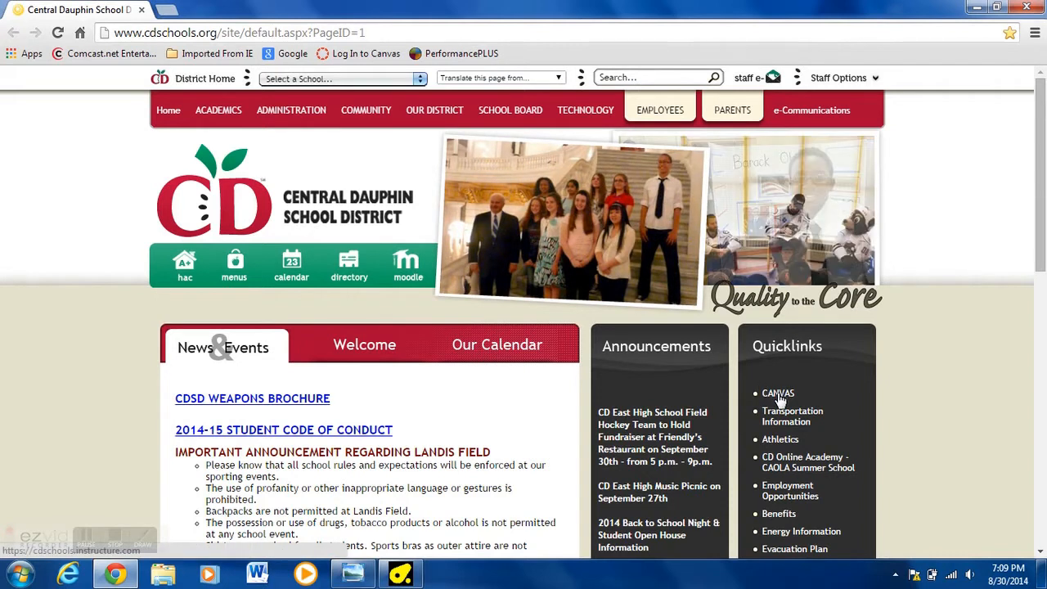
Go from the school district home page to Canvas and log in with the prefilled account credentials.
click(779, 395)
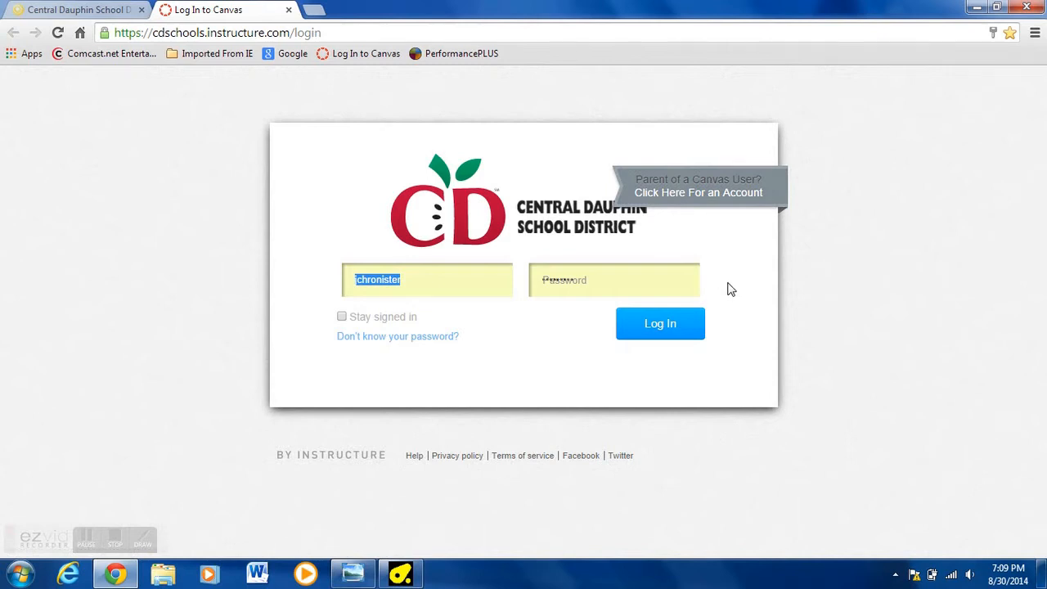
click(663, 325)
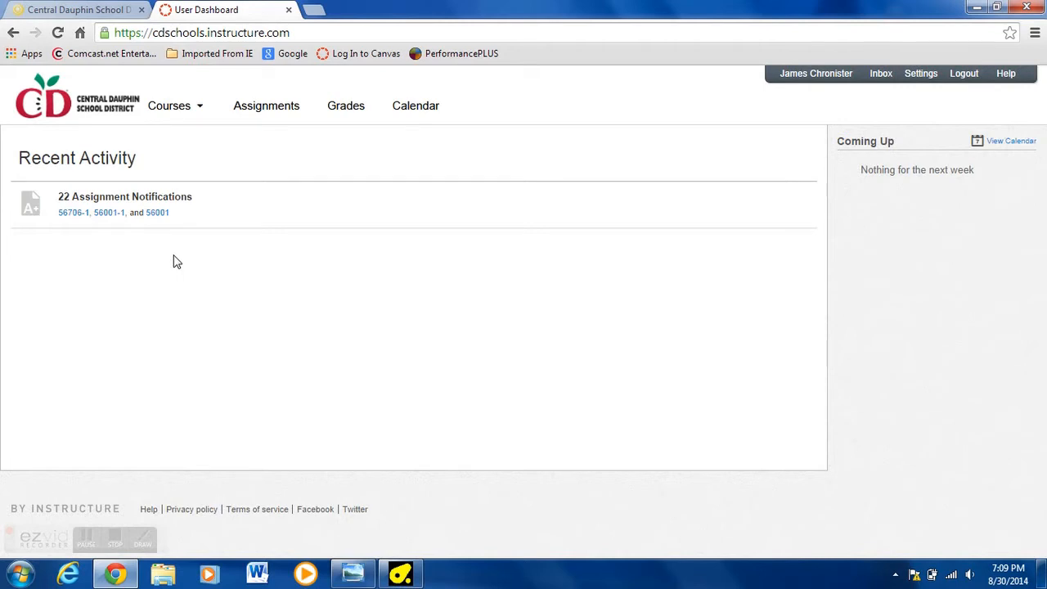
Open the Canvas calendar and look over the August 2014 month view.
click(422, 111)
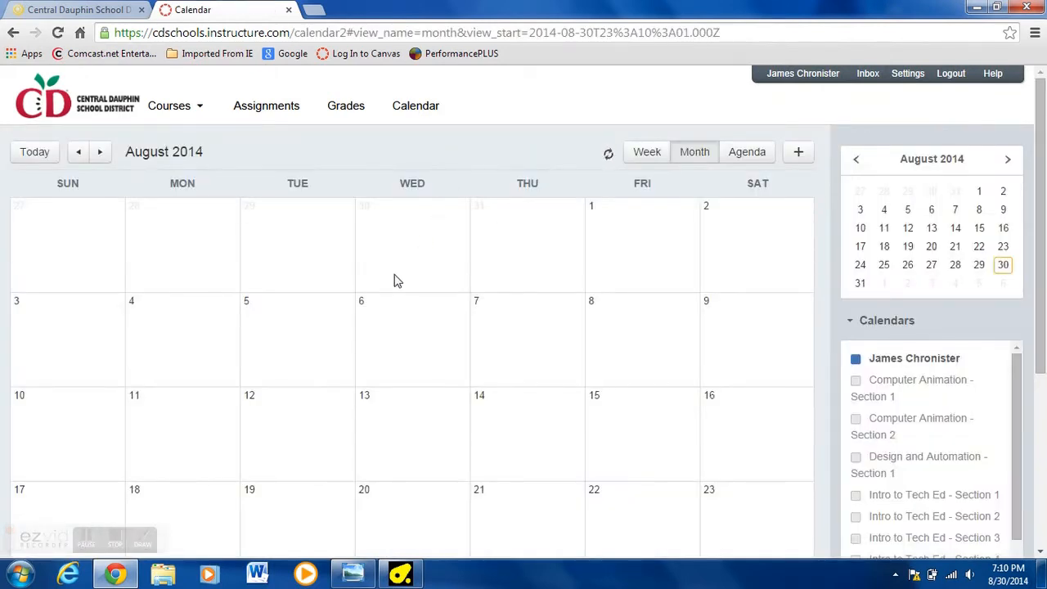
scroll(537, 347, down, 2)
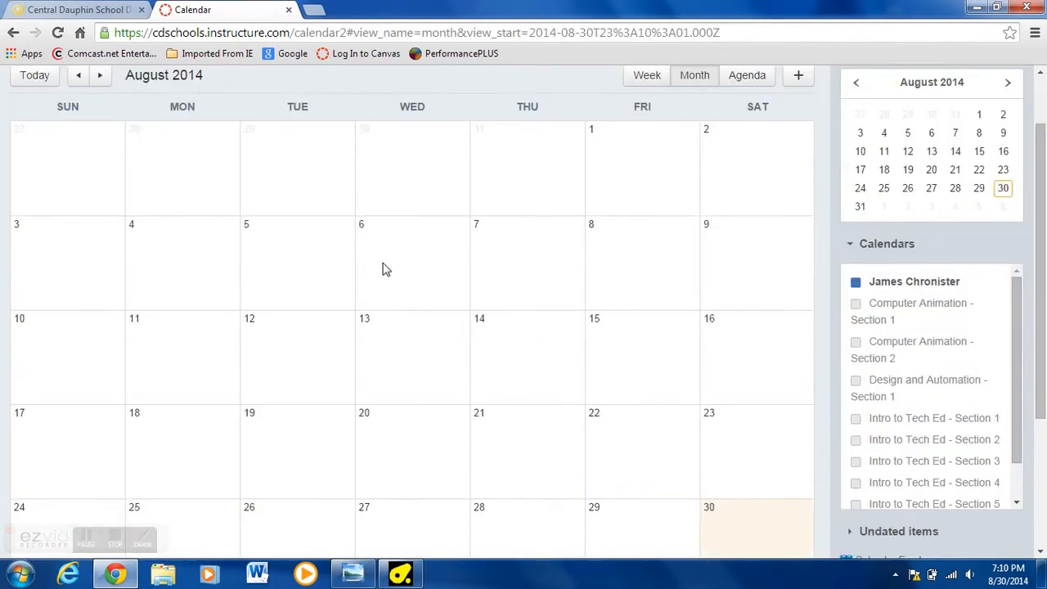
scroll(423, 397, up, 2)
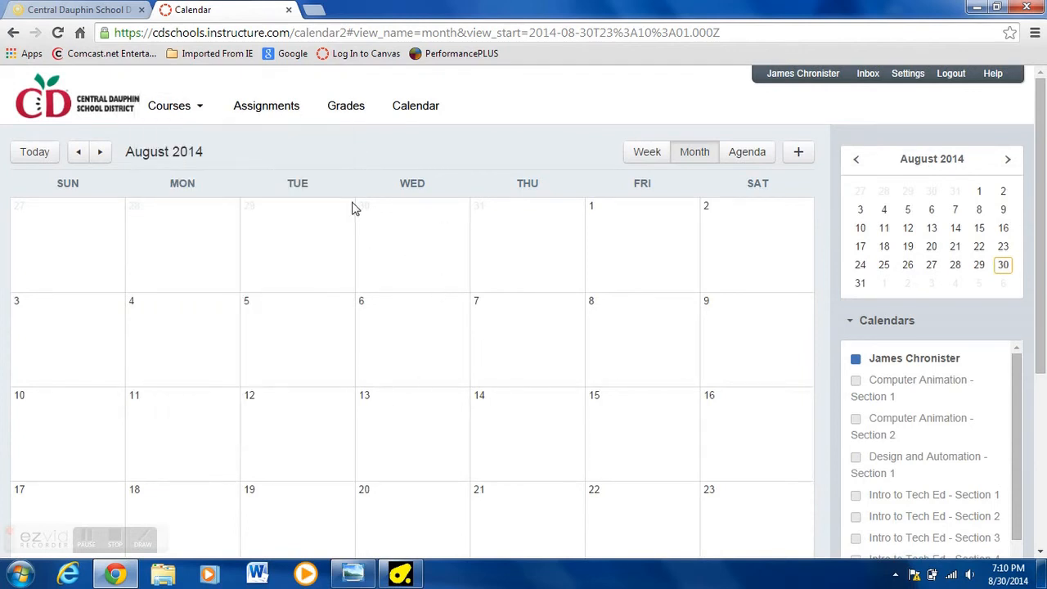
Open the Intro to Tech Ed - Section 1 course and review its home page, including the welcome text and unit links.
mouse_move(196, 110)
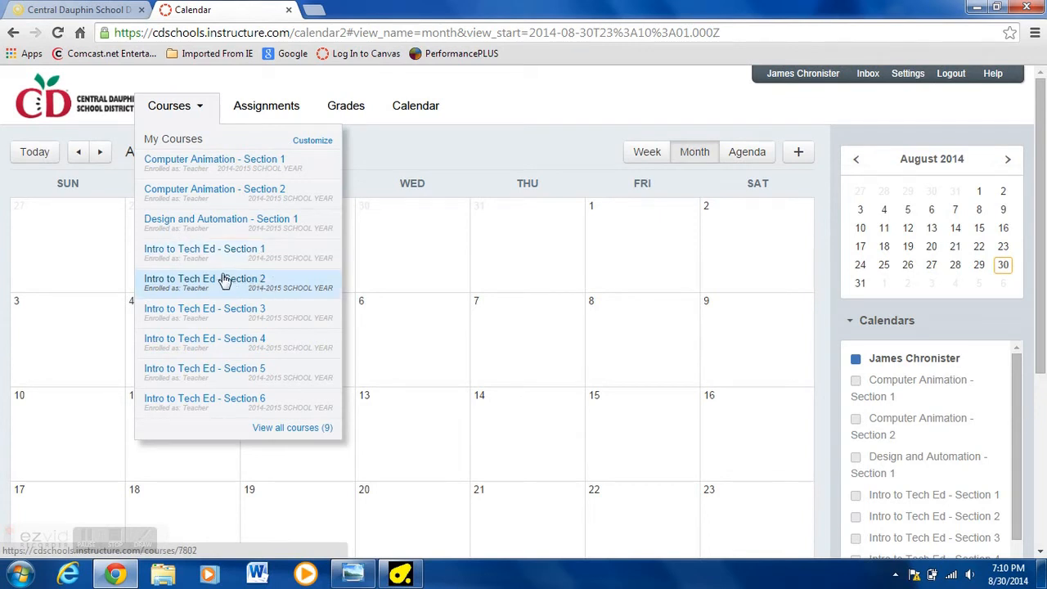
drag(220, 251, 227, 292)
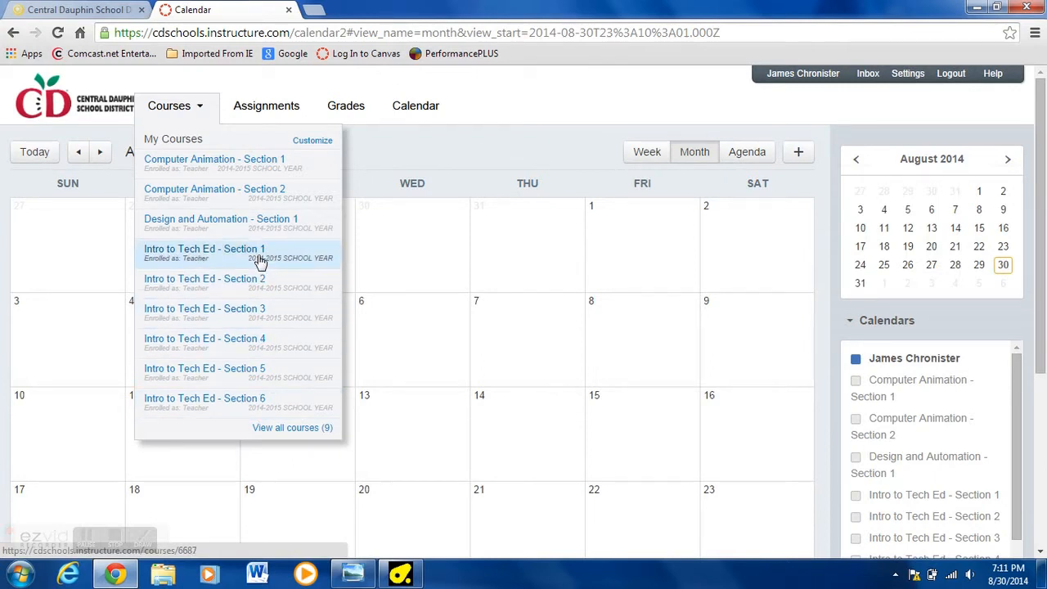
click(208, 258)
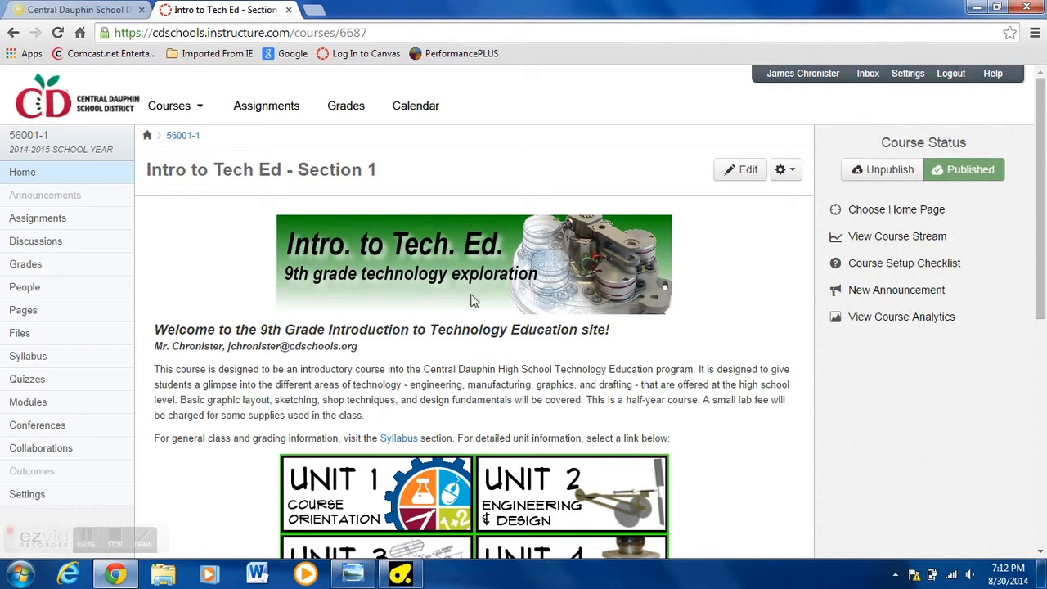
scroll(526, 275, down, 1)
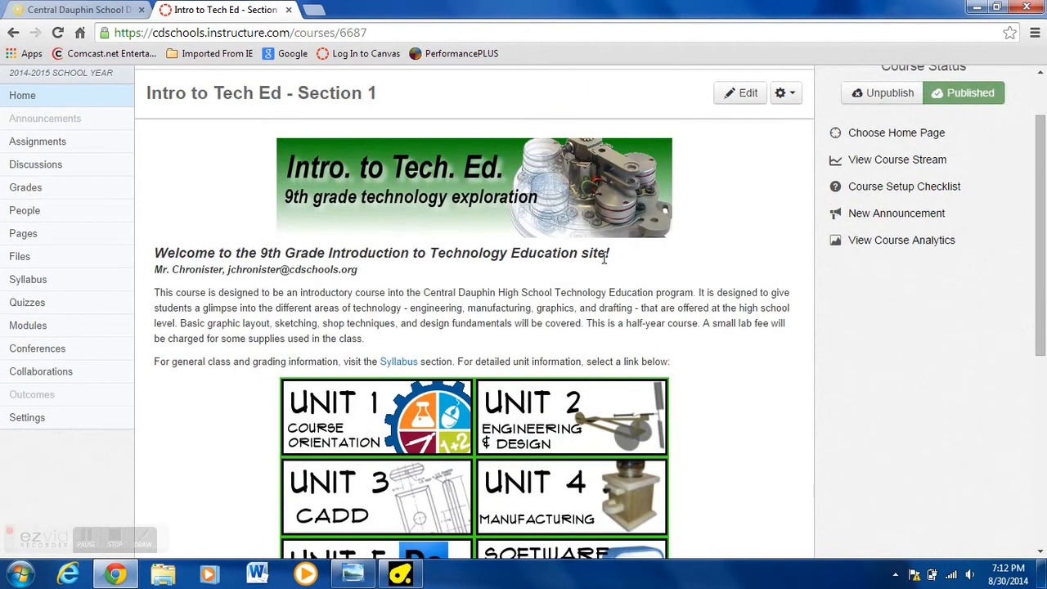
scroll(561, 273, down, 1)
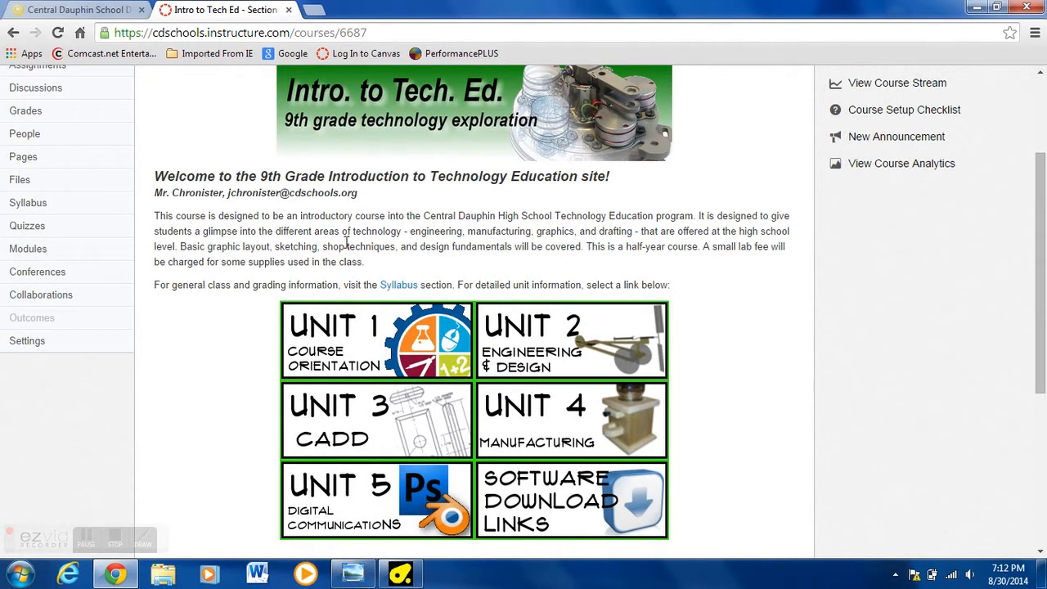
scroll(347, 242, down, 1)
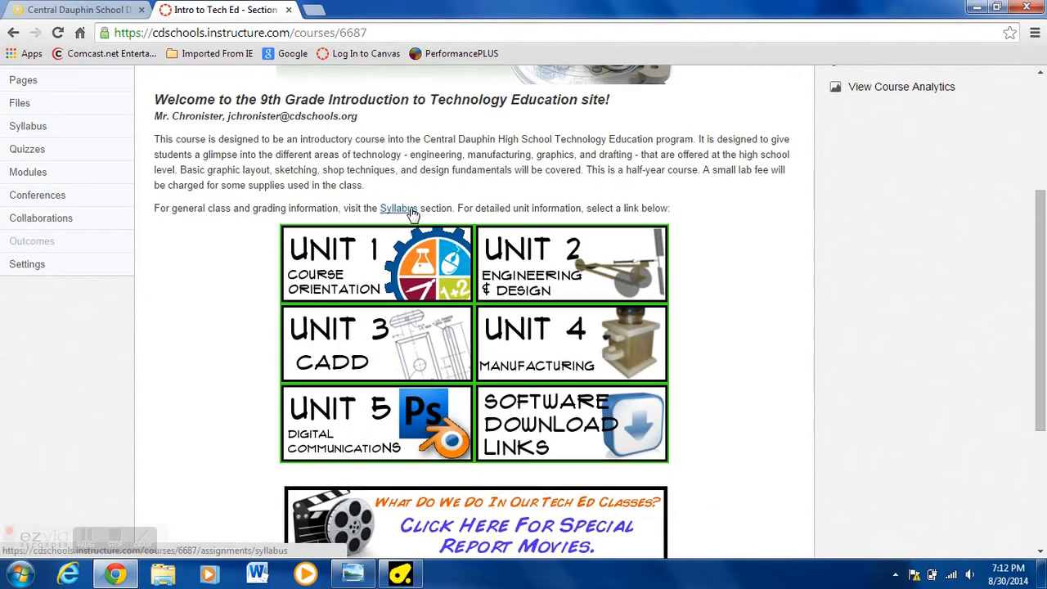
scroll(413, 211, up, 2)
scroll(207, 281, up, 1)
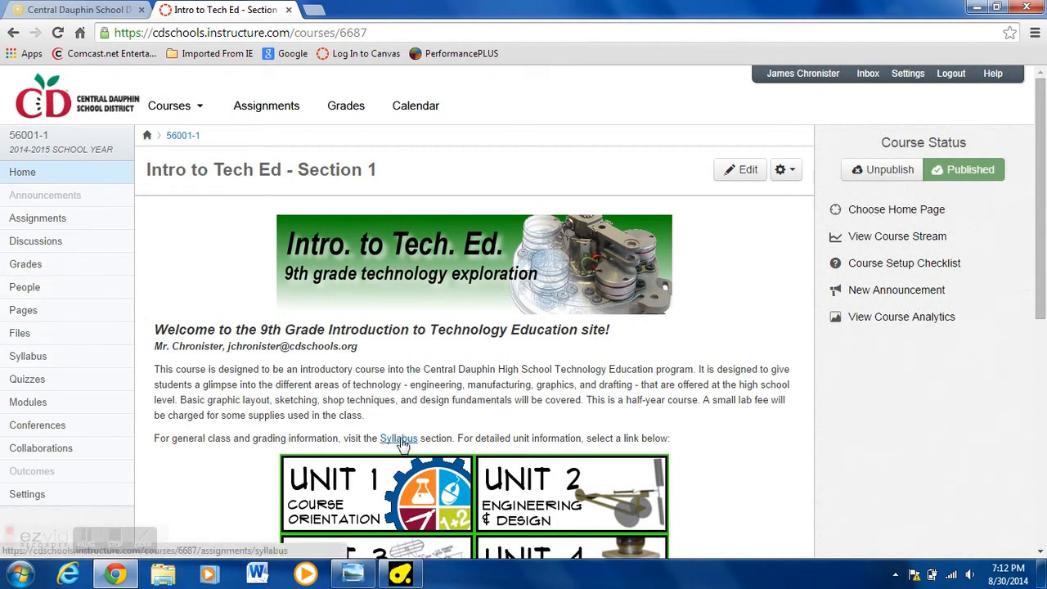
Open the course syllabus and review its description, grading and outline sections.
click(40, 362)
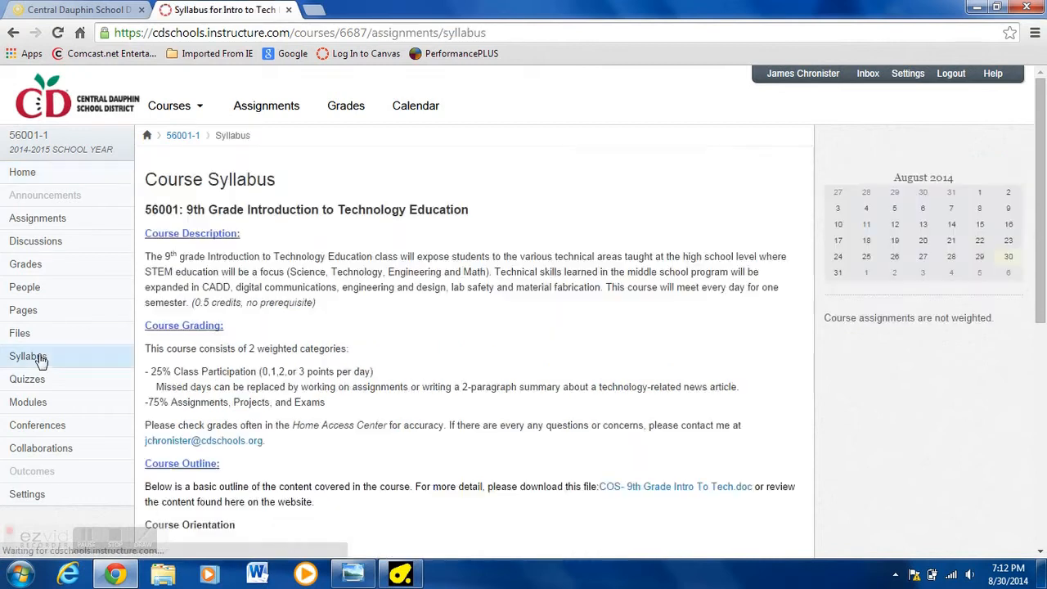
scroll(306, 273, down, 3)
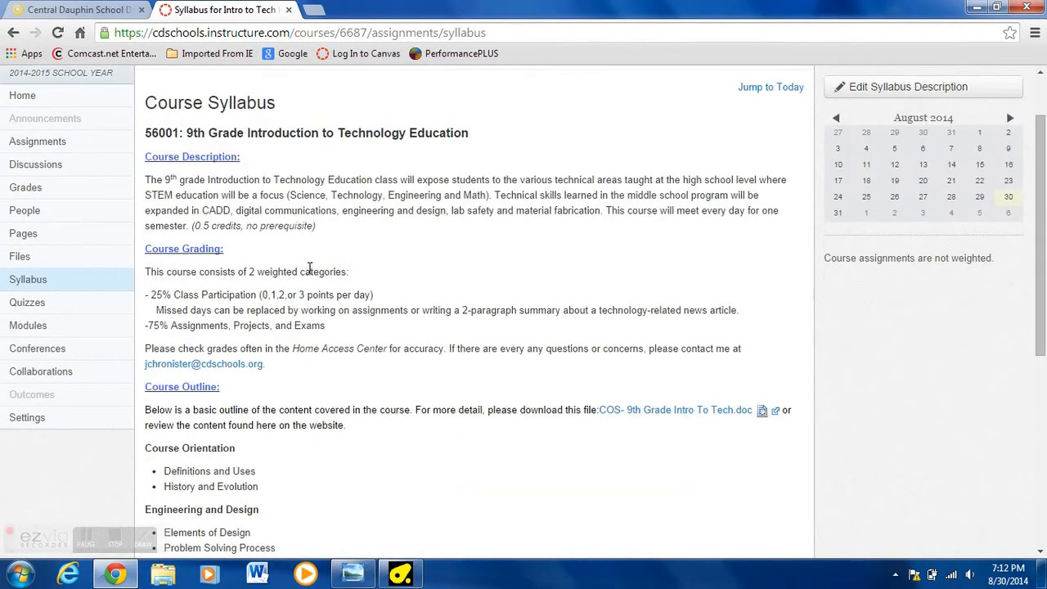
scroll(240, 256, down, 3)
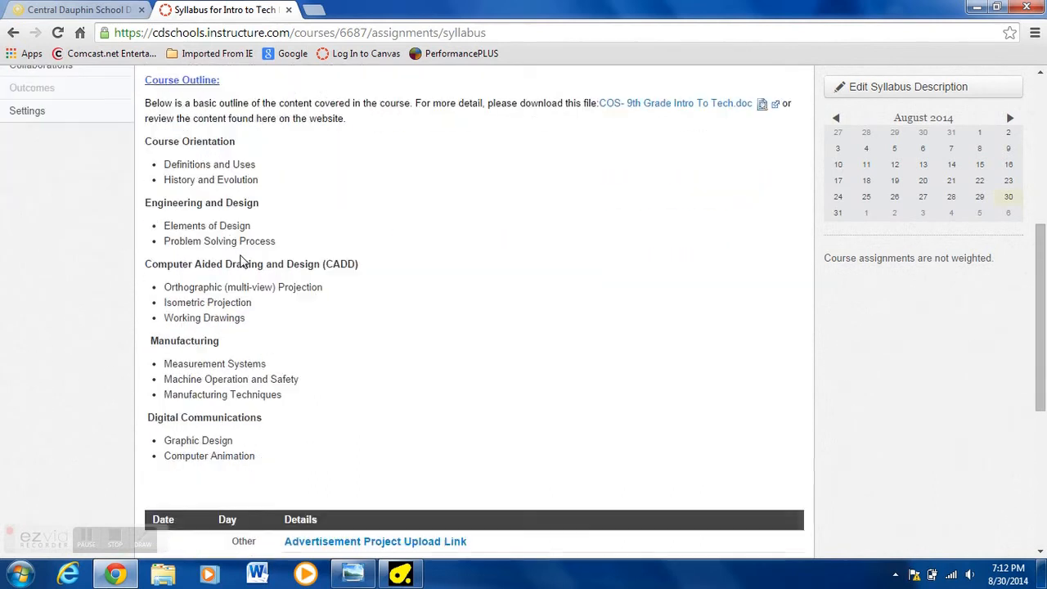
scroll(240, 256, up, 6)
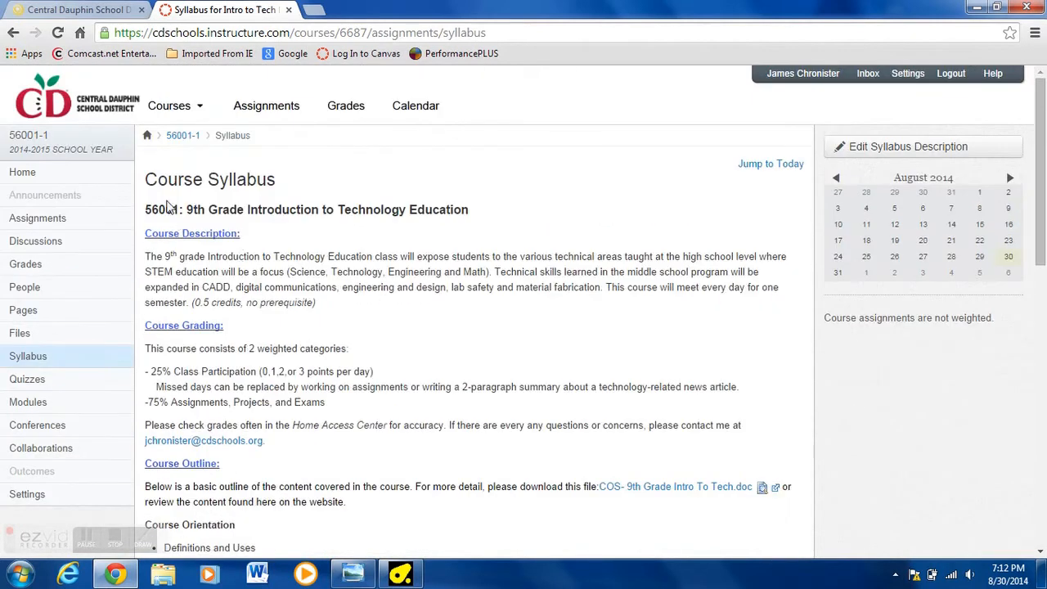
Open the Unit 2 Engineering & Design page from the course home page and review its concepts, videos, activities and safety quizzes.
click(19, 175)
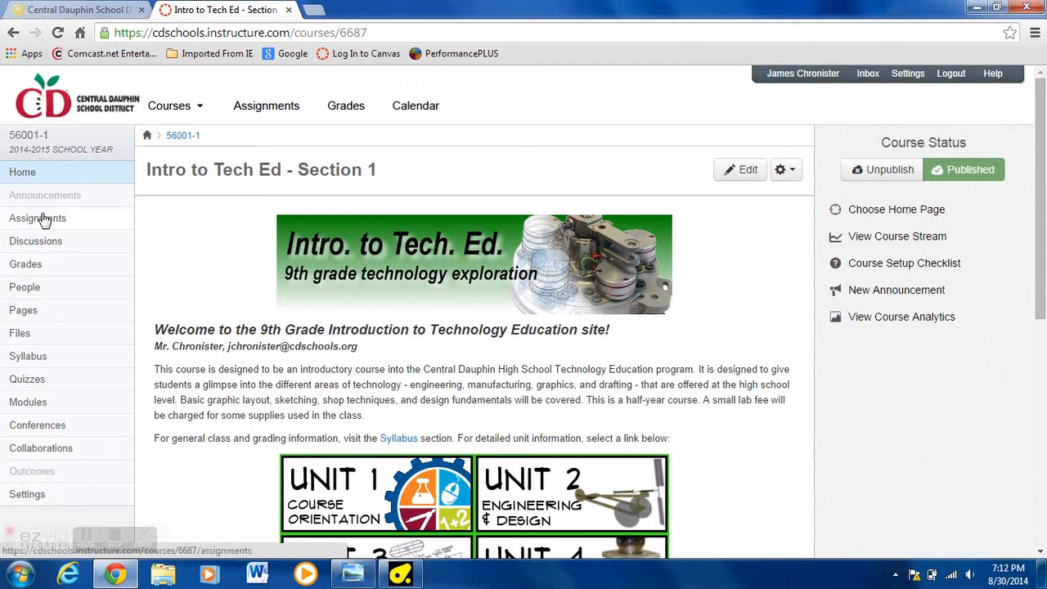
scroll(422, 311, down, 1)
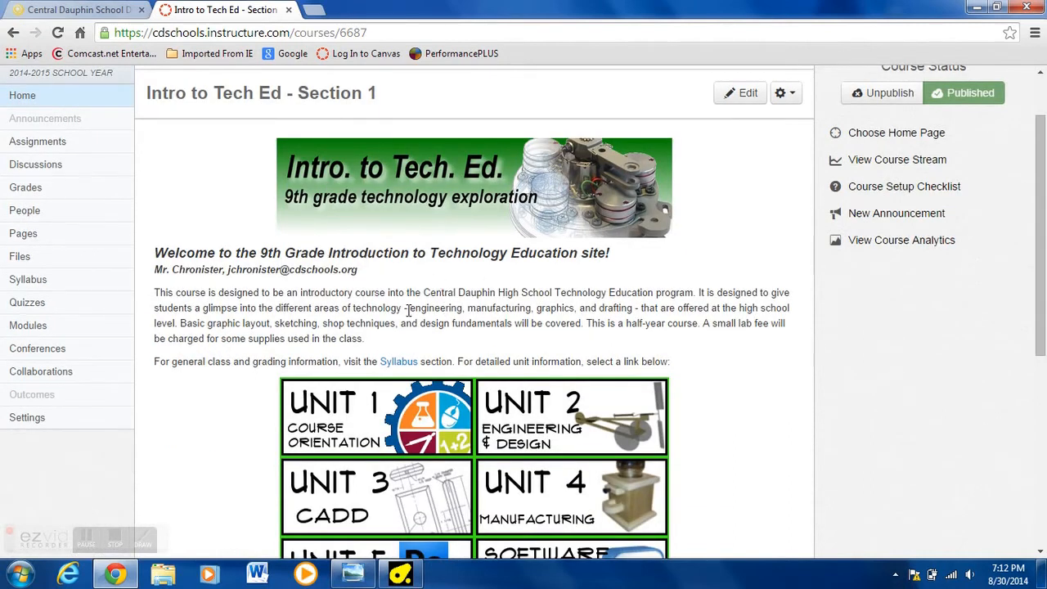
scroll(351, 343, down, 1)
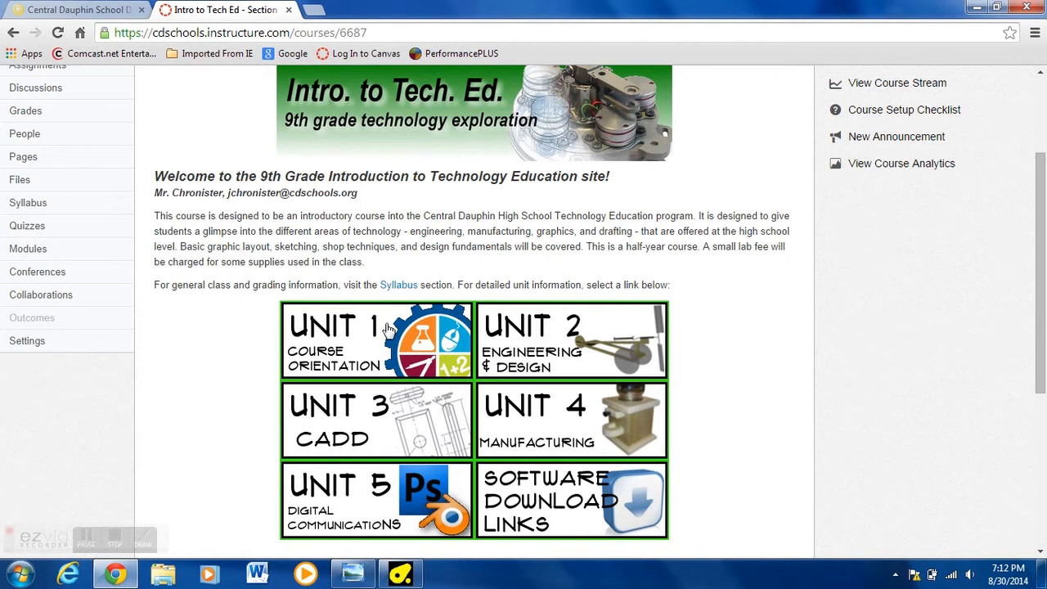
click(522, 335)
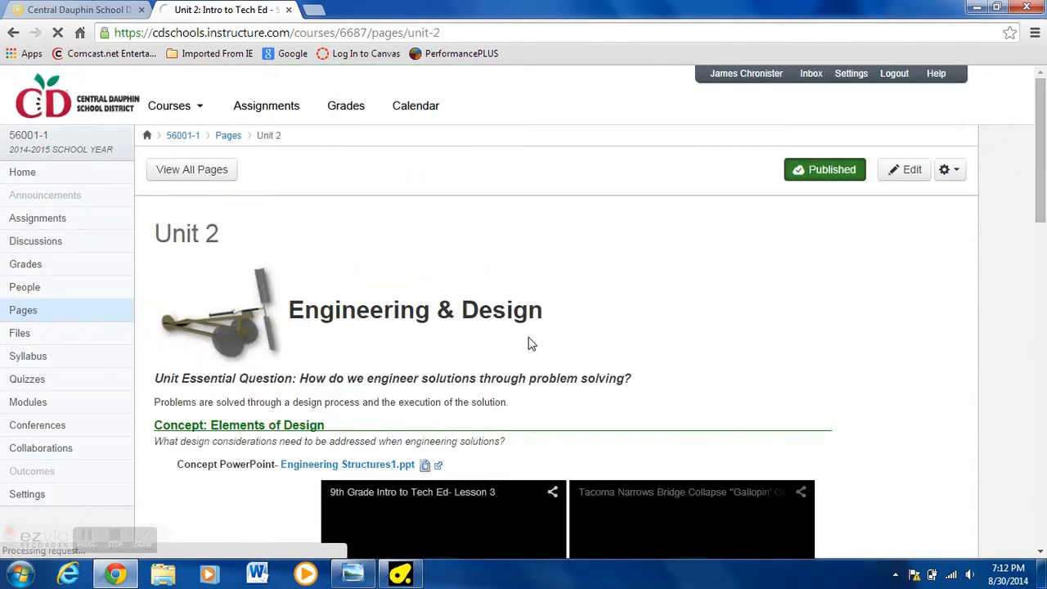
scroll(630, 304, down, 2)
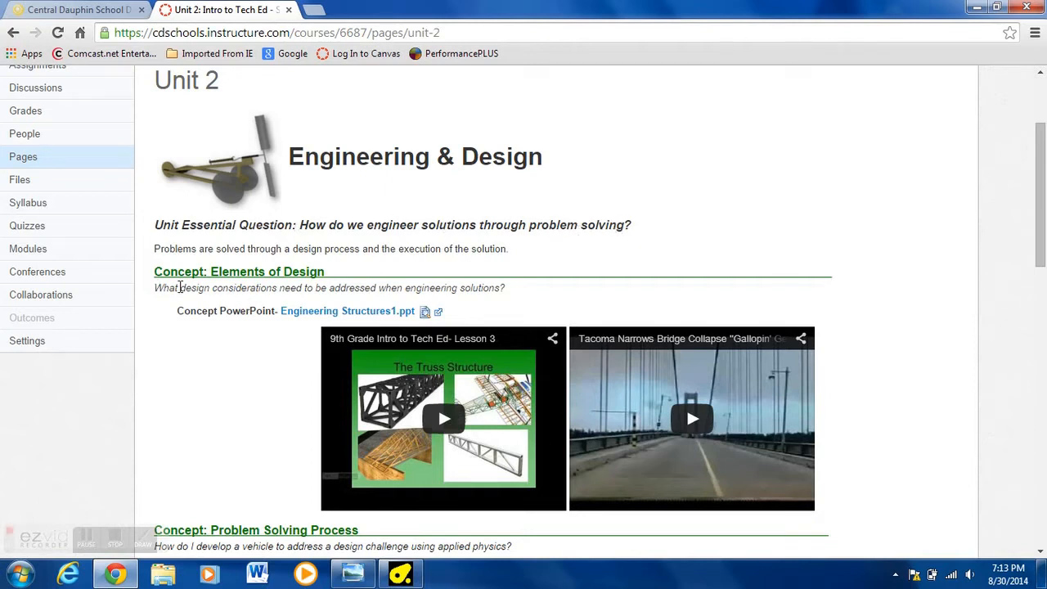
scroll(373, 291, down, 1)
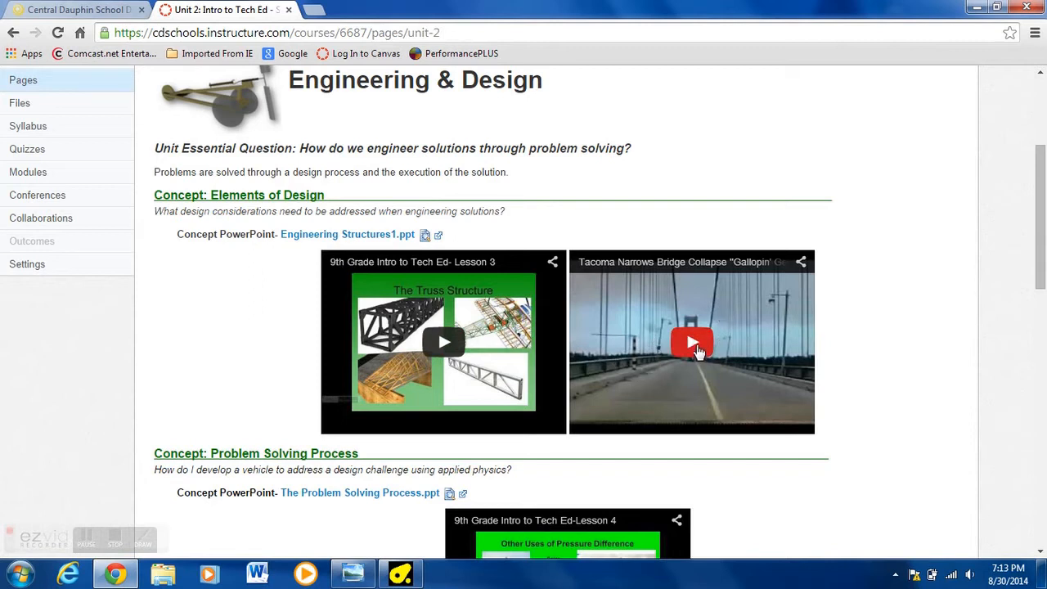
scroll(687, 344, down, 4)
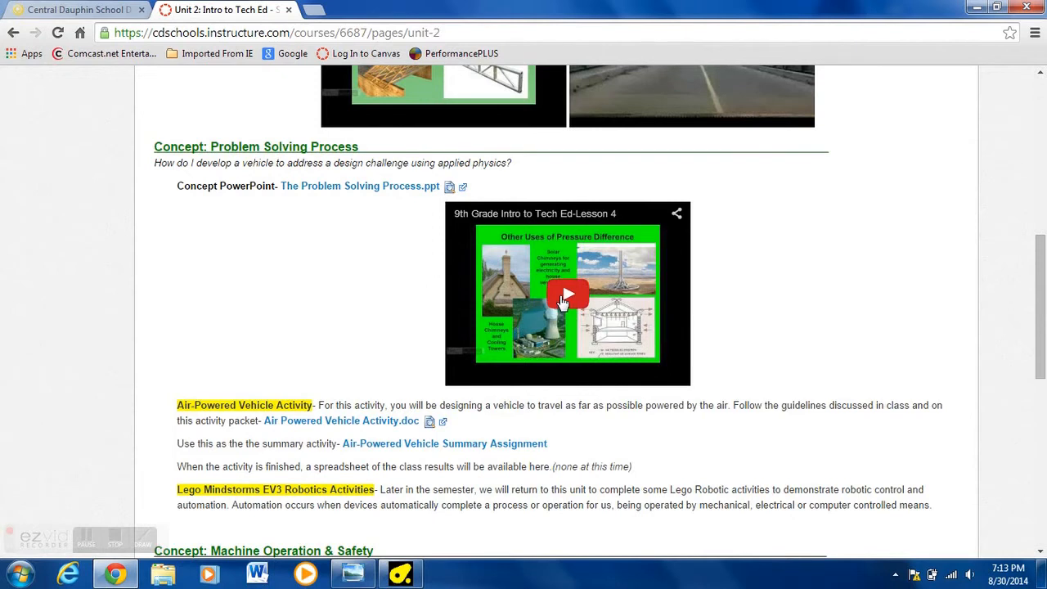
scroll(450, 327, down, 1)
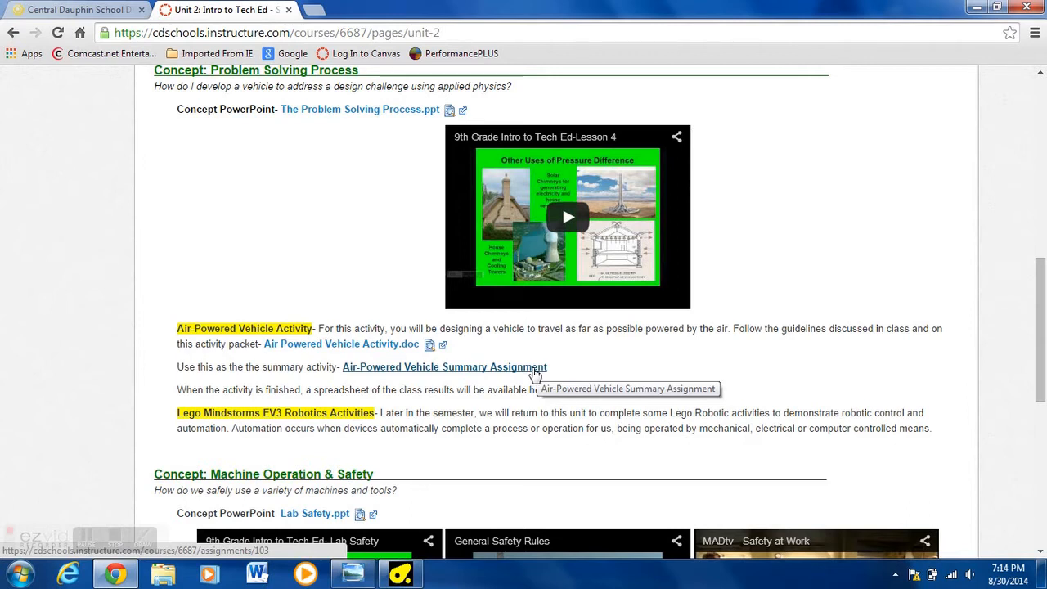
scroll(534, 373, down, 5)
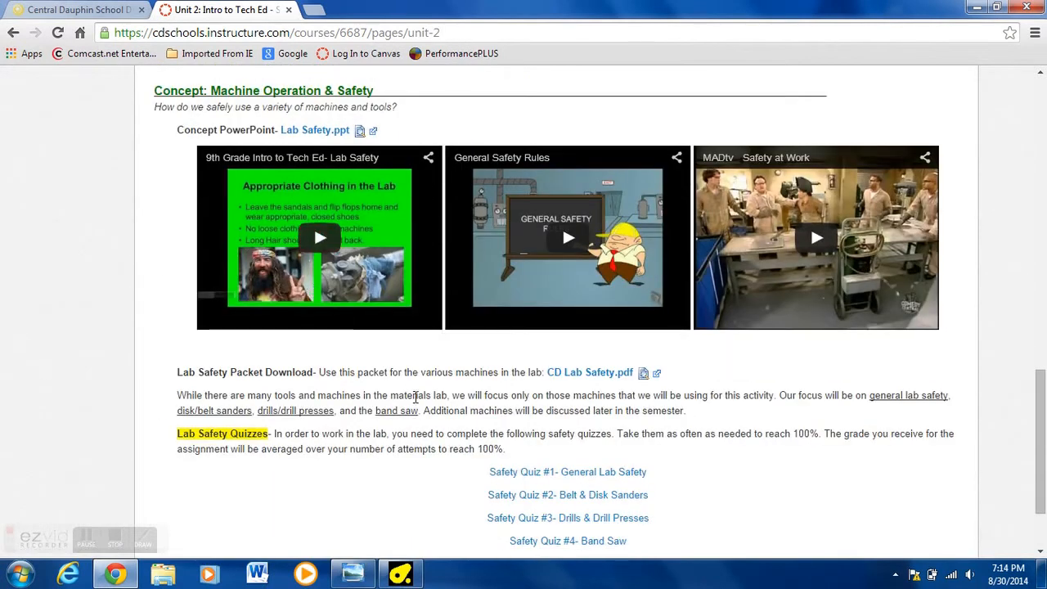
scroll(562, 450, down, 2)
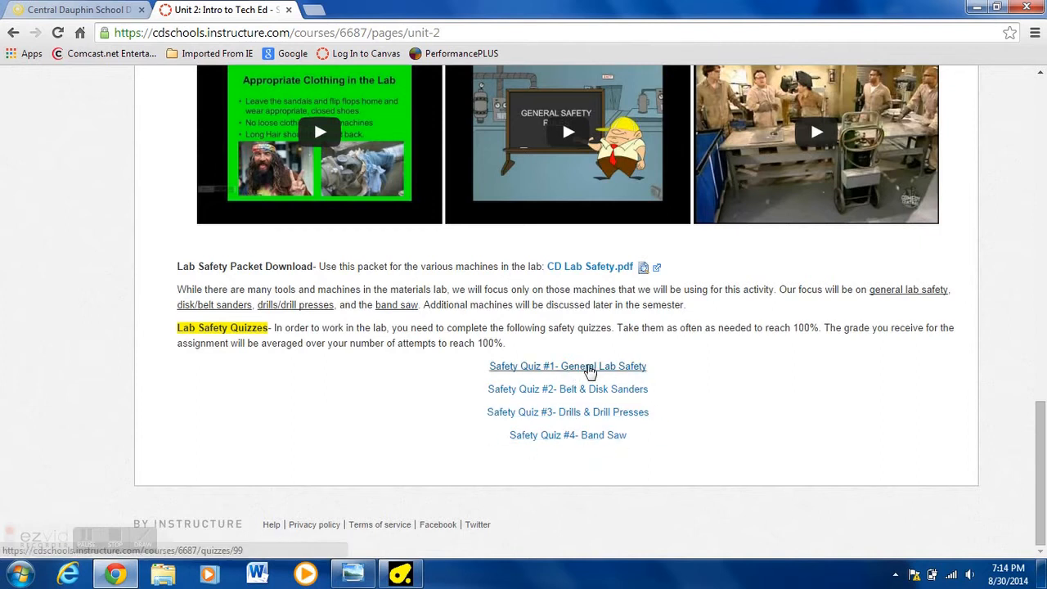
scroll(589, 370, up, 12)
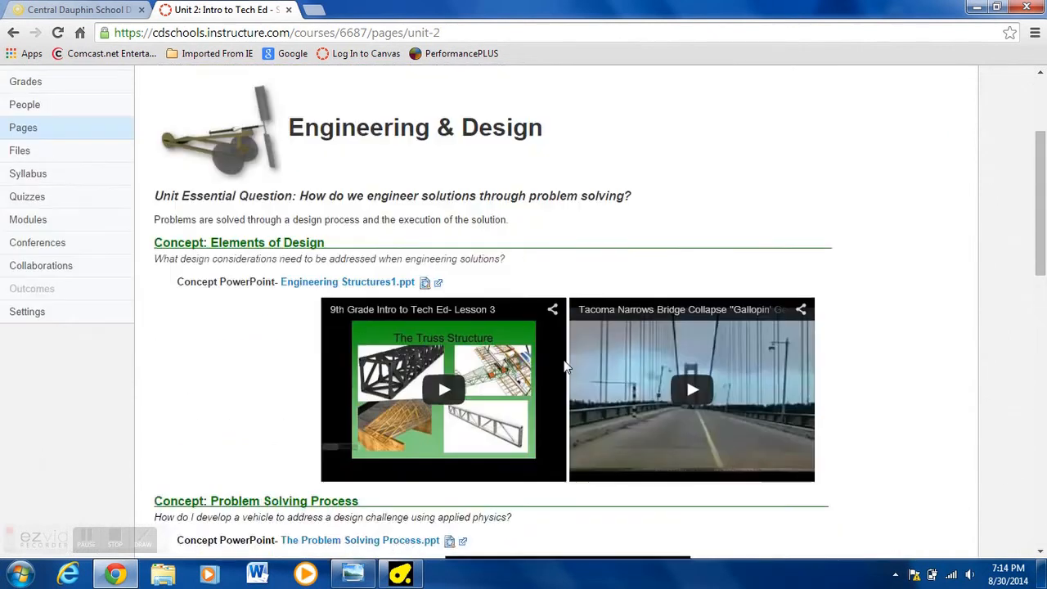
scroll(564, 367, up, 3)
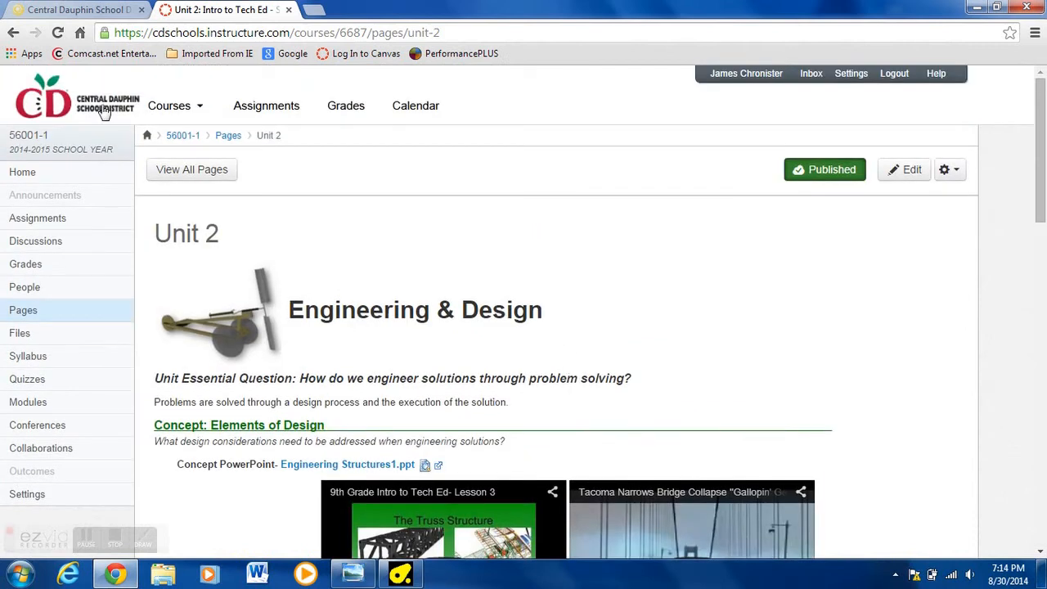
Switch to the Intro to Tech Ed - Section 2 course and close the Next Steps setup checklist on its home page.
click(33, 176)
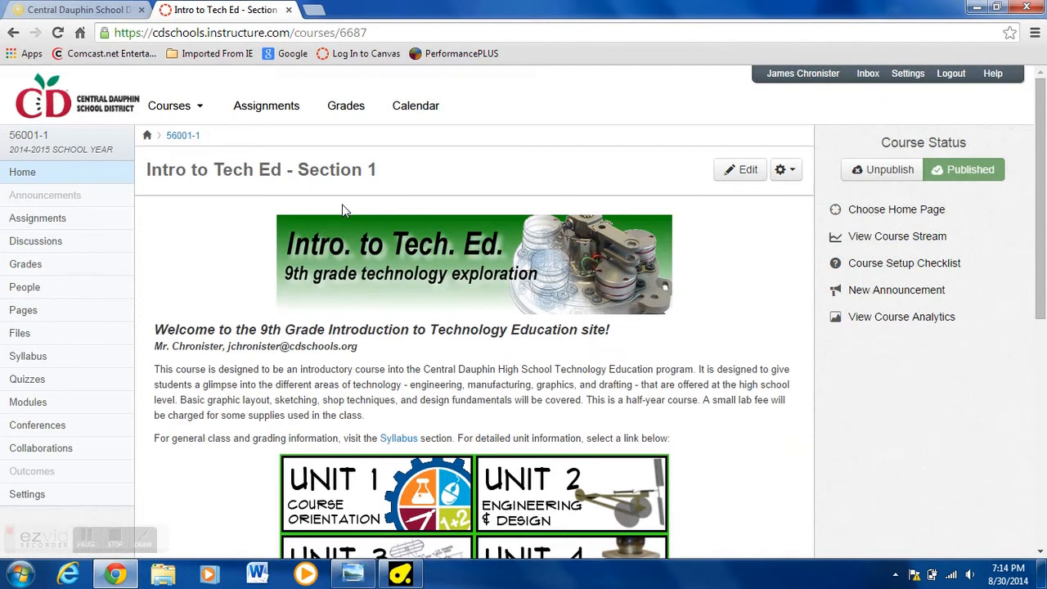
click(190, 115)
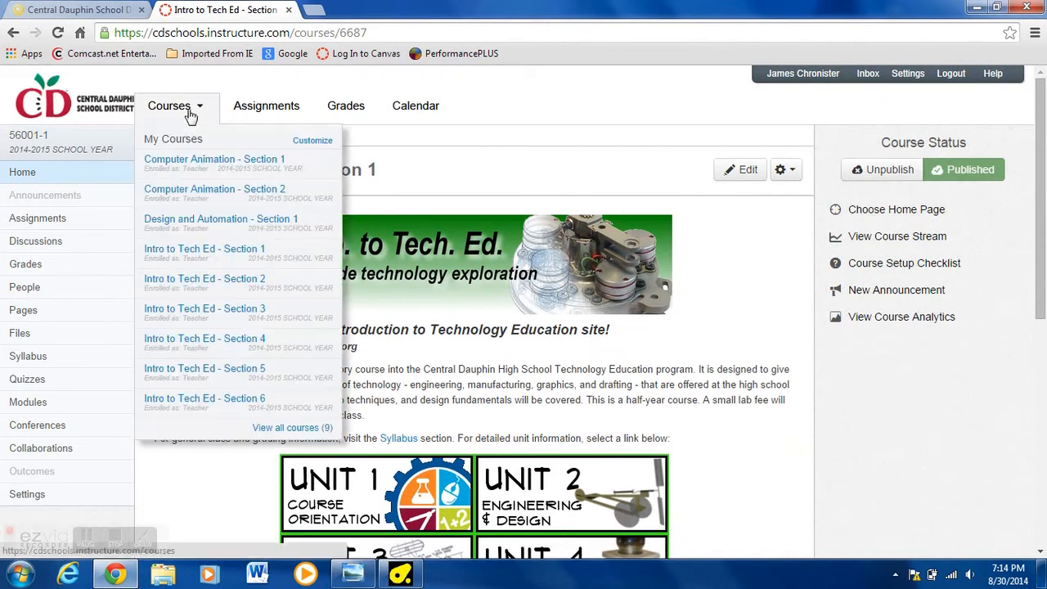
click(195, 282)
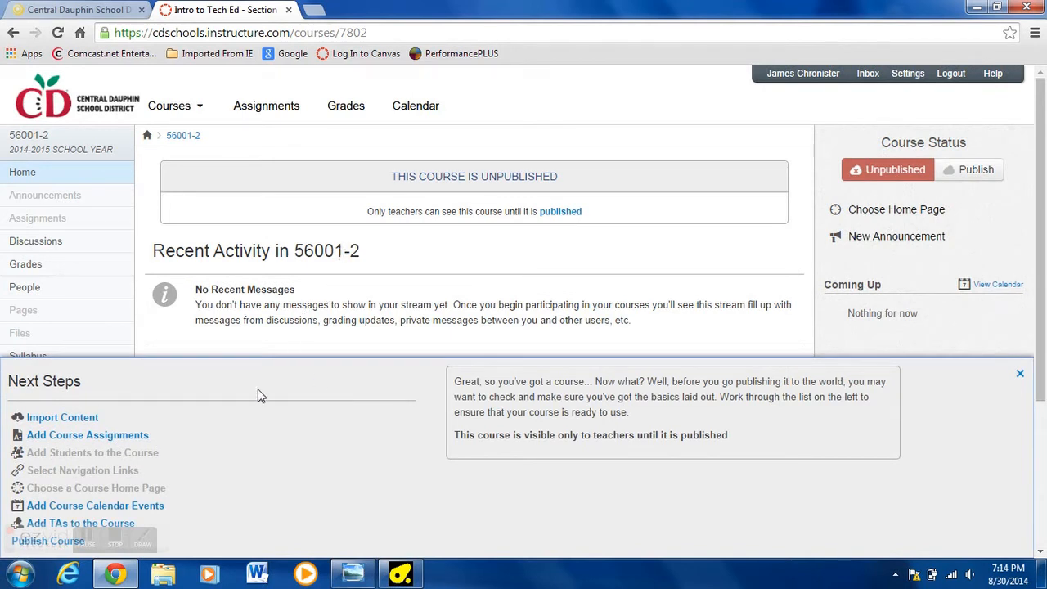
right_click(420, 493)
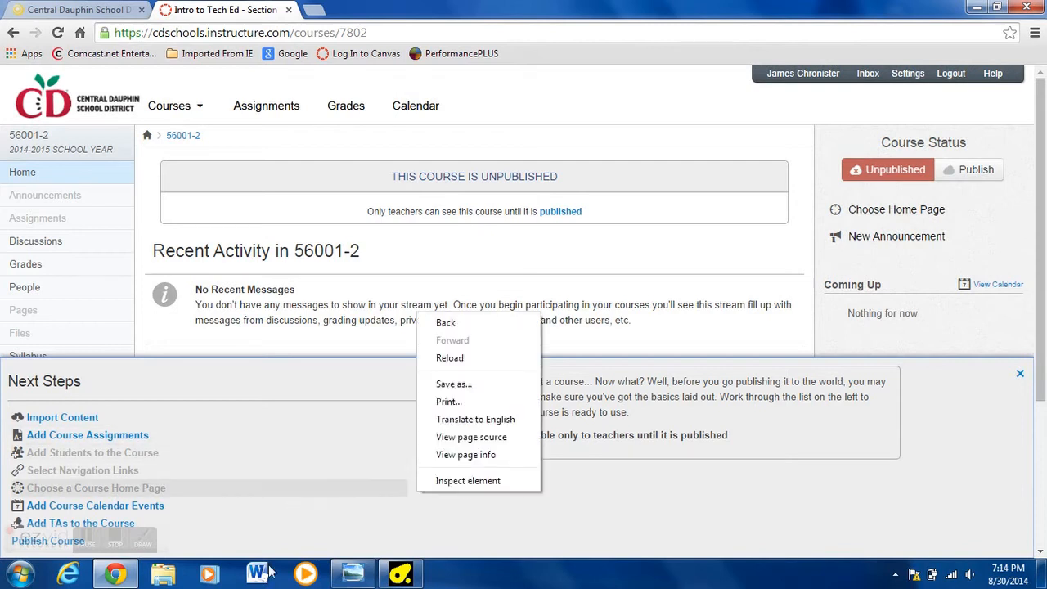
click(948, 496)
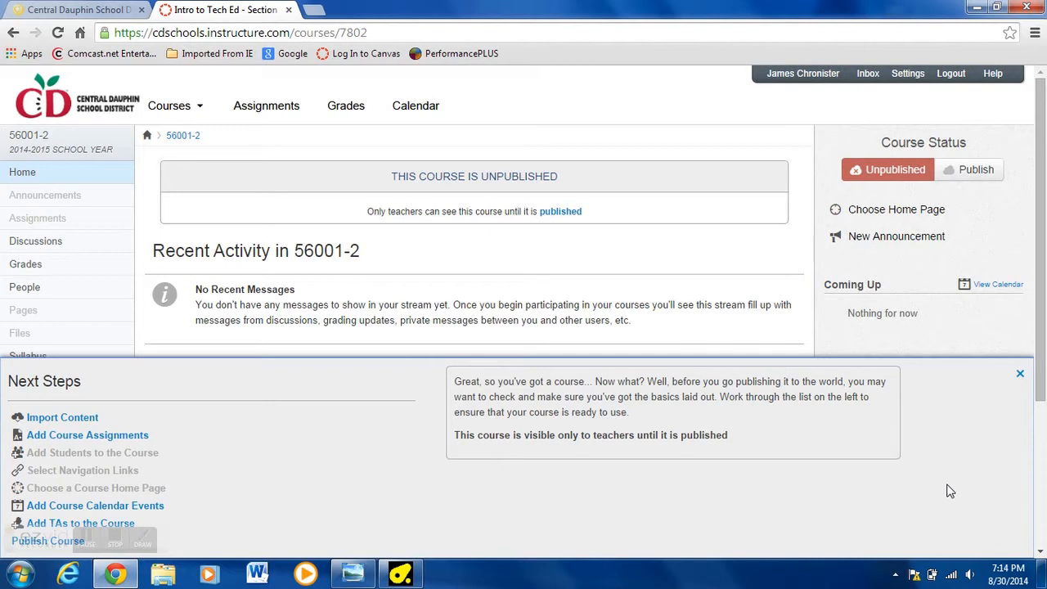
click(1021, 374)
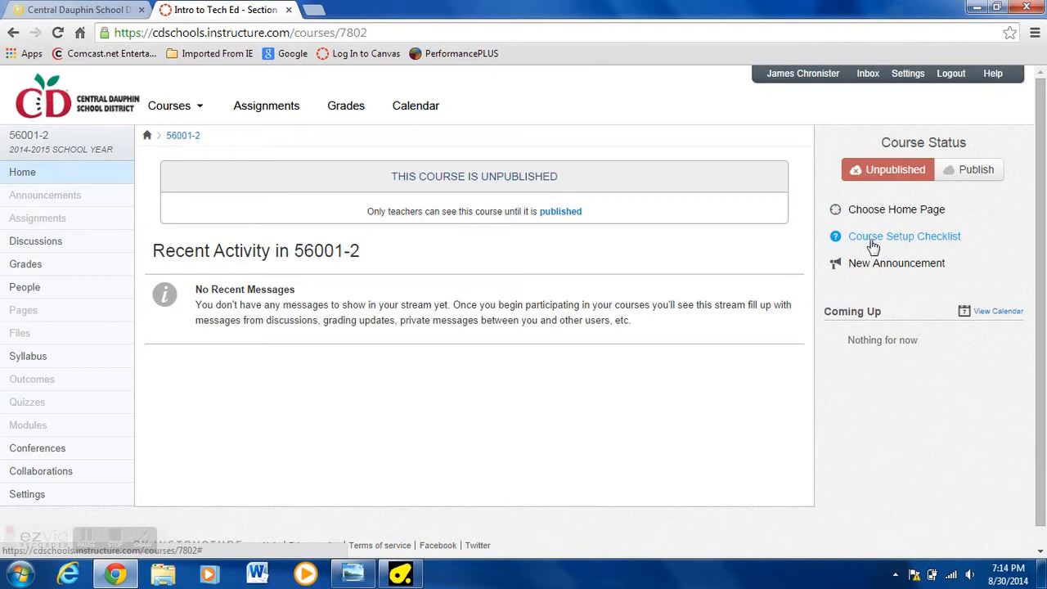
click(40, 172)
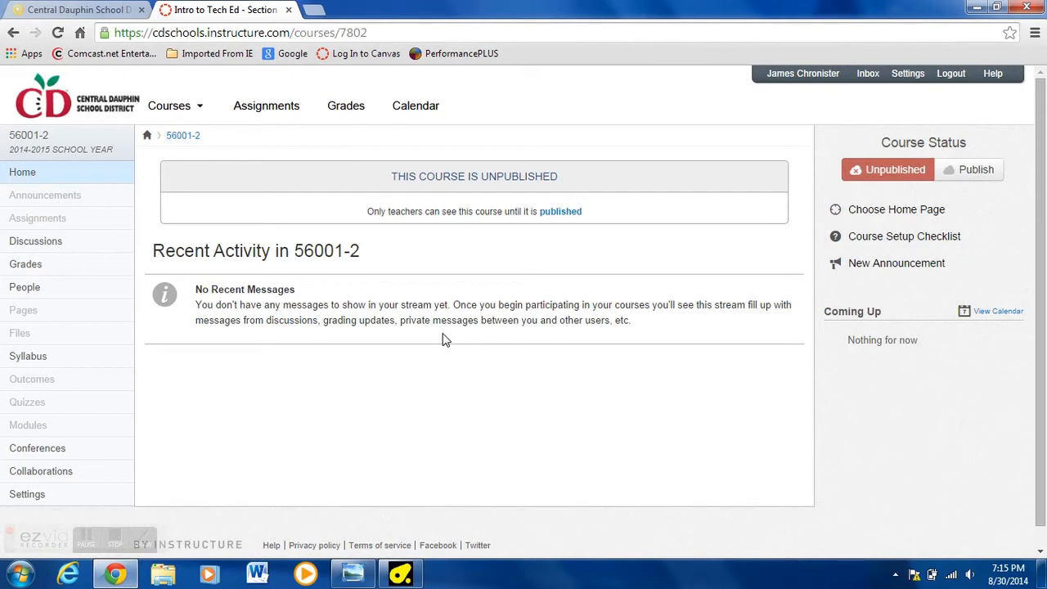
Open the Course Setup Checklist and review its items for assignments, students and navigation links.
click(890, 237)
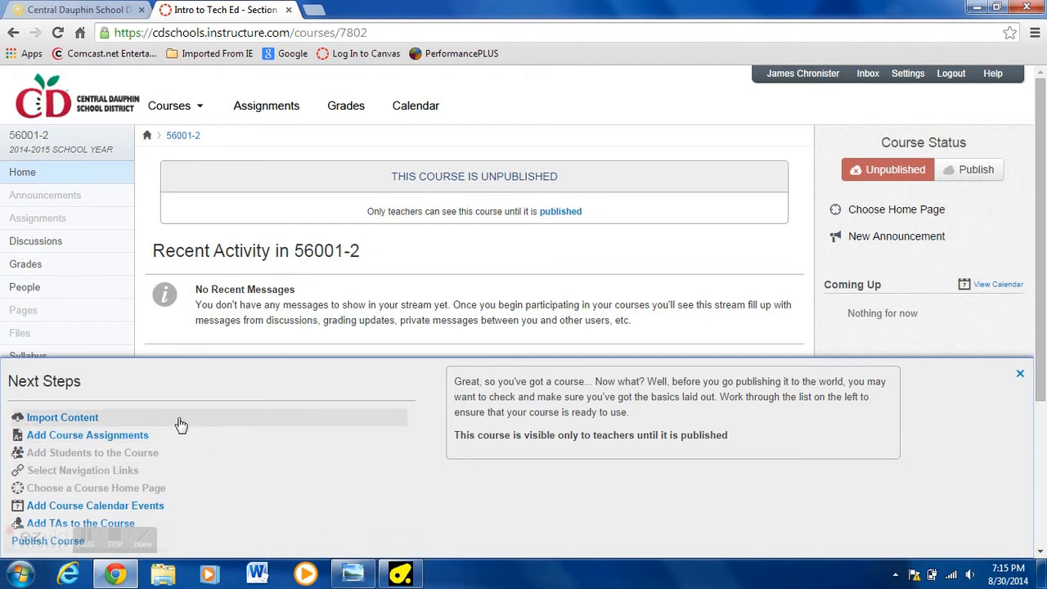
scroll(192, 435, down, 1)
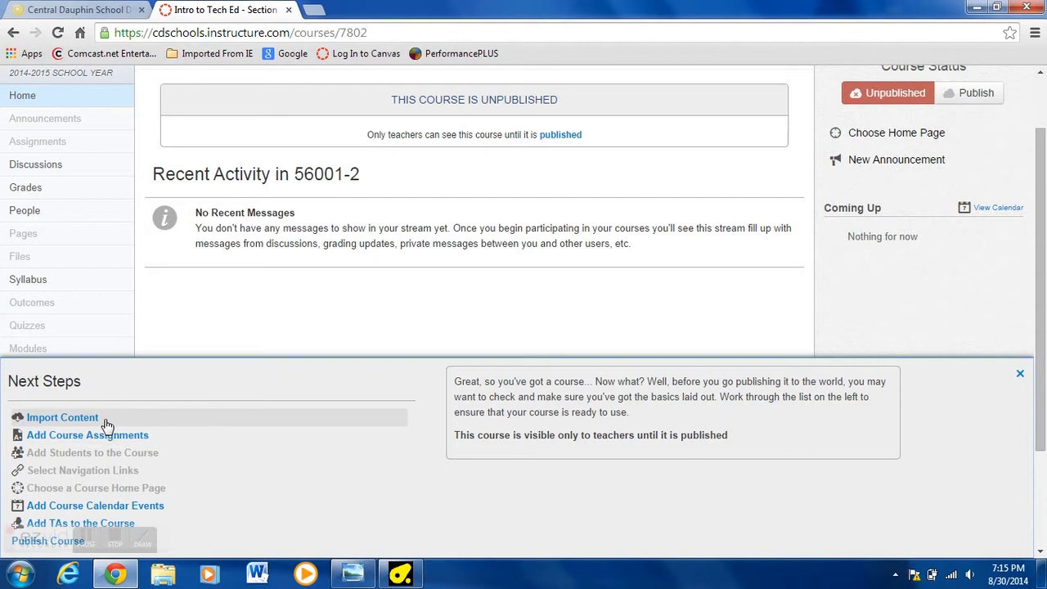
click(140, 437)
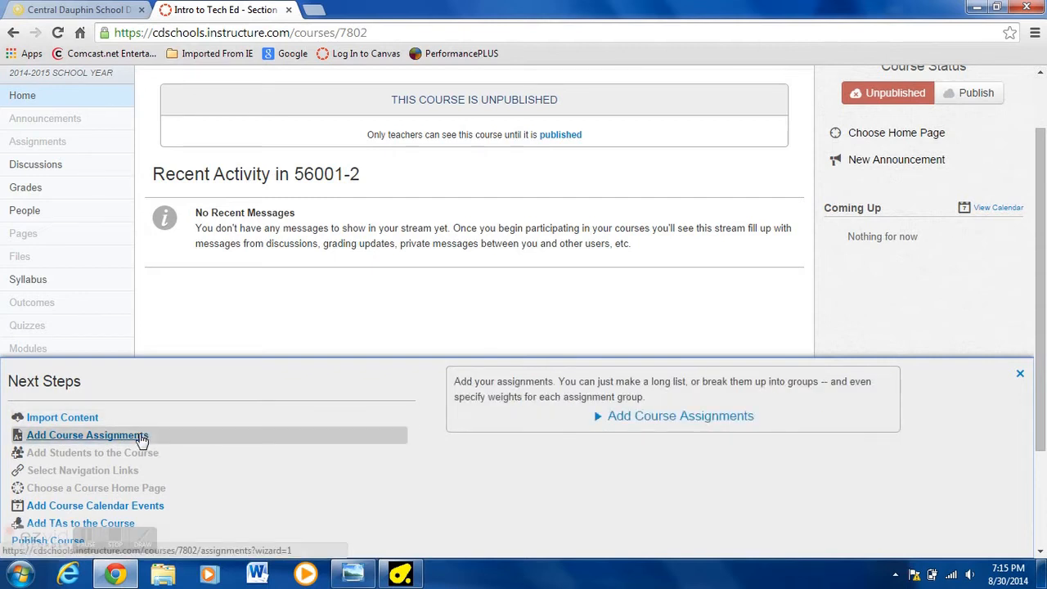
click(157, 454)
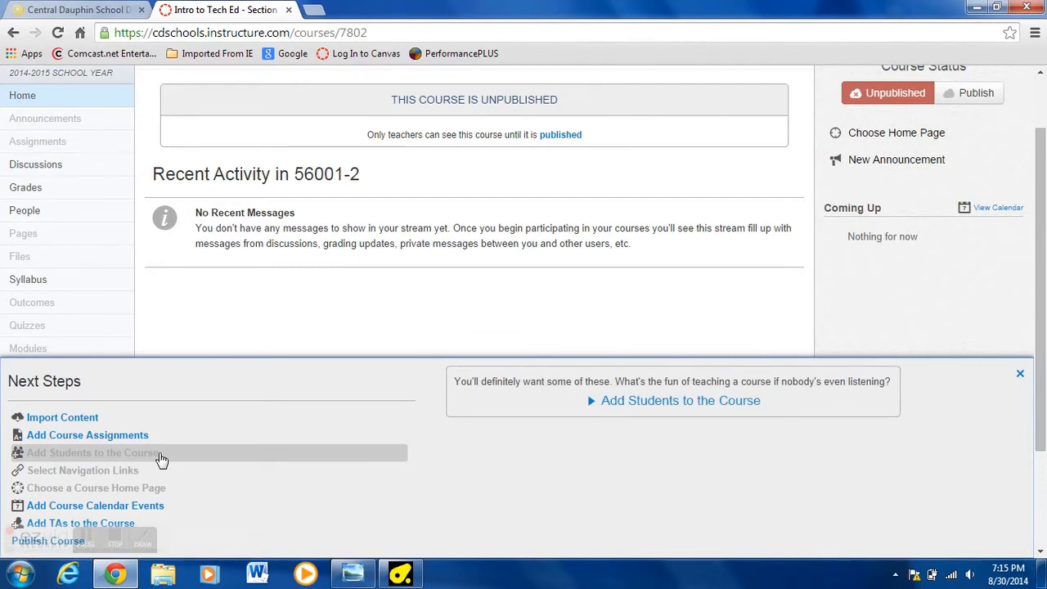
click(152, 471)
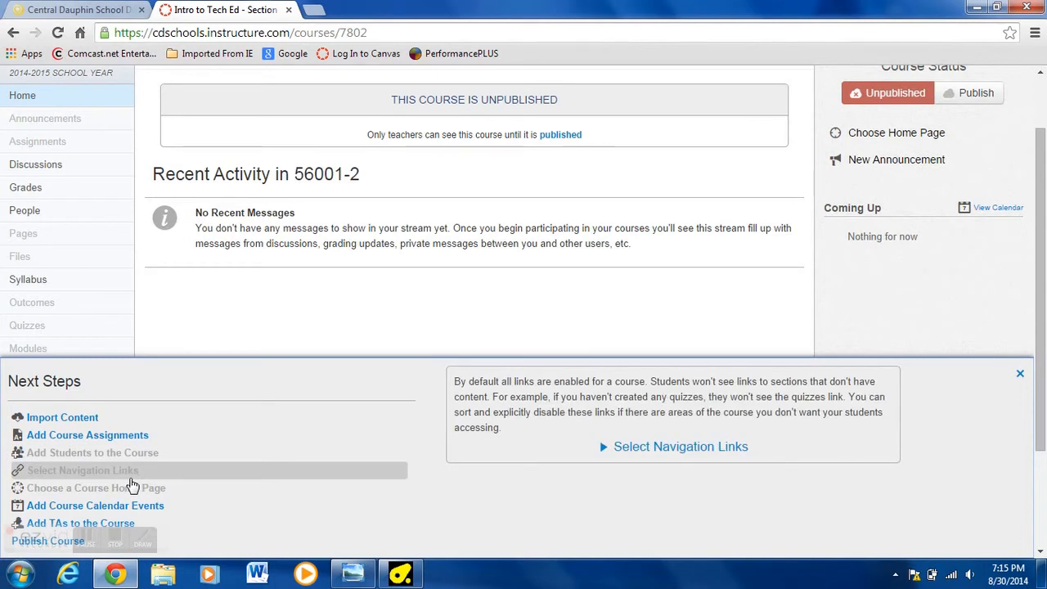
click(119, 437)
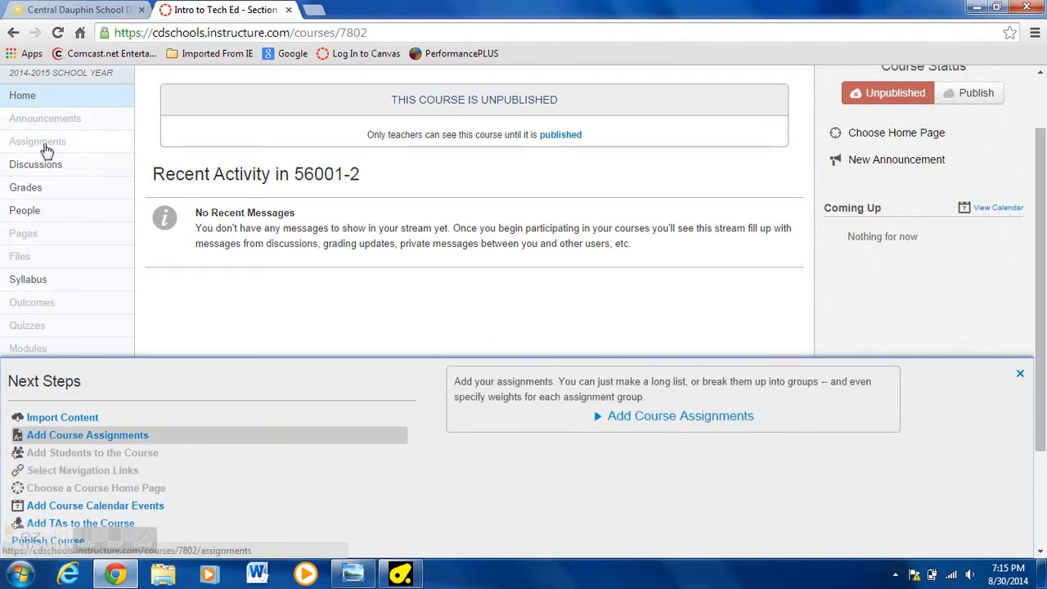
Review the course navigation links and the checklist's home page, calendar events and TA items, and close the checklist.
scroll(47, 225, down, 2)
scroll(50, 221, up, 1)
scroll(49, 221, up, 2)
scroll(46, 214, down, 1)
scroll(56, 283, down, 1)
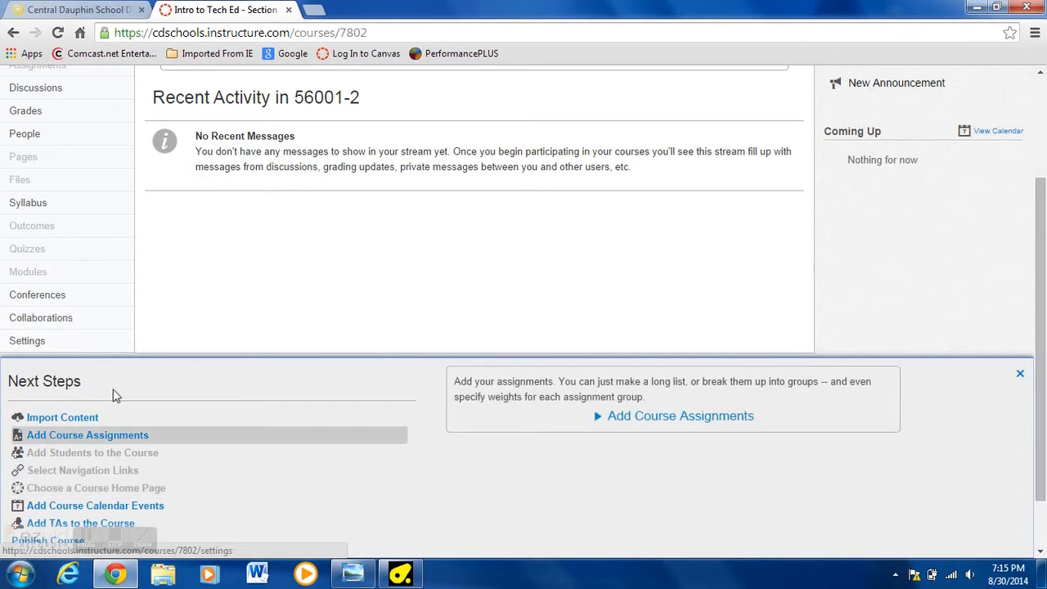
scroll(147, 487, down, 1)
click(151, 507)
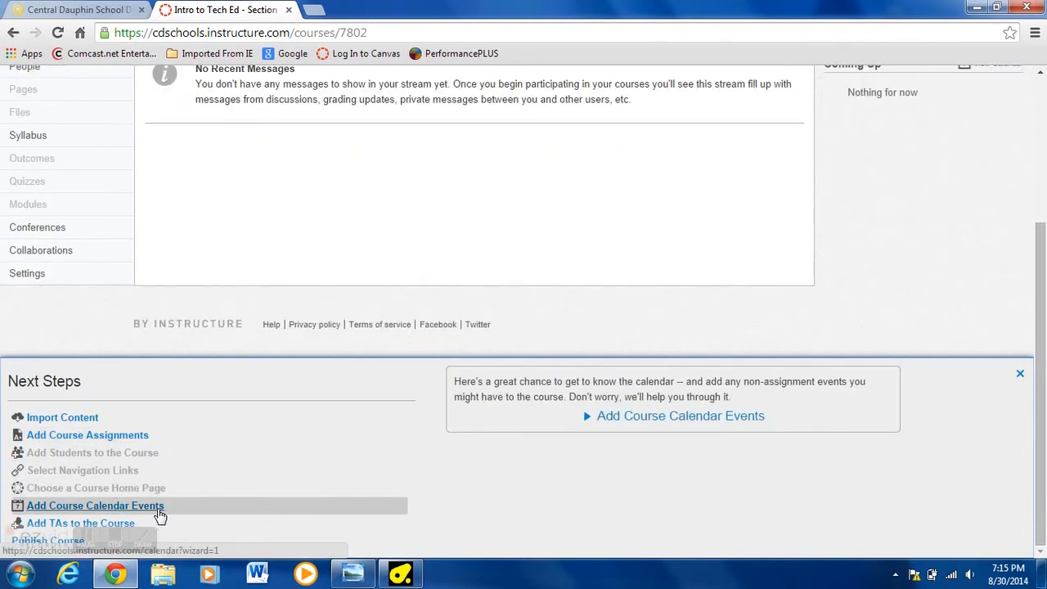
click(157, 497)
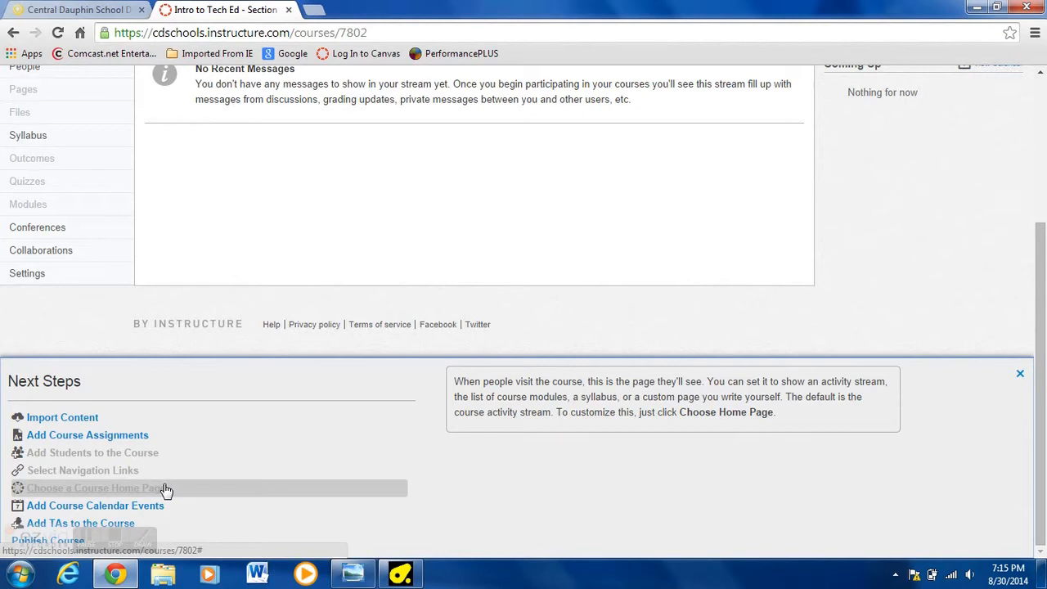
click(141, 490)
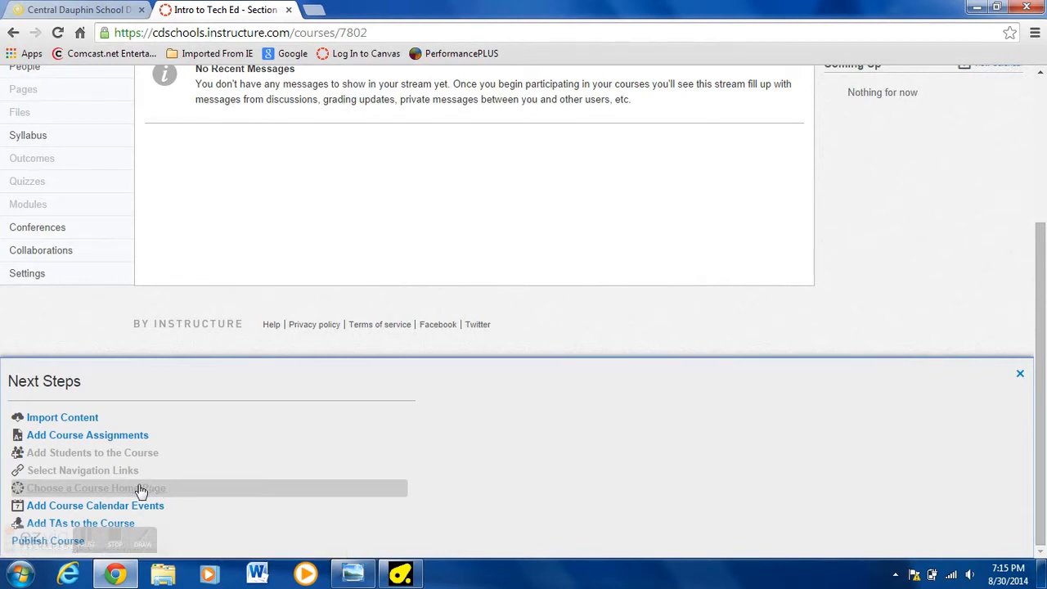
click(137, 492)
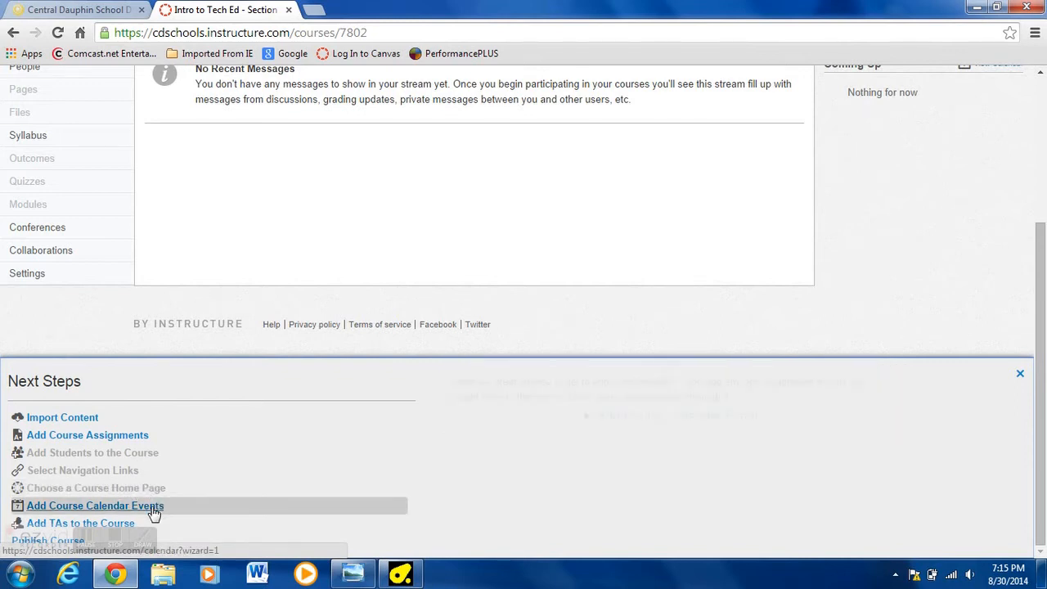
click(143, 508)
click(80, 524)
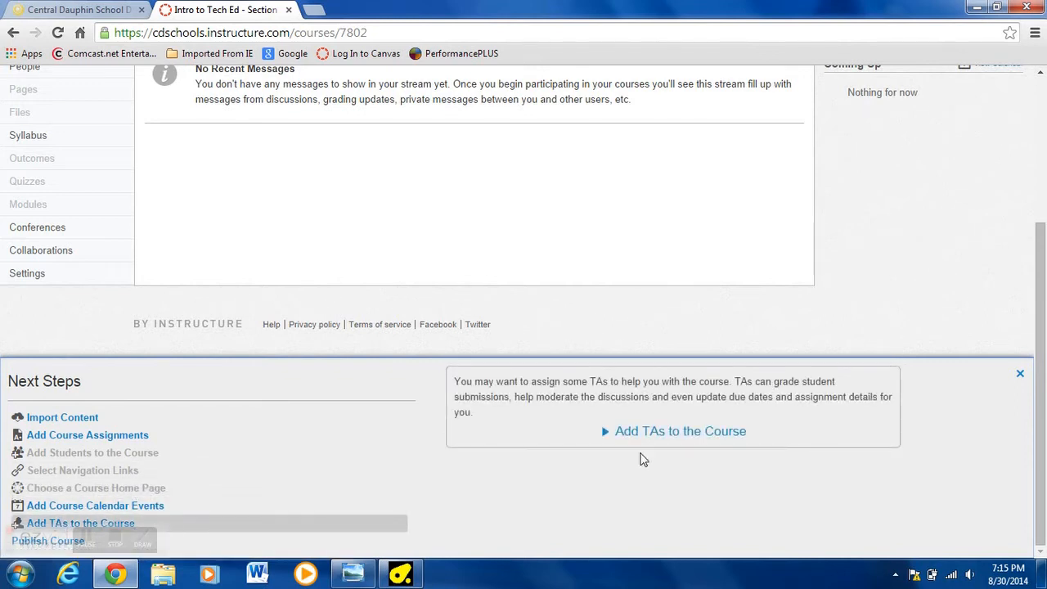
scroll(305, 458, up, 2)
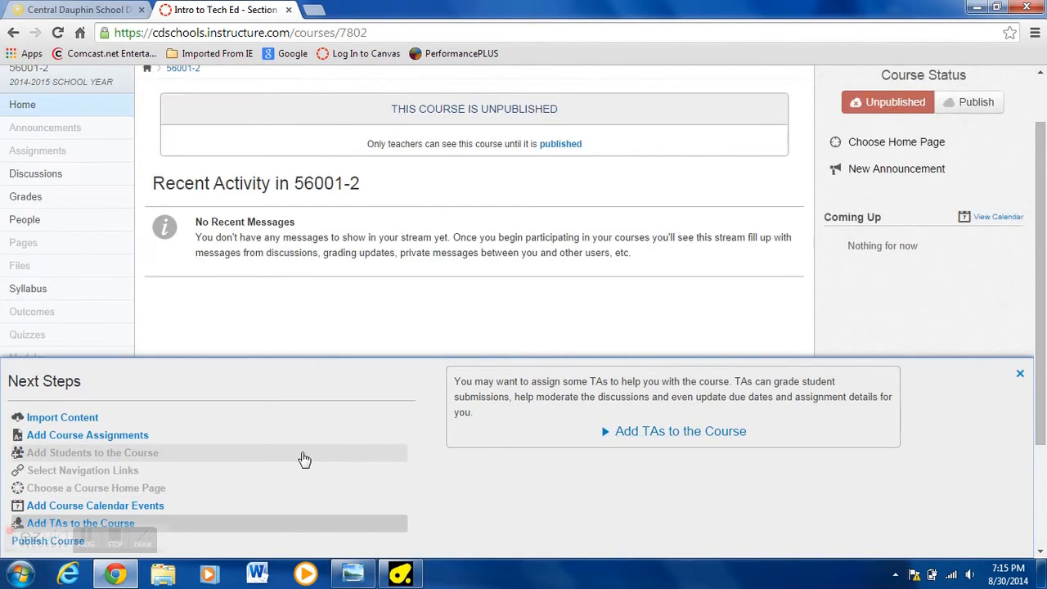
click(1022, 376)
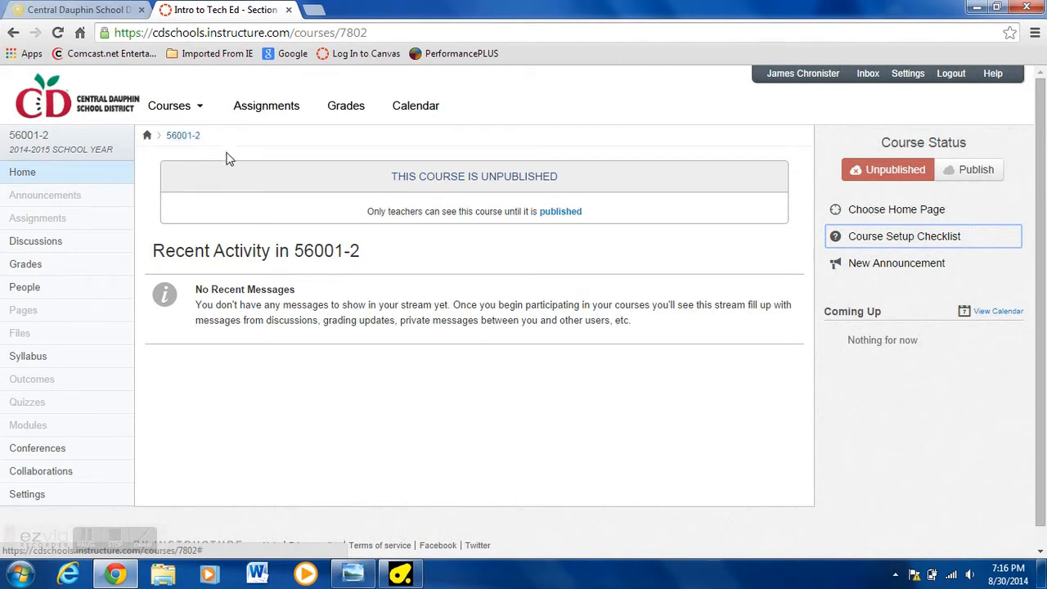
View the Section 2 course details in the course settings and the course's Modules page.
click(27, 495)
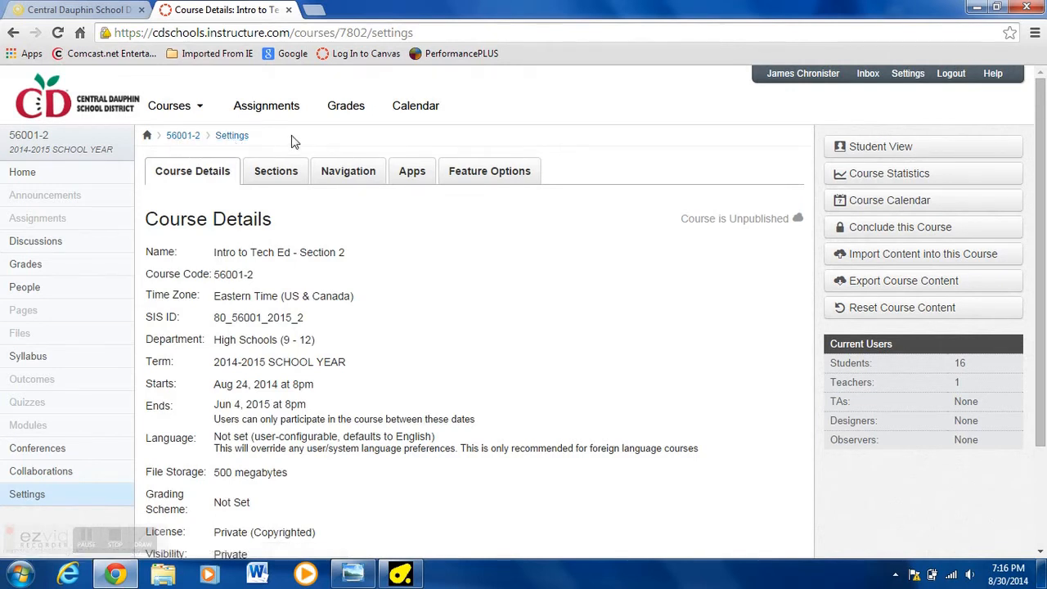
click(182, 138)
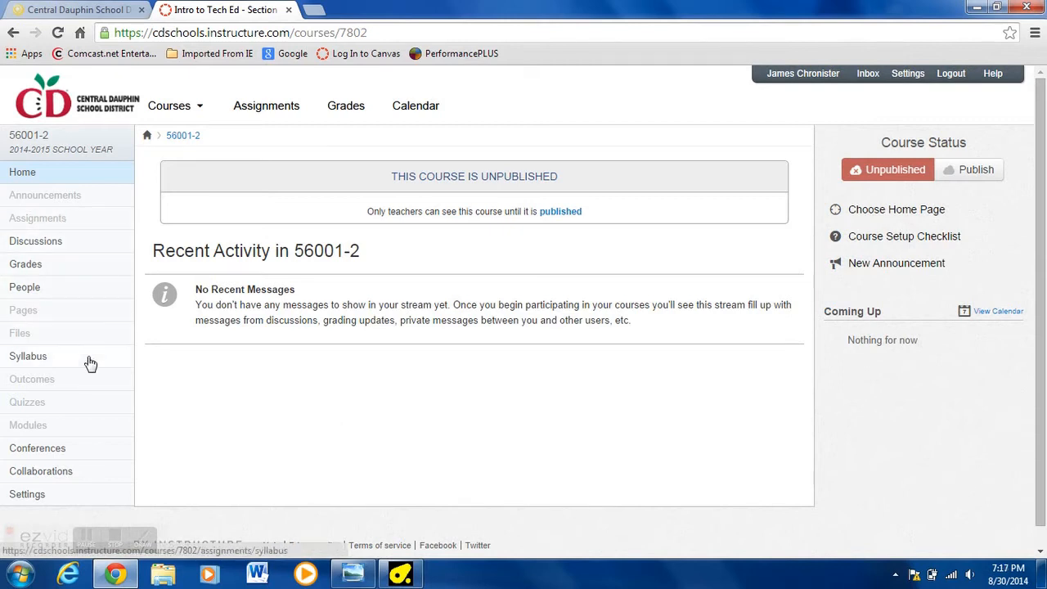
click(43, 433)
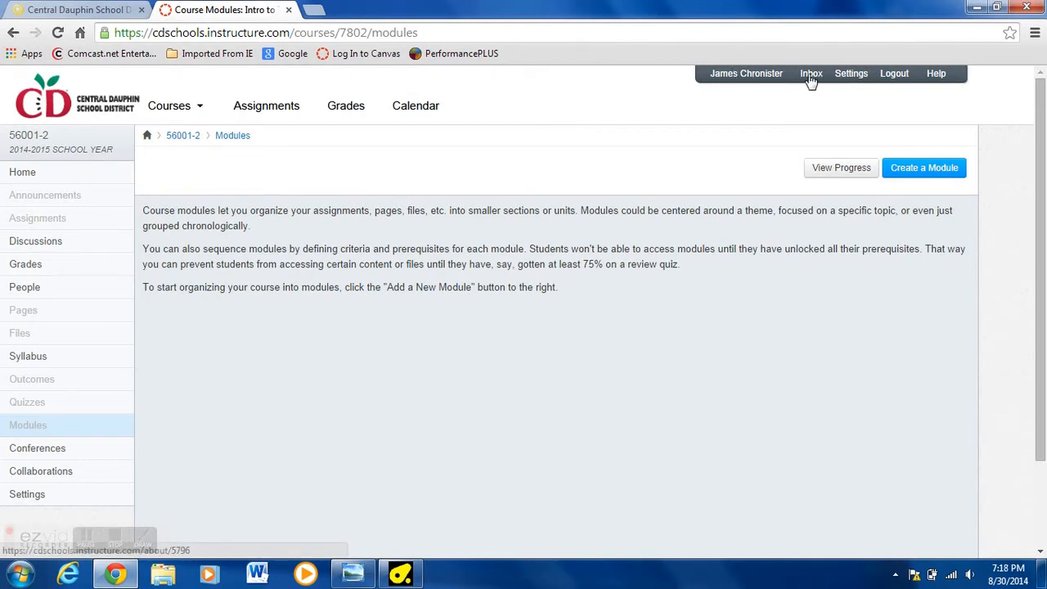
Open the personal account settings and review the profile details, web services, approved integrations and feature options.
click(854, 80)
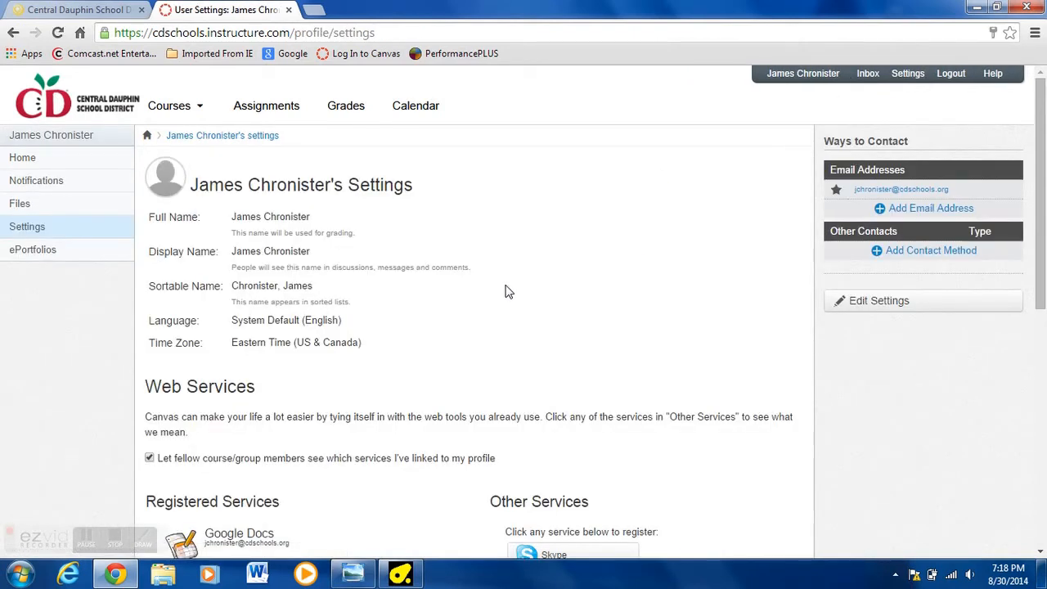
mouse_move(165, 178)
scroll(671, 187, down, 6)
scroll(690, 252, up, 4)
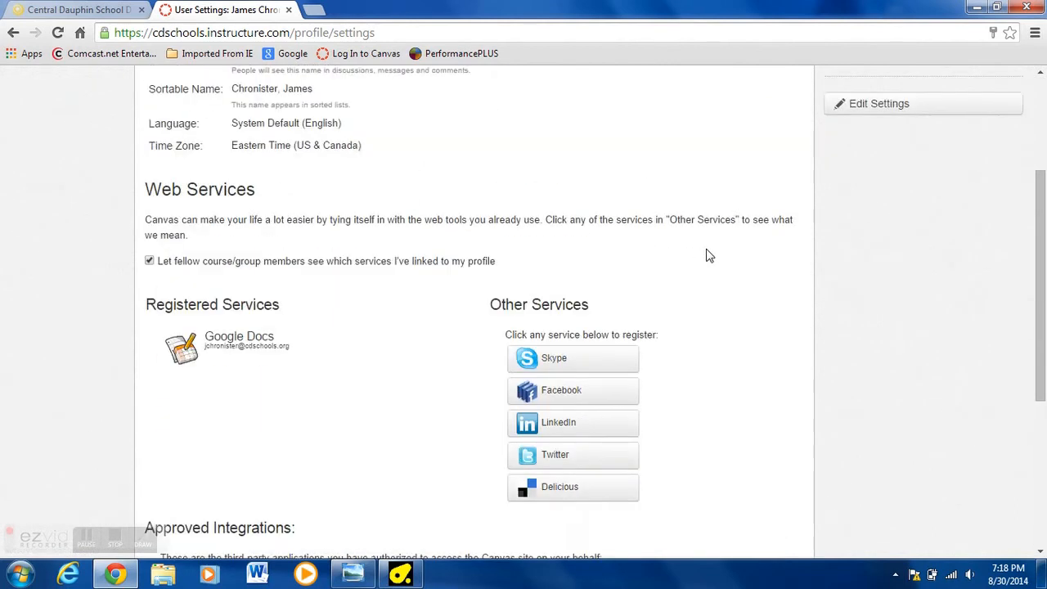
scroll(709, 256, up, 3)
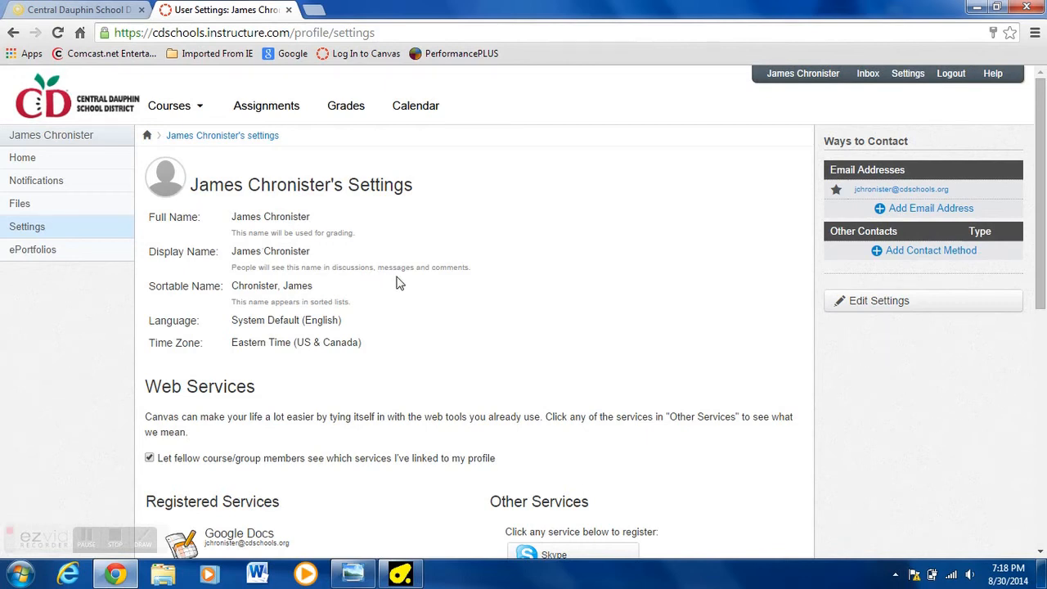
scroll(398, 282, down, 2)
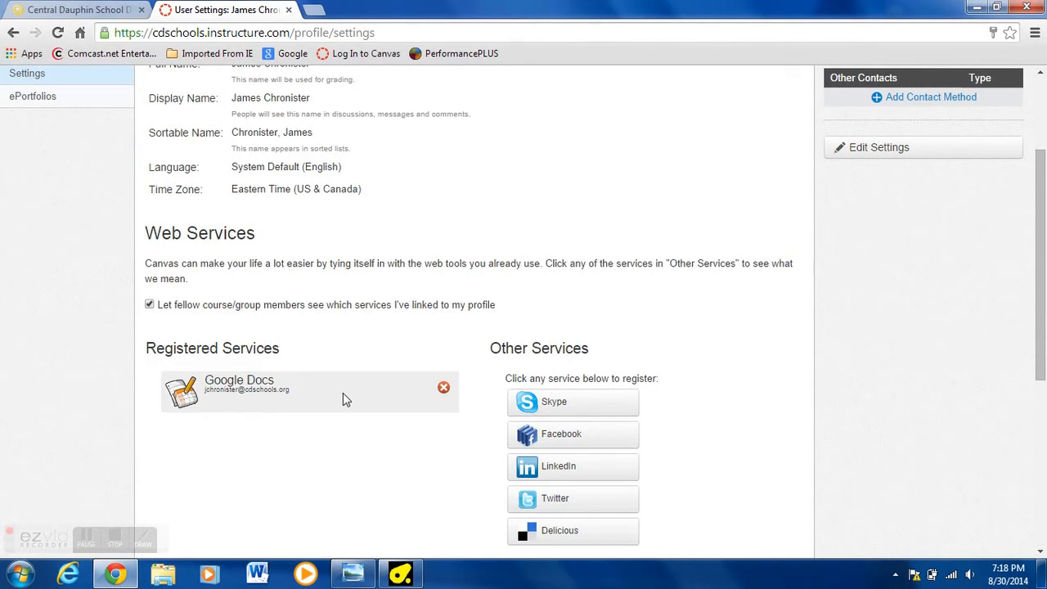
scroll(655, 413, down, 2)
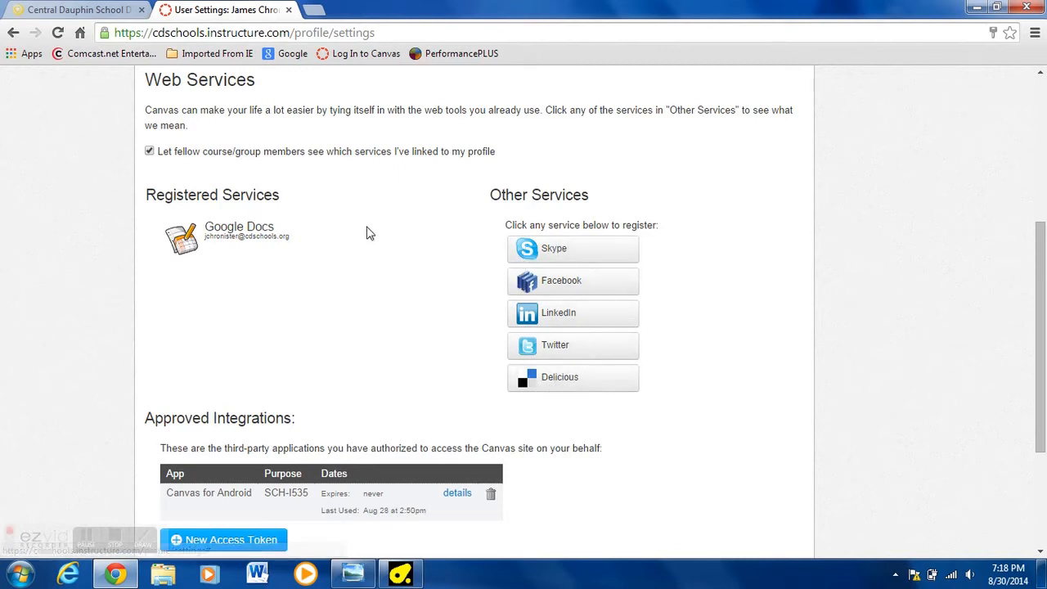
scroll(385, 294, down, 1)
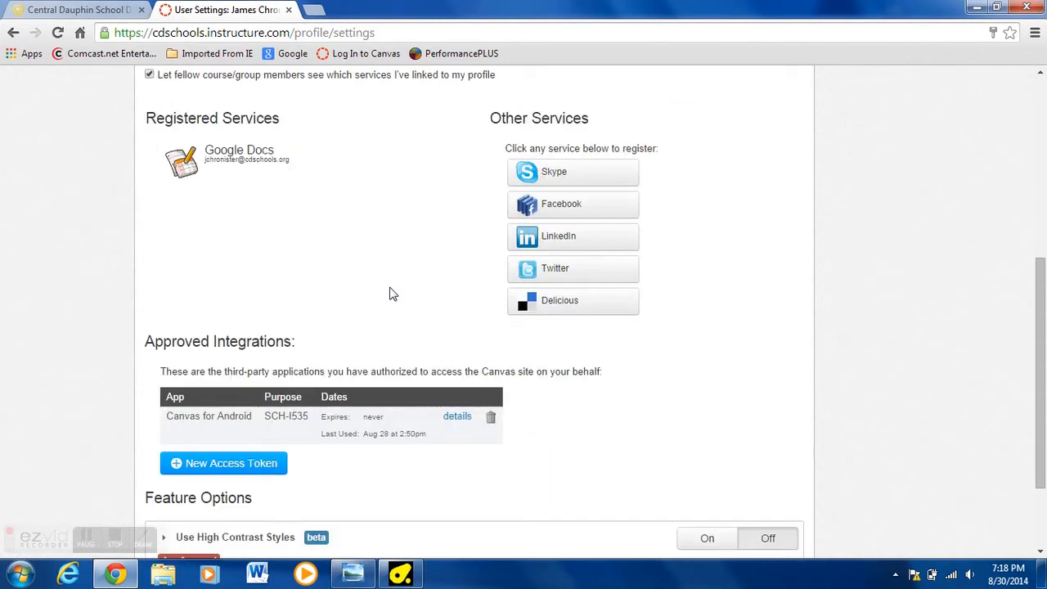
scroll(397, 284, down, 2)
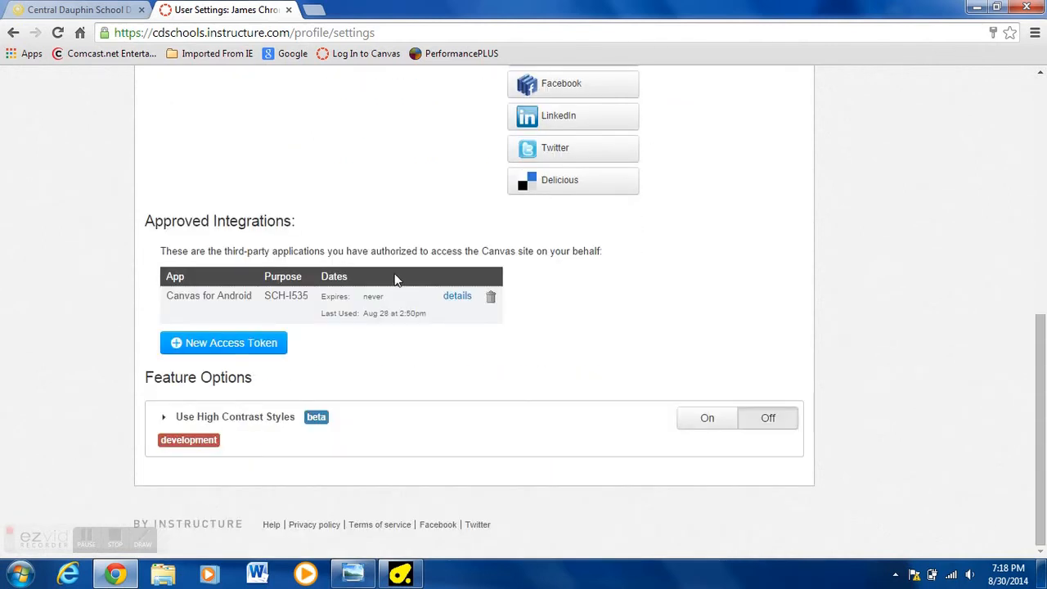
scroll(642, 306, up, 3)
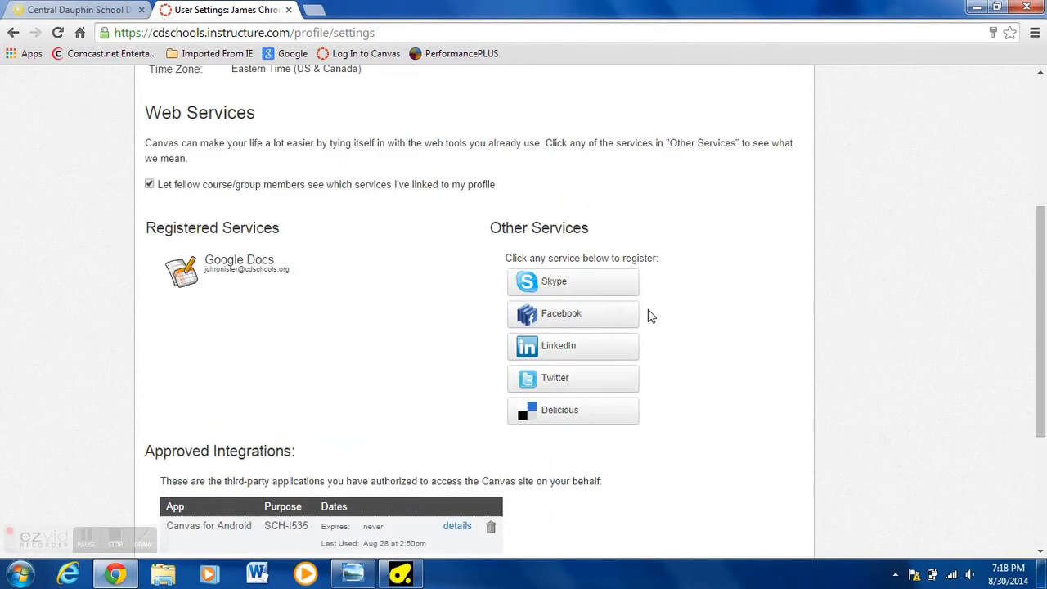
scroll(659, 319, up, 3)
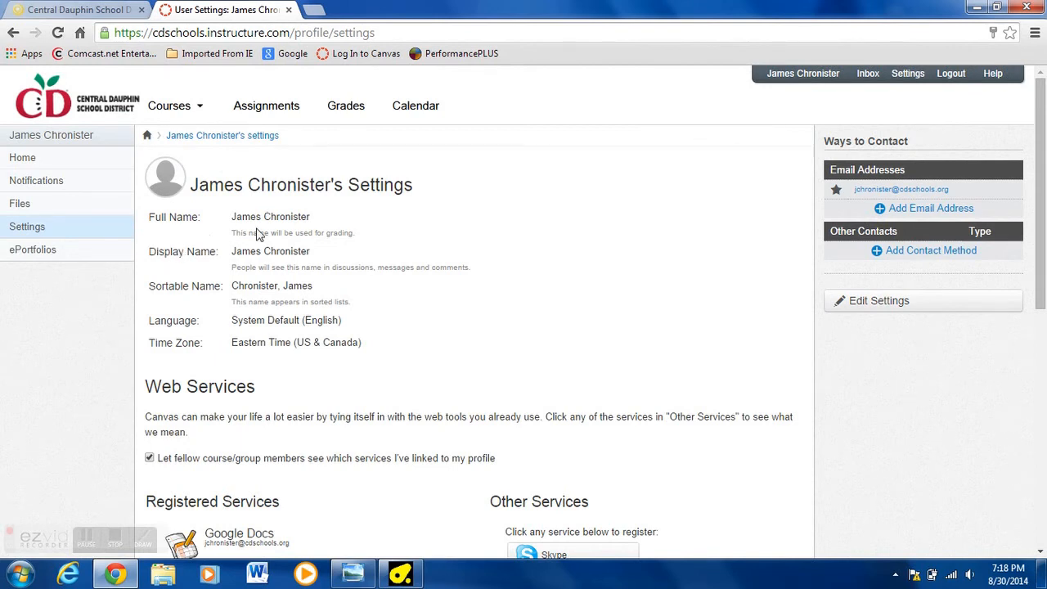
Open the account's notification preferences and review the email frequencies for course activities, discussions, conversations, scheduling, groups and alerts.
click(36, 181)
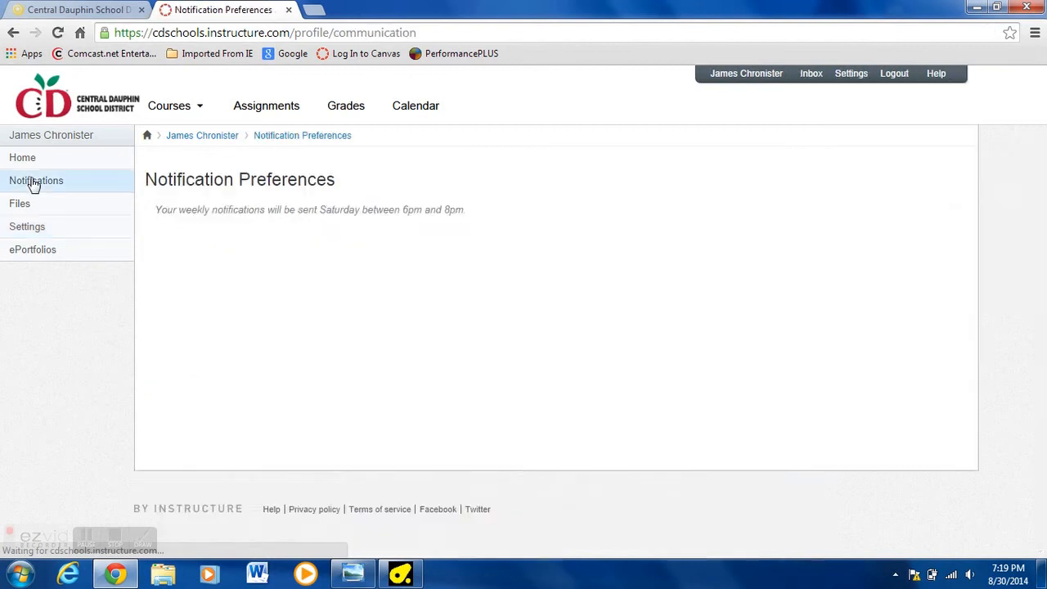
scroll(685, 297, down, 1)
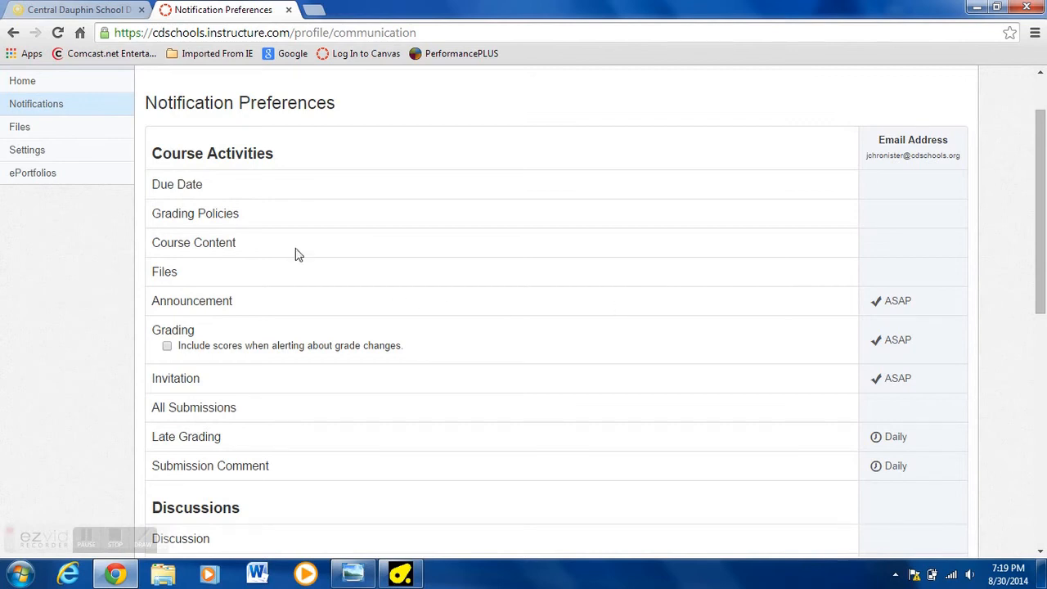
scroll(664, 248, down, 1)
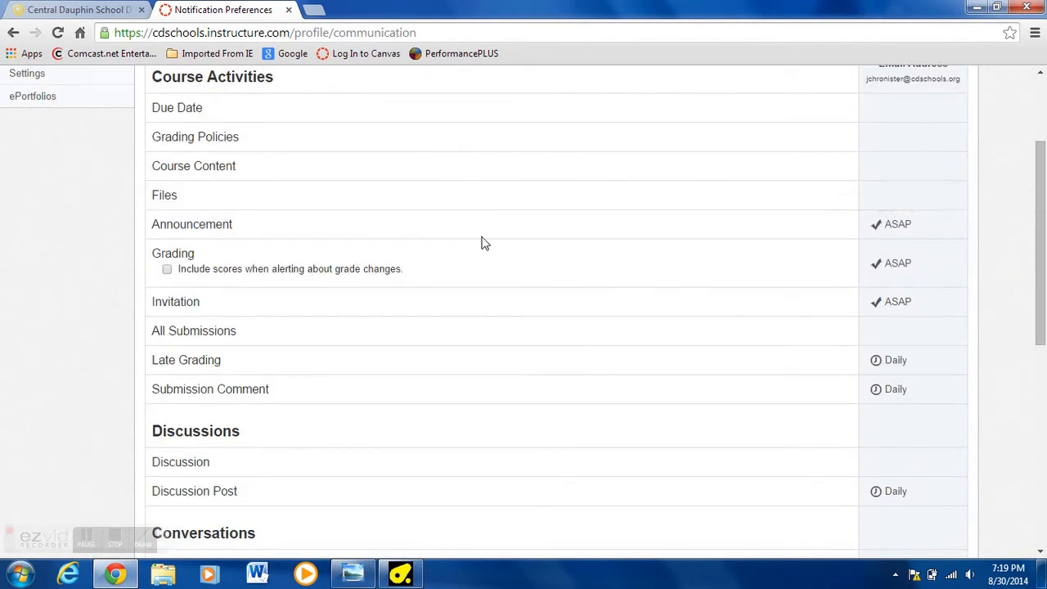
click(873, 263)
scroll(450, 337, down, 1)
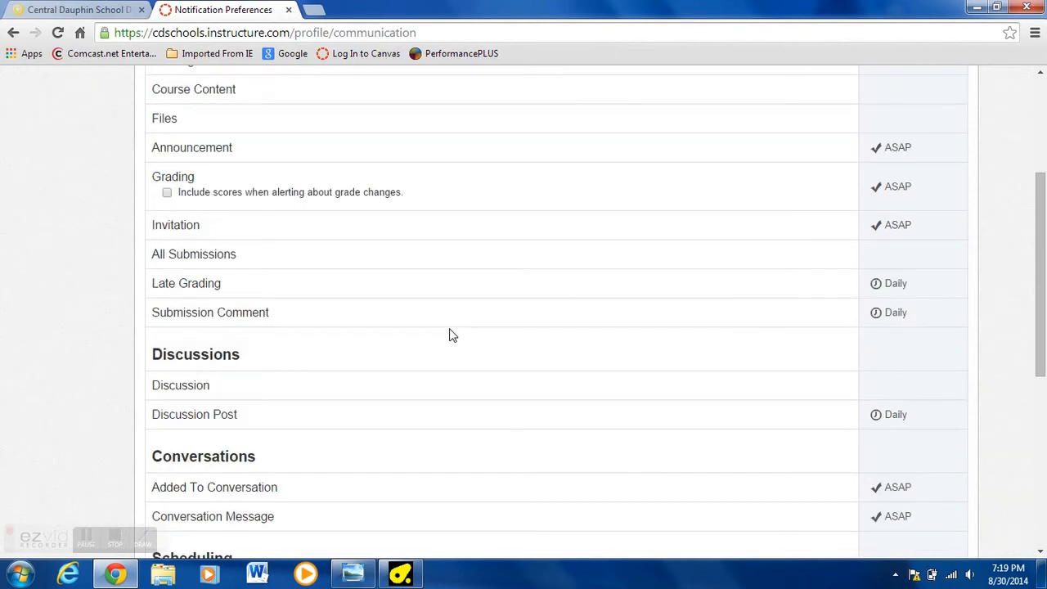
scroll(453, 335, down, 1)
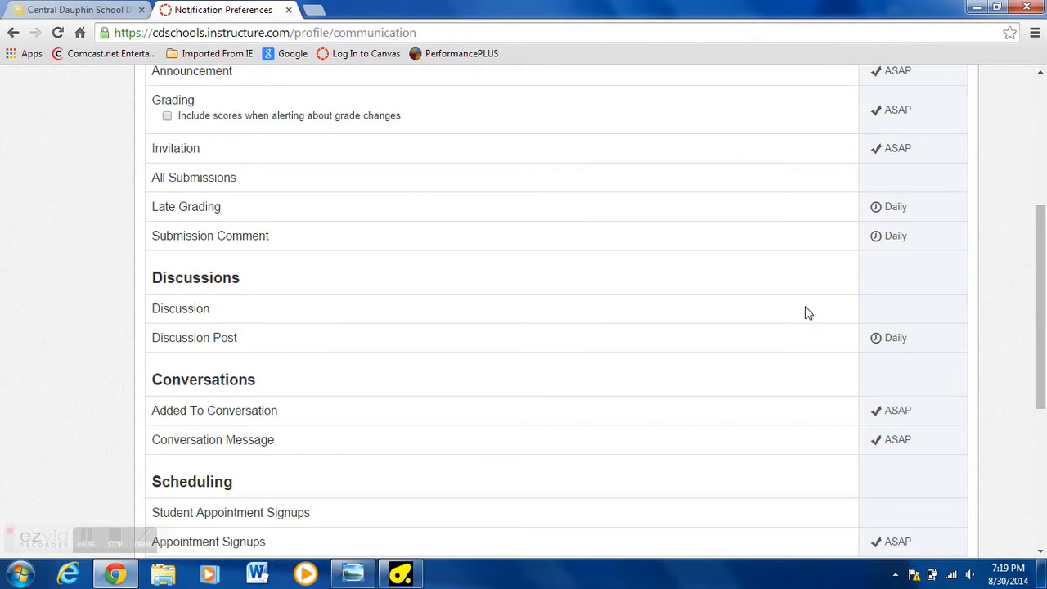
scroll(798, 315, down, 1)
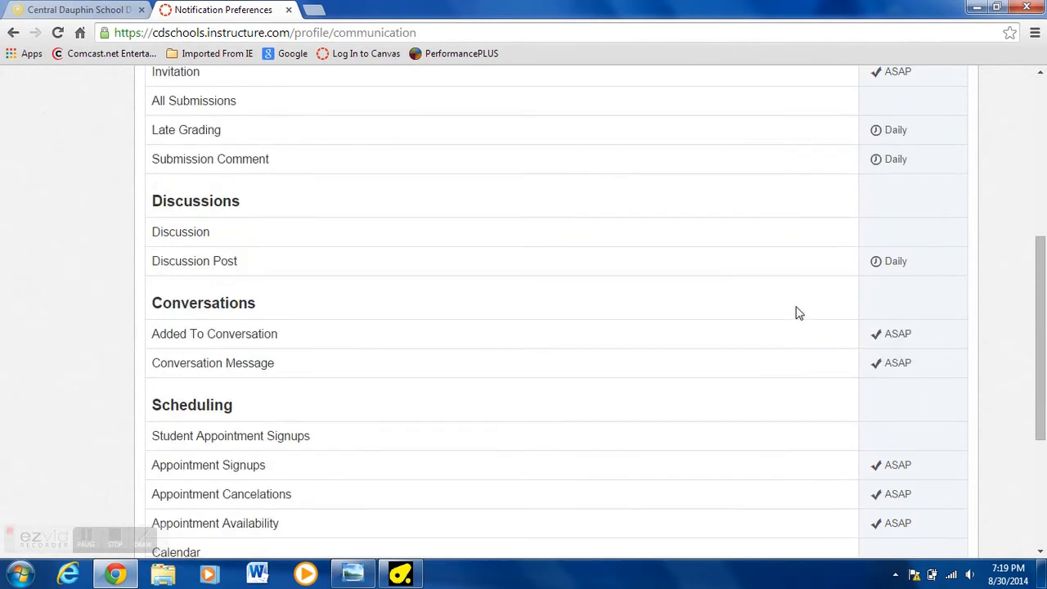
scroll(352, 402, down, 1)
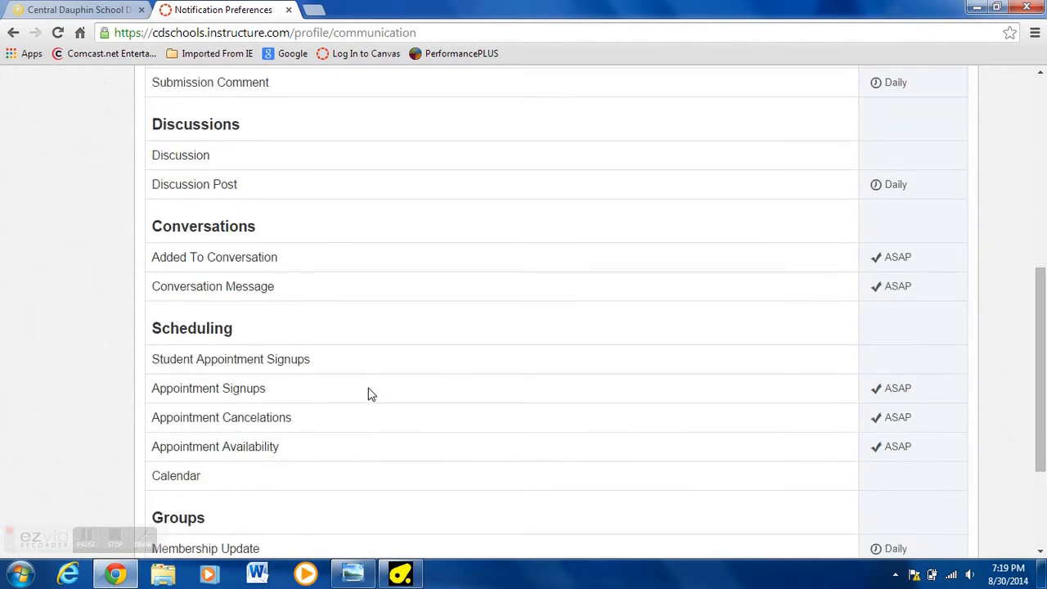
scroll(372, 389, down, 2)
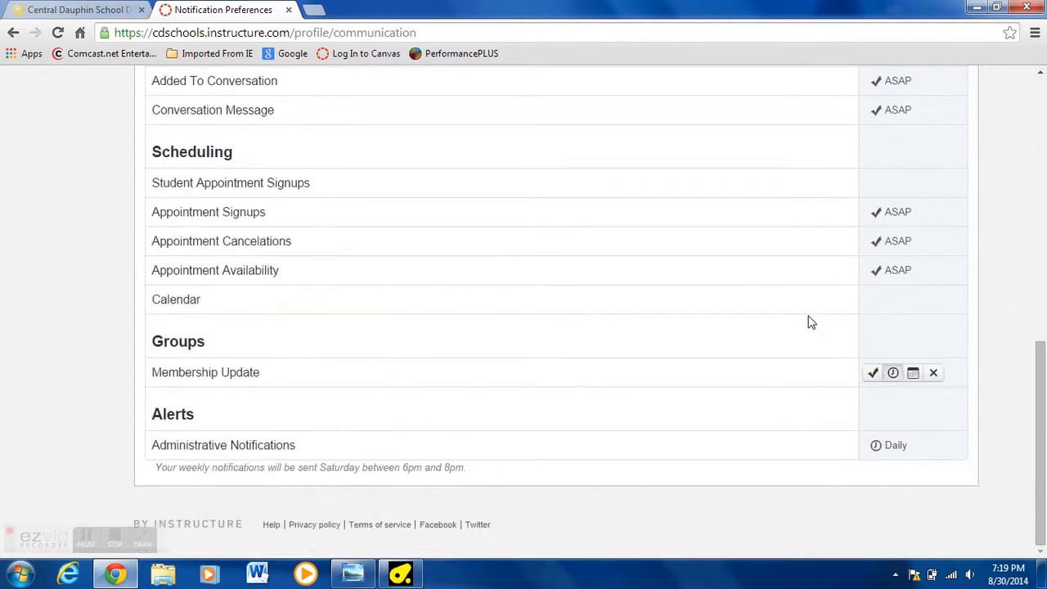
scroll(606, 320, up, 4)
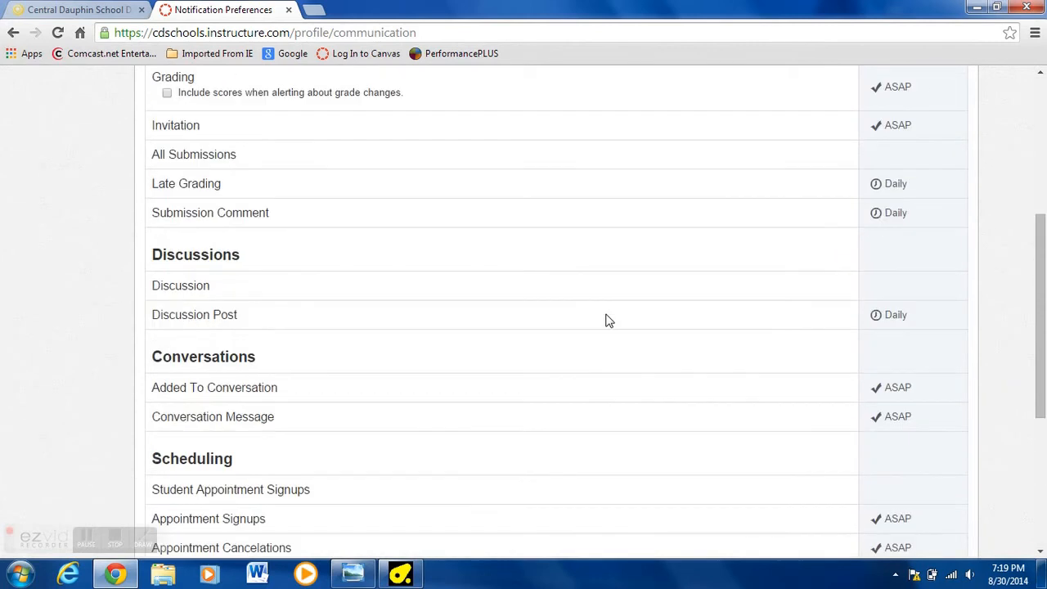
Open the account's personal files and review the conversation attachments and profile pictures folders.
scroll(605, 320, up, 4)
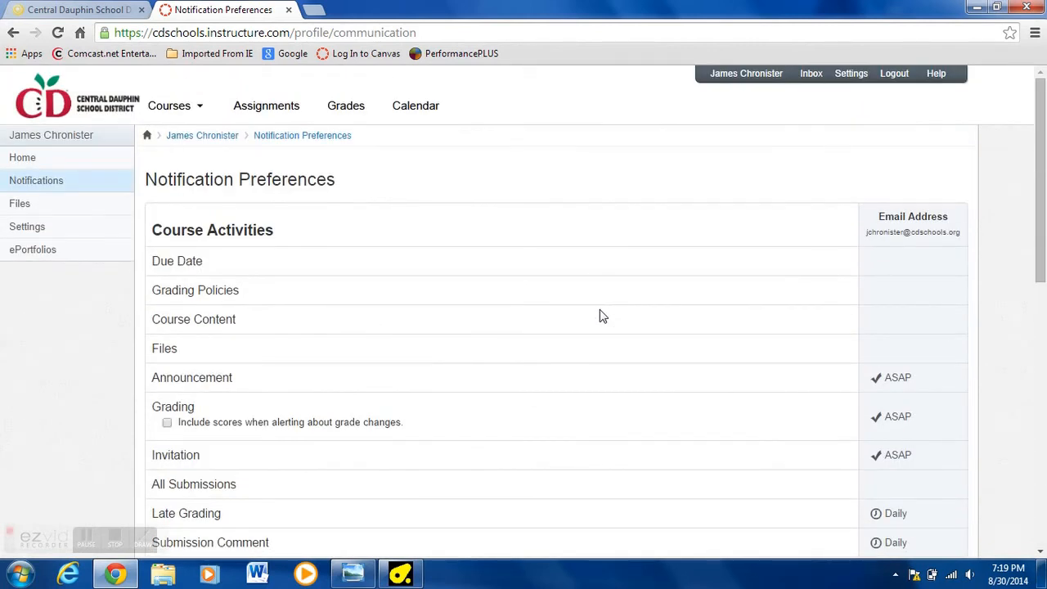
click(25, 205)
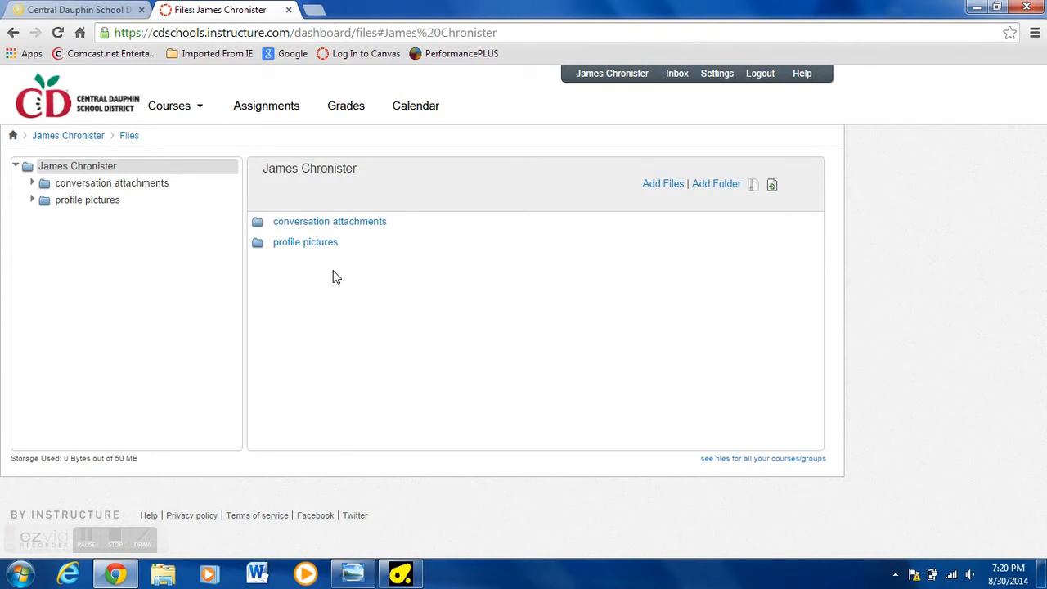
click(185, 111)
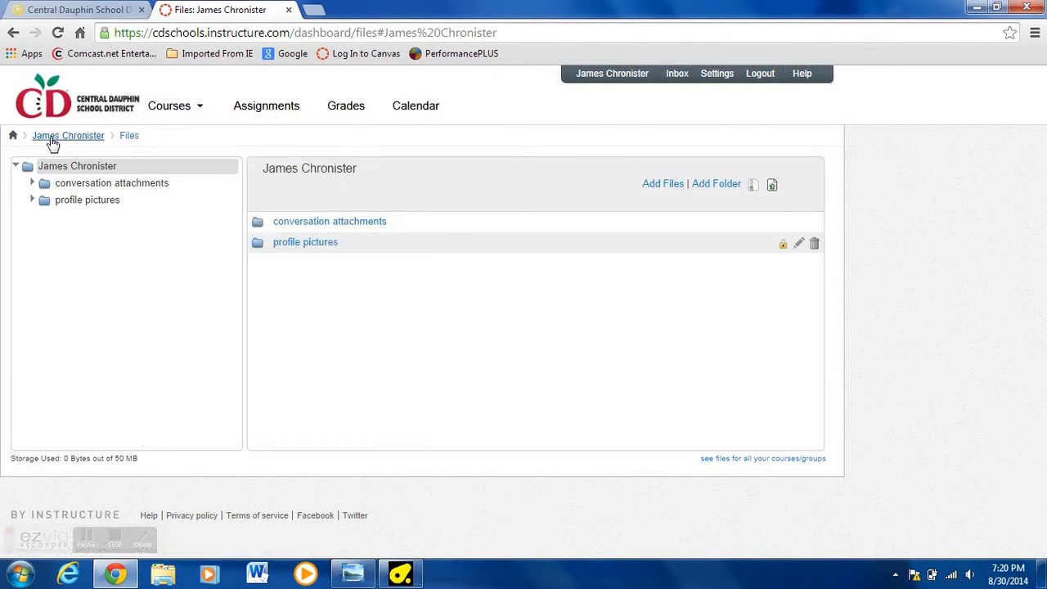
click(13, 33)
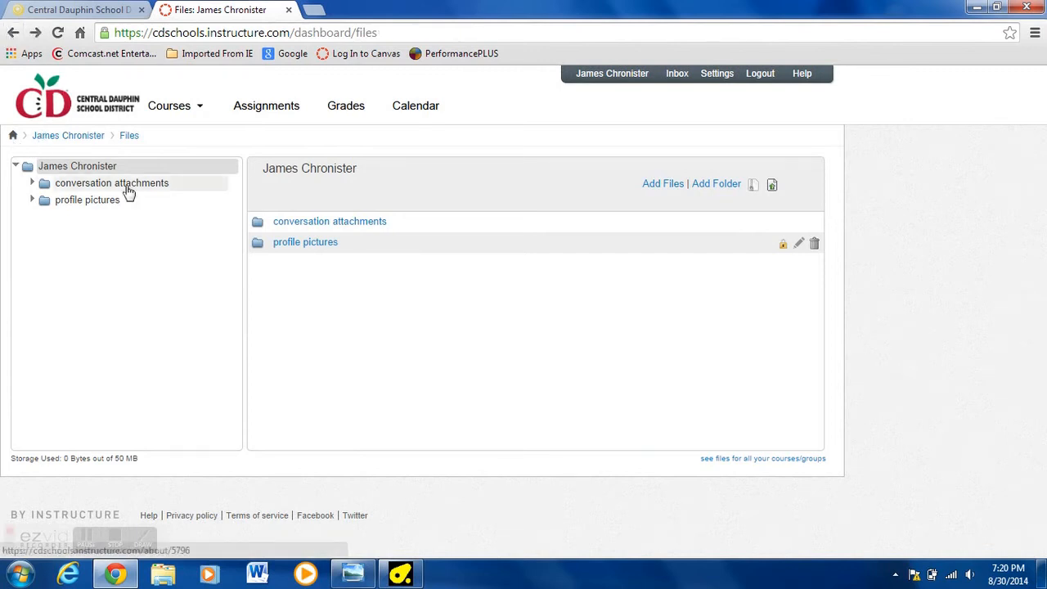
Open the Intro to Tech Ed - Section 2 course and publish it.
mouse_move(176, 111)
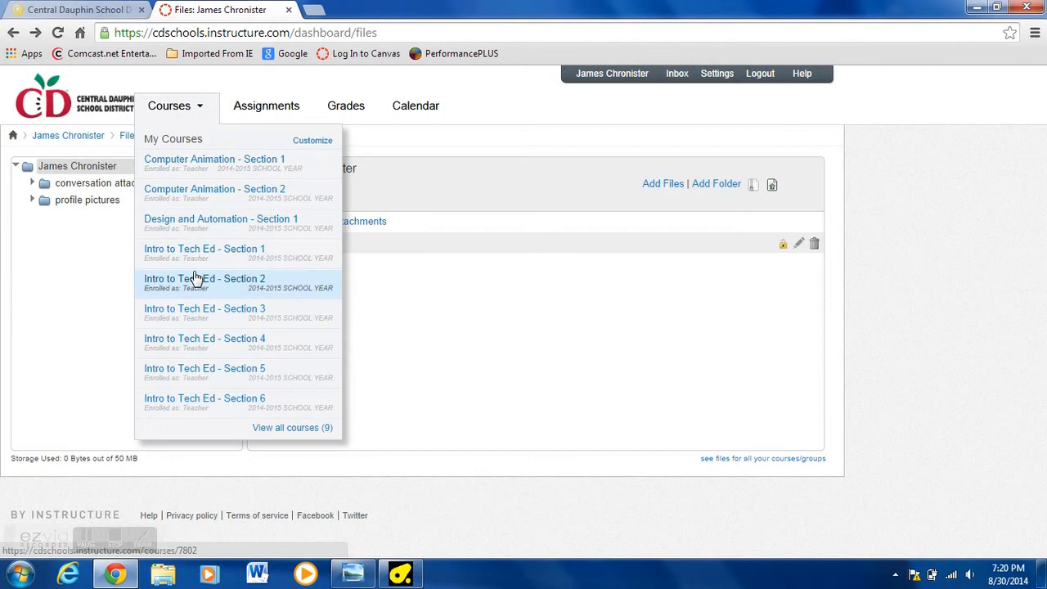
click(311, 283)
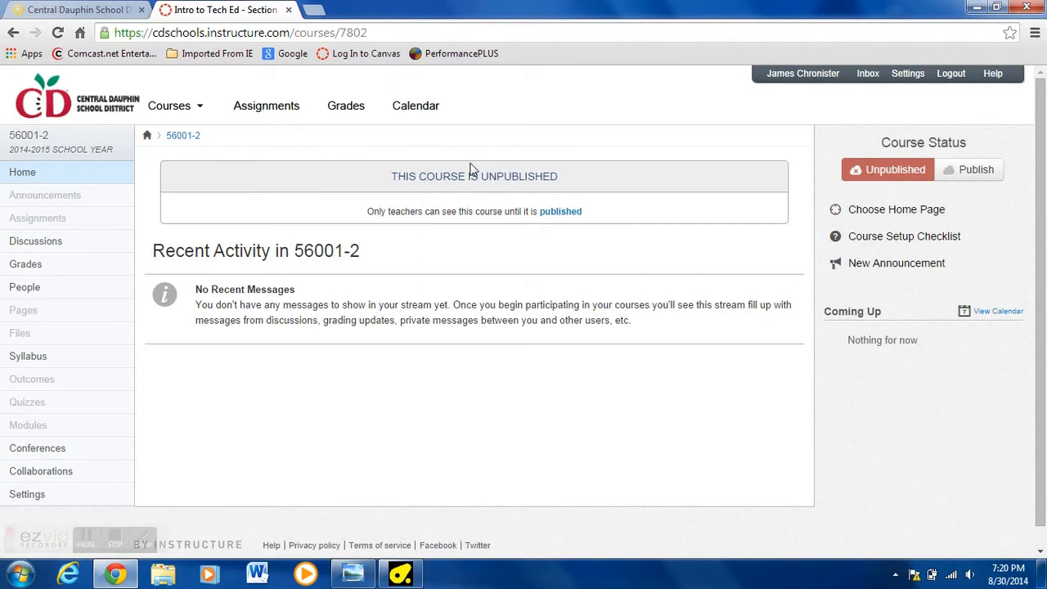
click(977, 174)
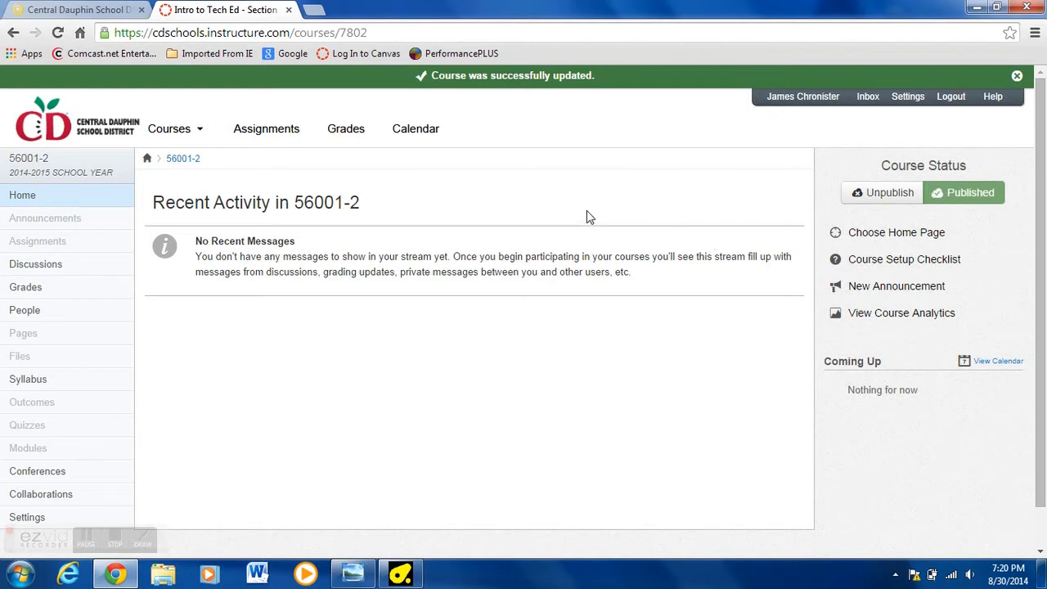
Review the display options for the course home page and leave the choice without saving.
scroll(687, 255, down, 1)
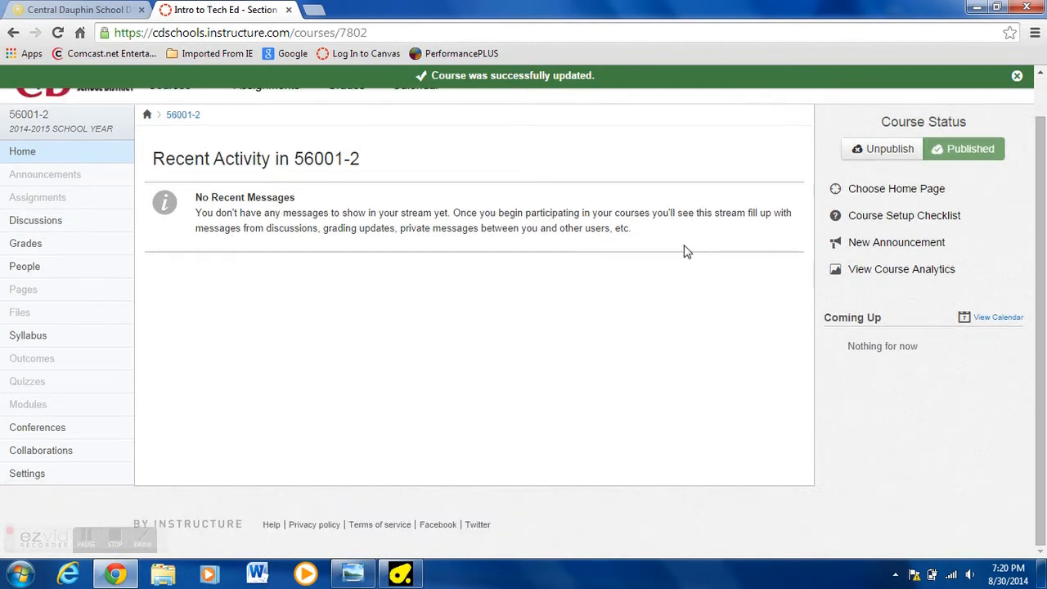
click(892, 192)
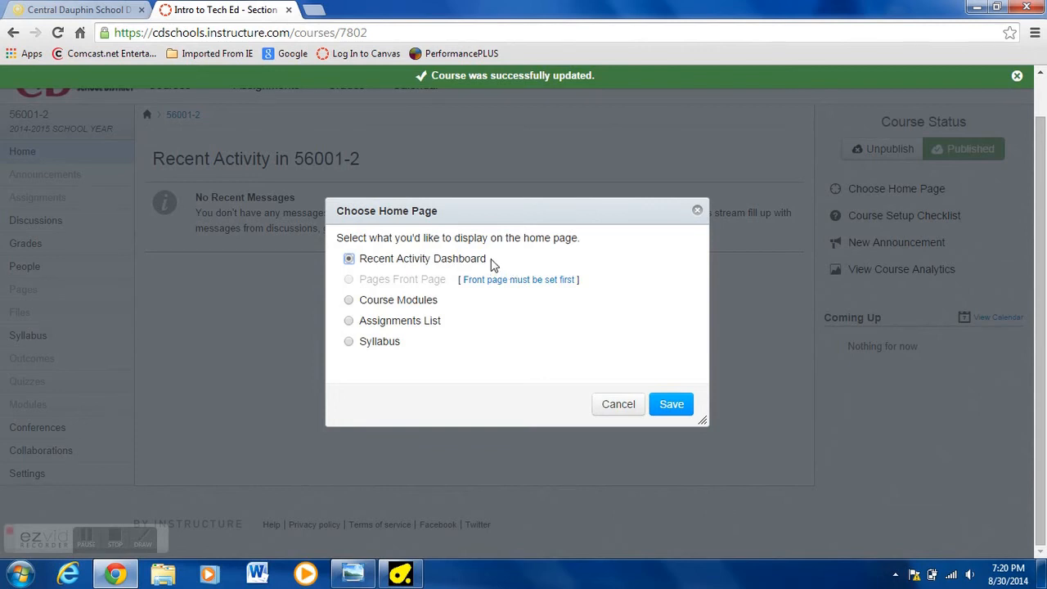
scroll(450, 294, up, 1)
right_click(407, 332)
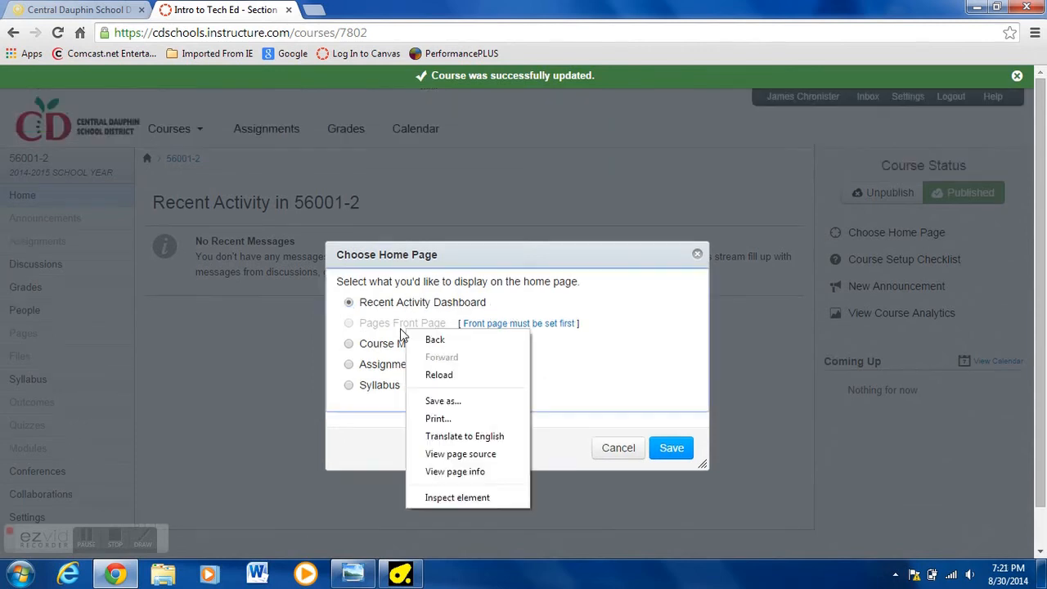
click(617, 333)
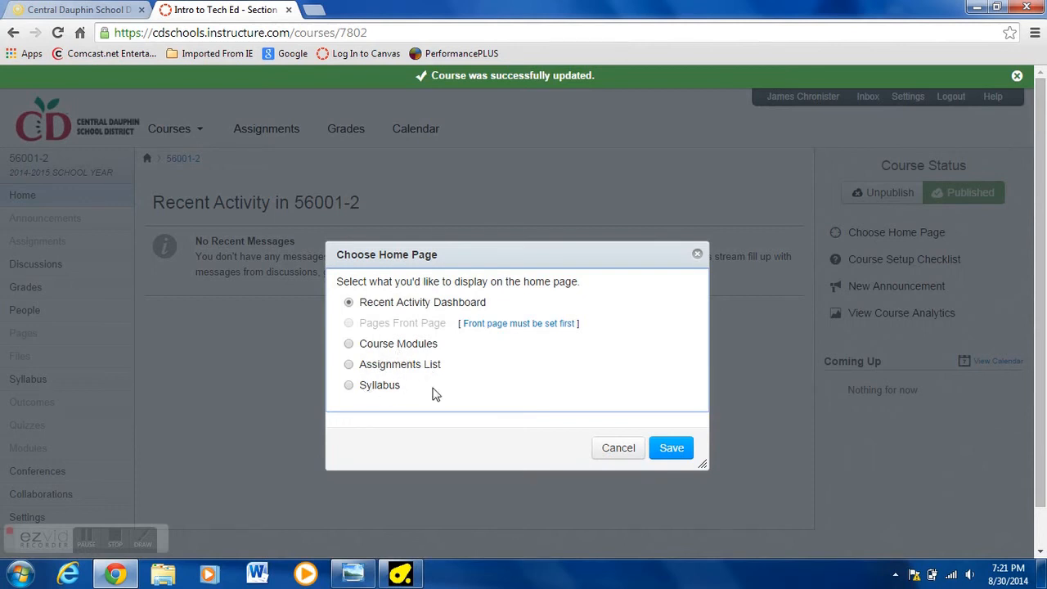
click(620, 449)
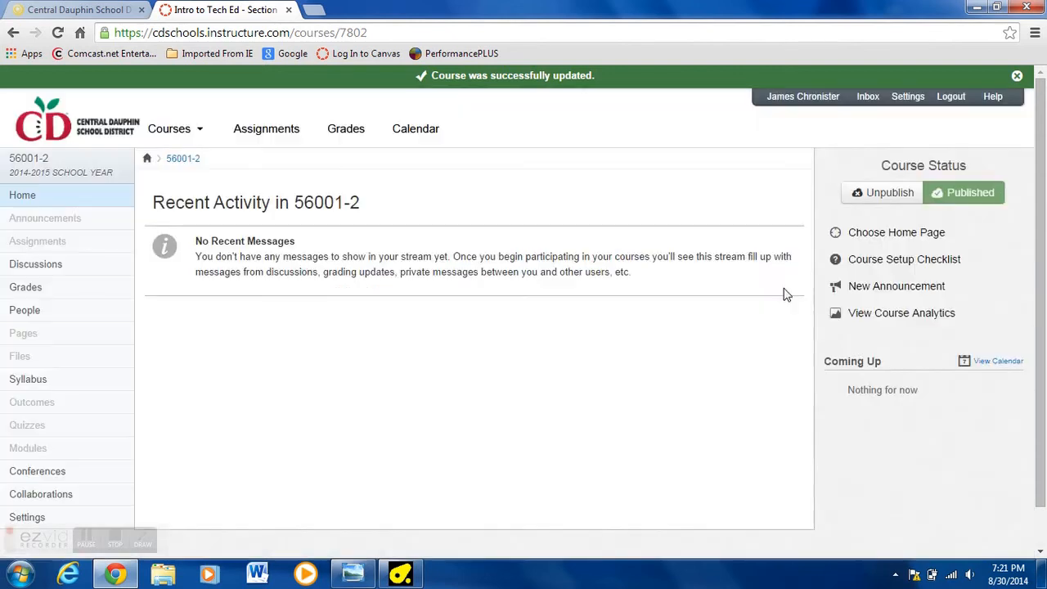
Review the course navigation links, and open the course settings to examine the Section 2 course details.
scroll(242, 314, down, 1)
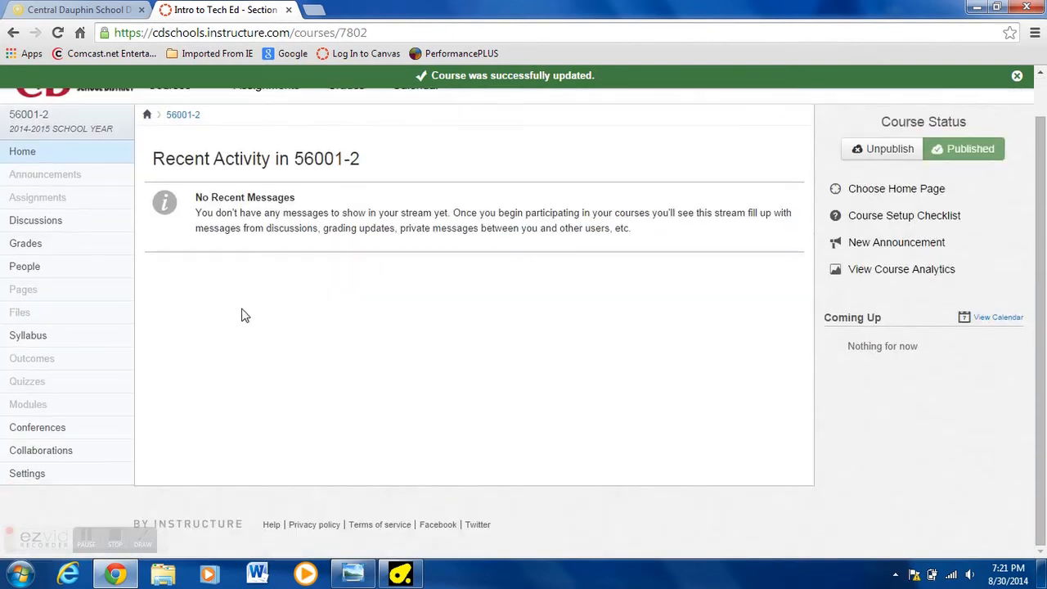
scroll(308, 322, up, 1)
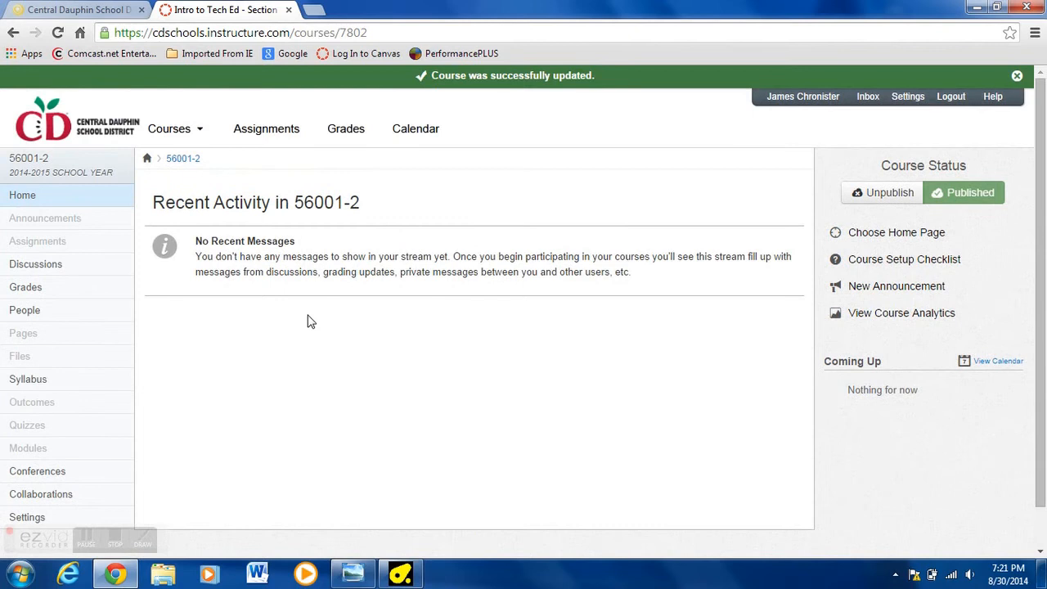
scroll(274, 332, down, 1)
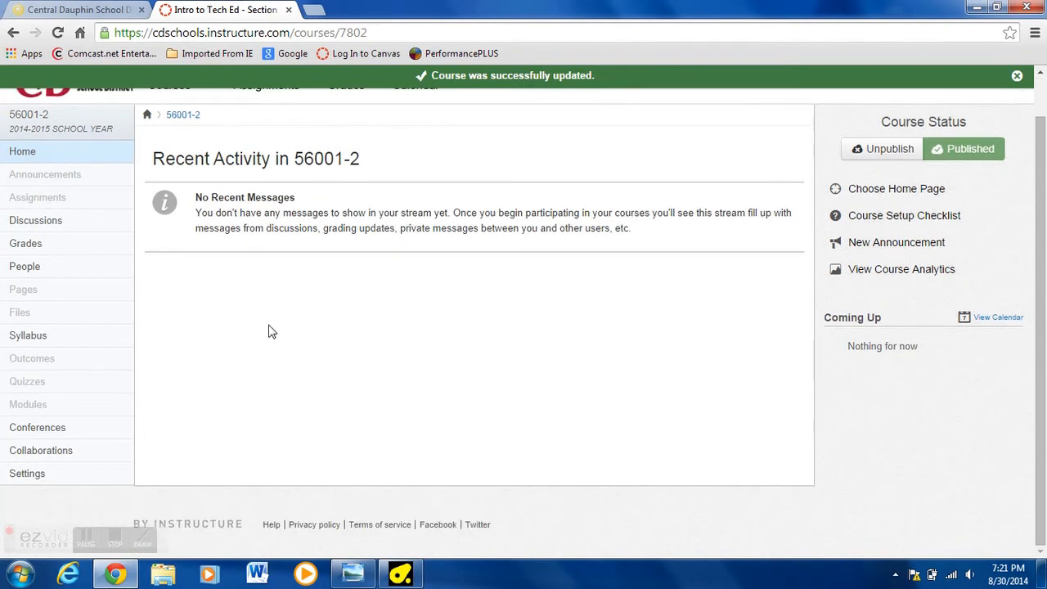
scroll(41, 421, up, 1)
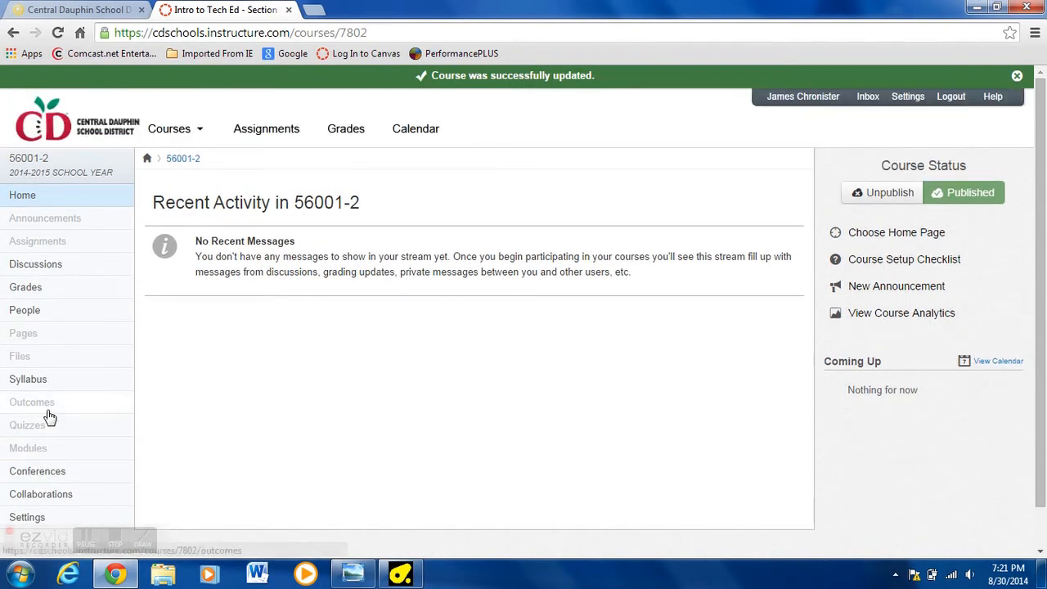
scroll(33, 441, down, 1)
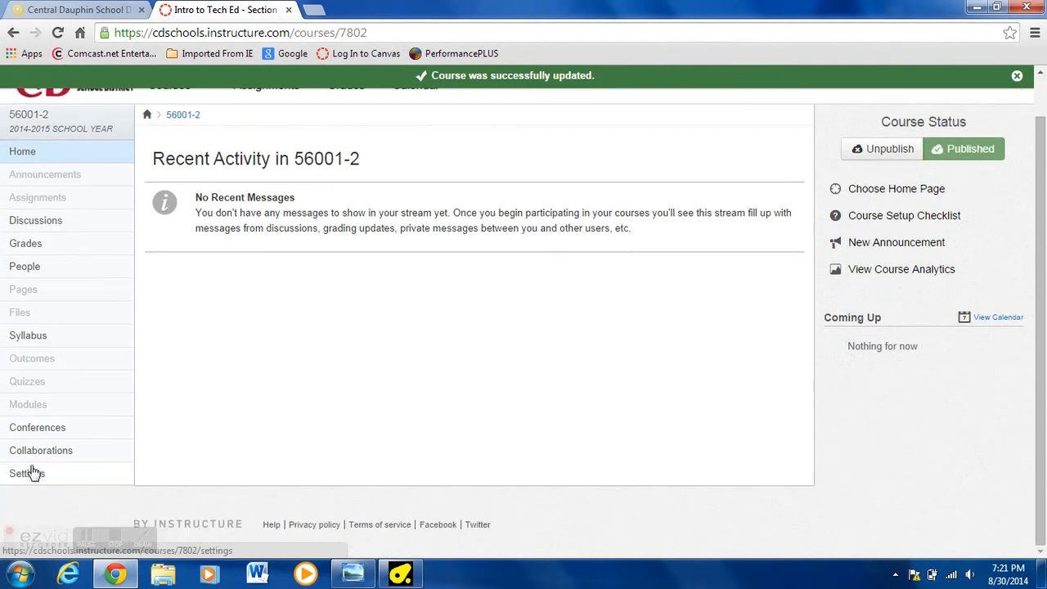
click(27, 475)
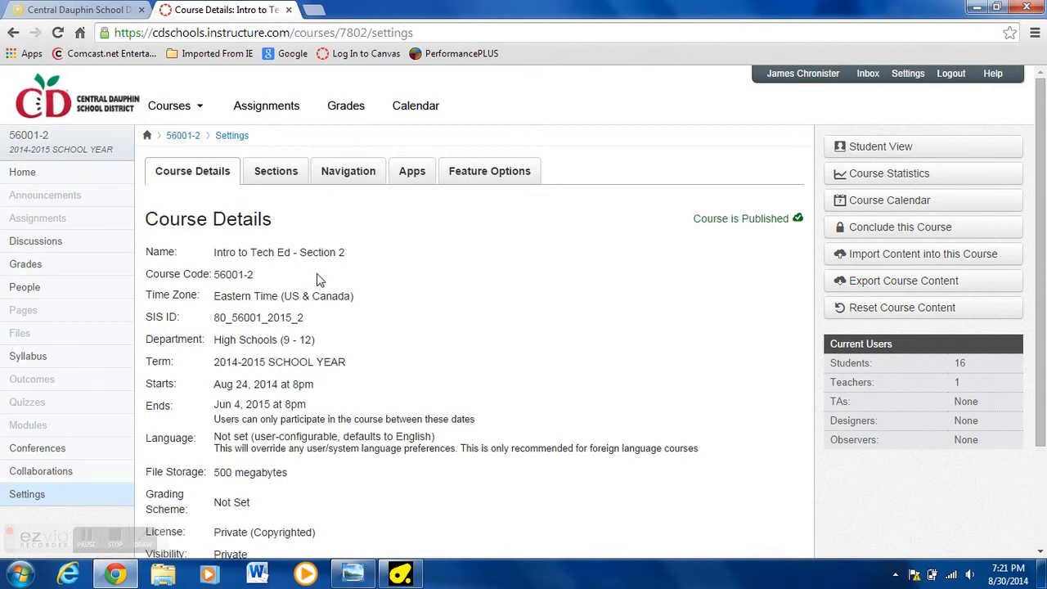
scroll(315, 270, down, 3)
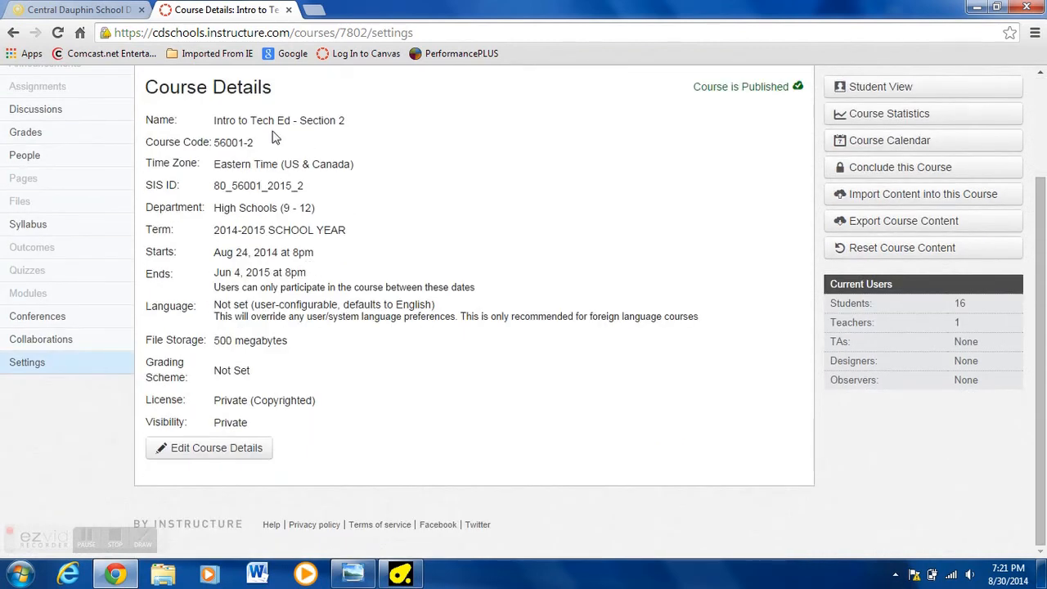
click(206, 449)
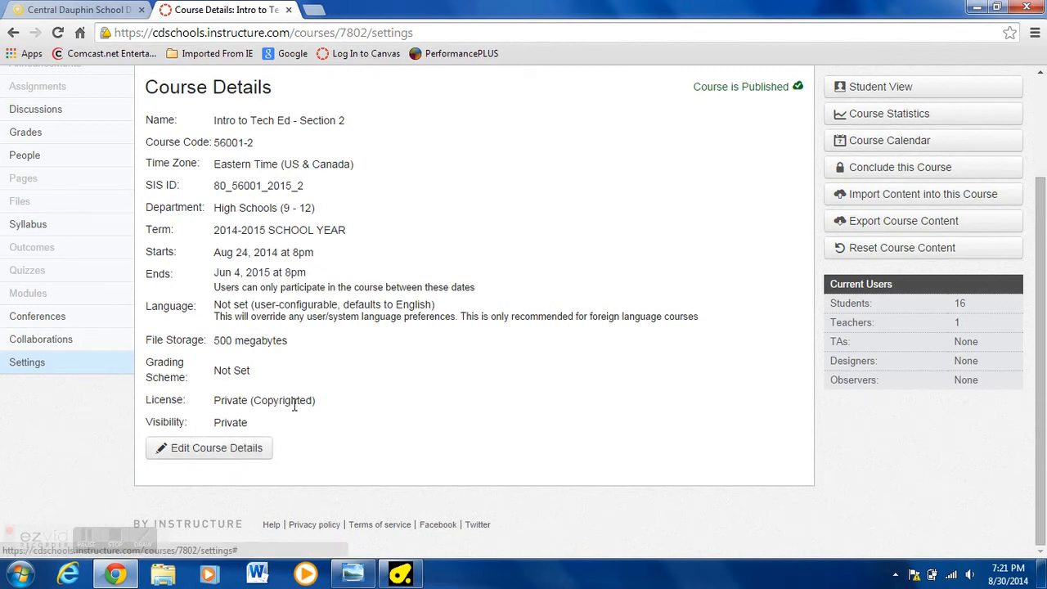
Review the course's sections and the order of its navigation items in the course settings.
click(267, 173)
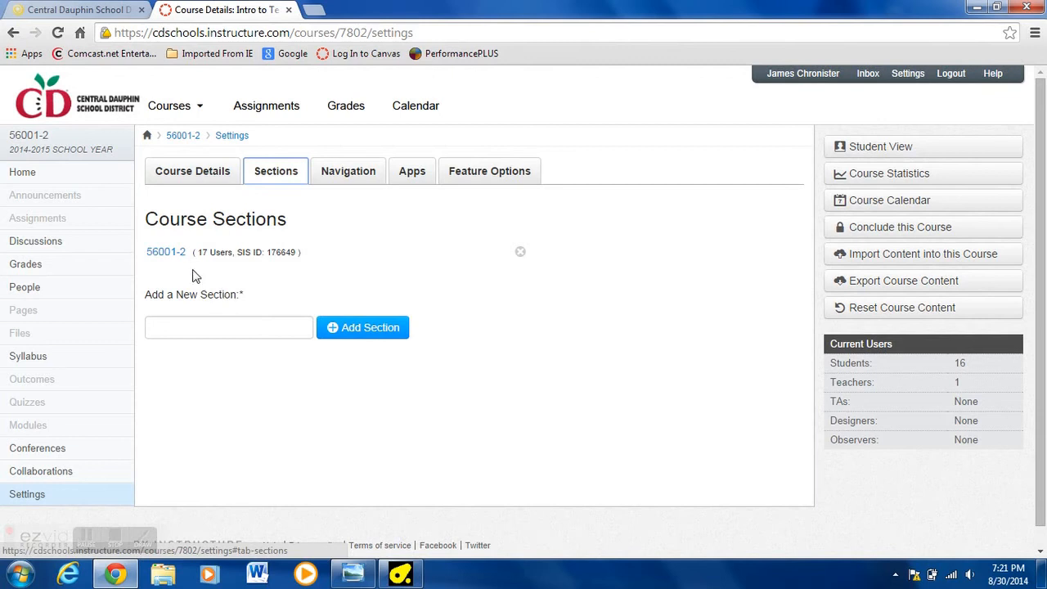
click(348, 180)
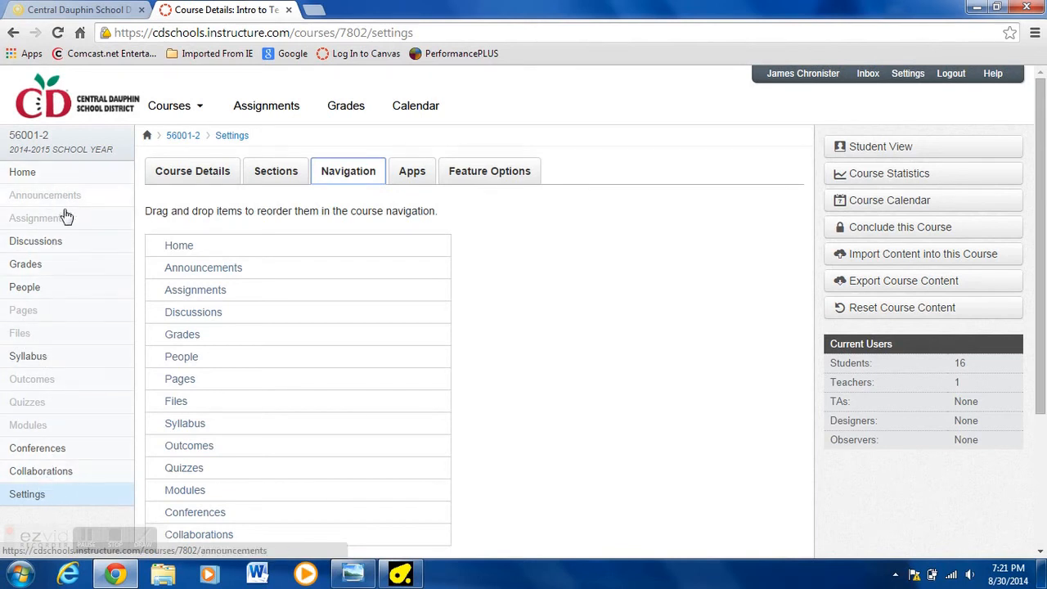
scroll(363, 338, down, 1)
scroll(246, 303, down, 2)
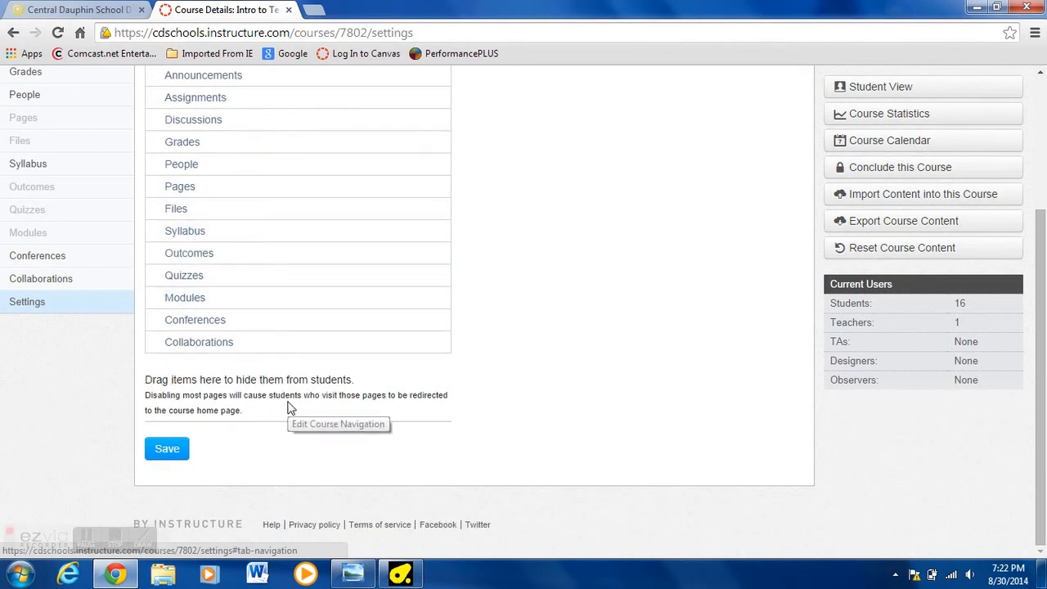
scroll(287, 409, up, 3)
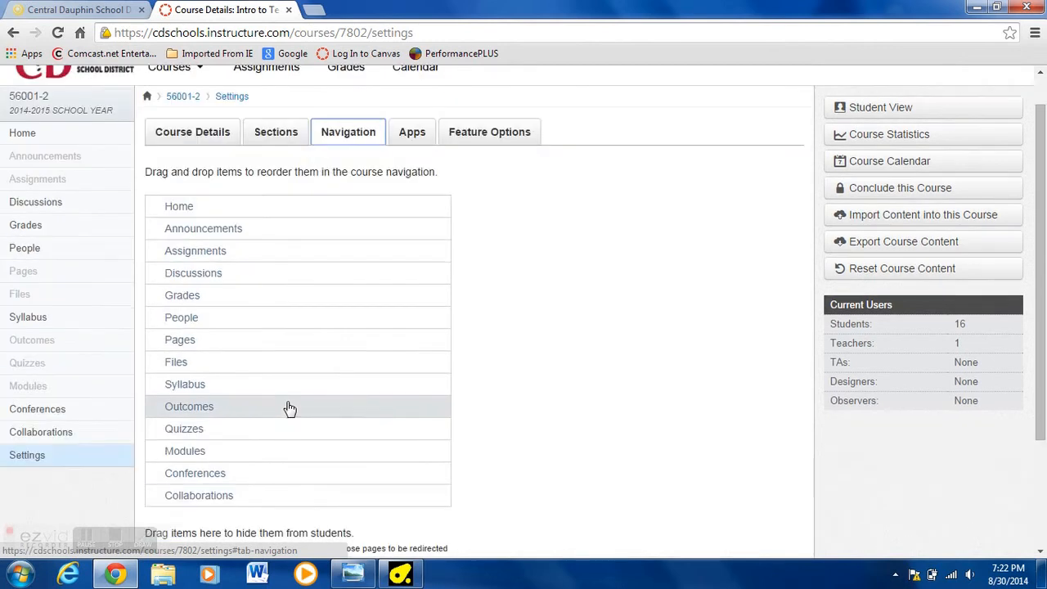
Open the course's external apps and browse the catalogue of tools available to add.
click(421, 138)
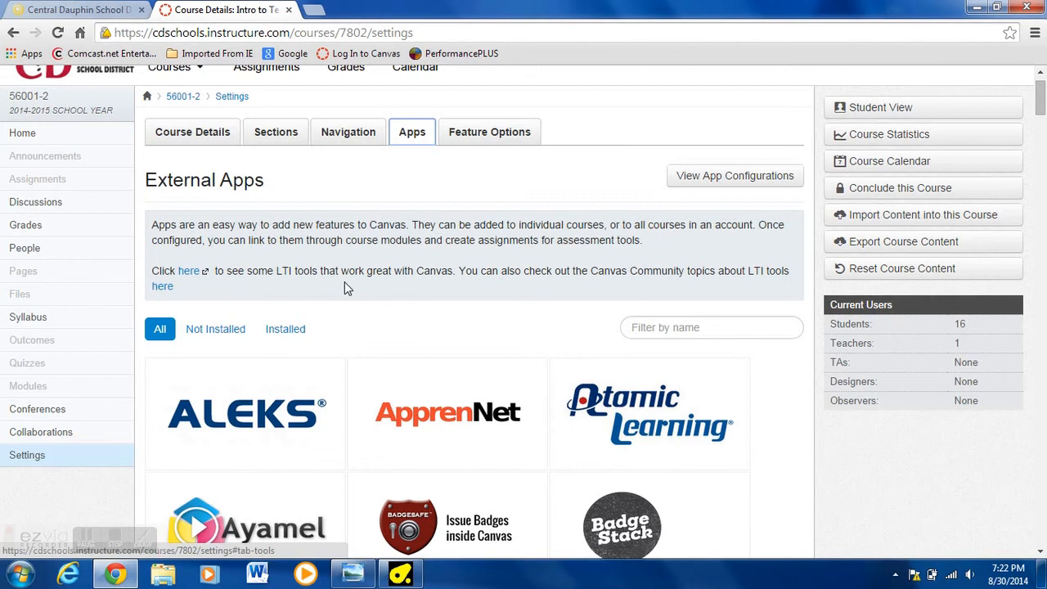
scroll(344, 287, down, 1)
scroll(339, 297, down, 1)
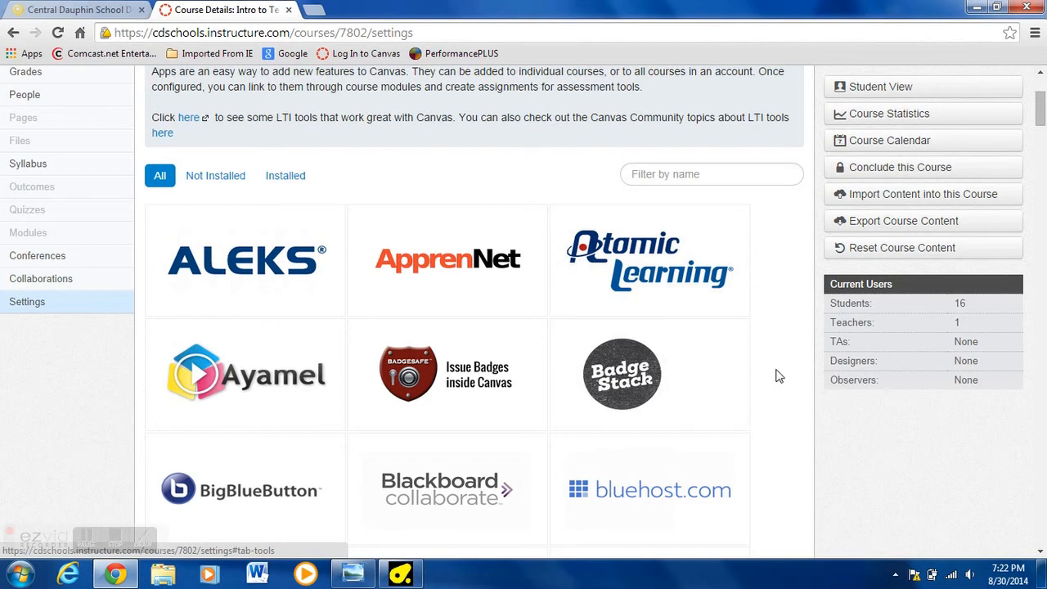
scroll(779, 375, down, 4)
scroll(778, 374, down, 3)
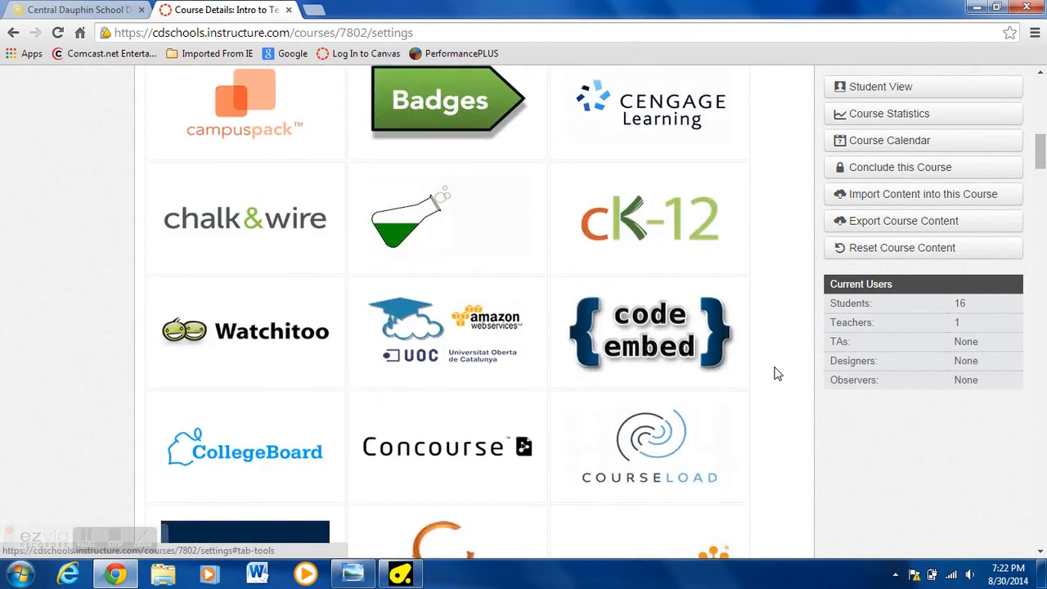
scroll(780, 368, down, 1)
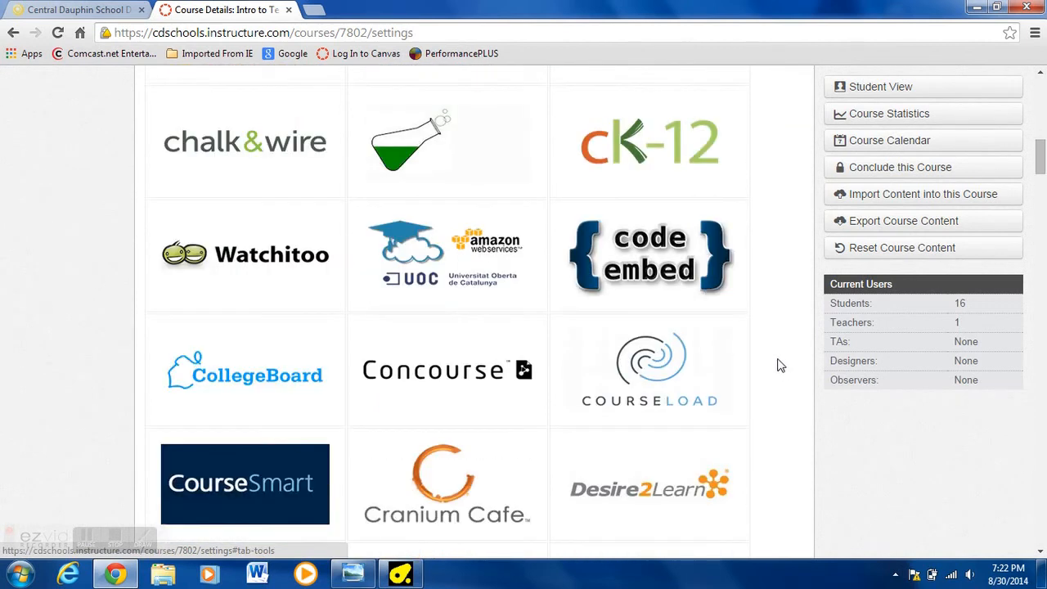
scroll(780, 366, down, 1)
scroll(781, 366, down, 1)
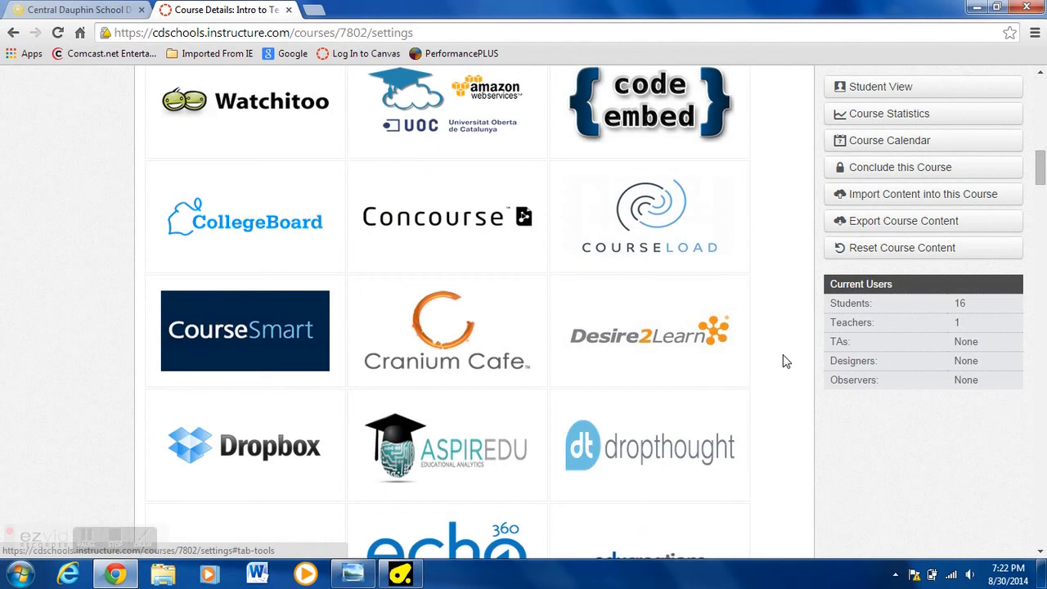
scroll(785, 362, down, 1)
scroll(785, 360, down, 8)
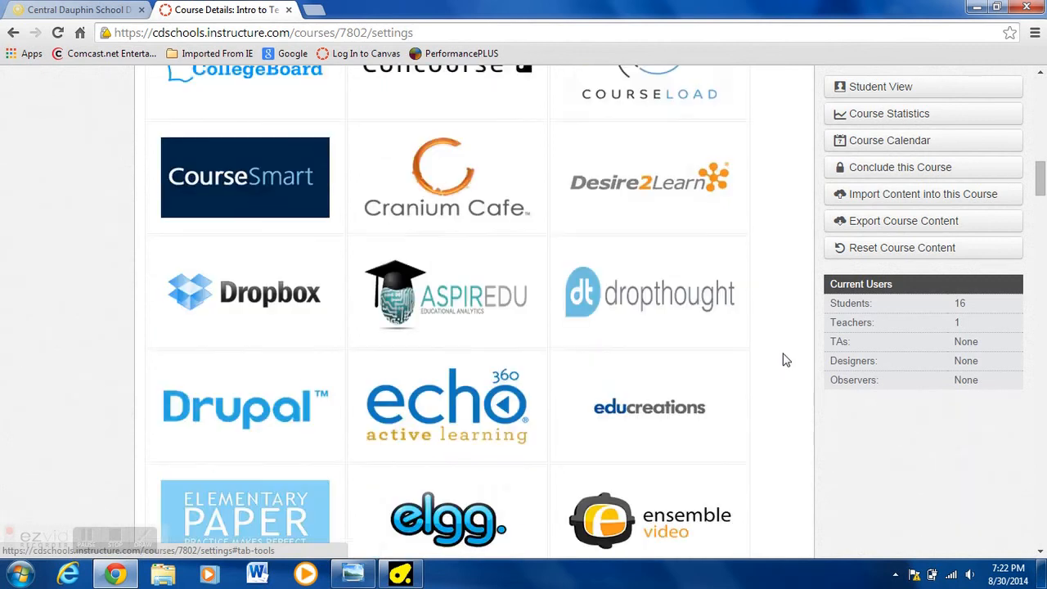
scroll(786, 360, down, 10)
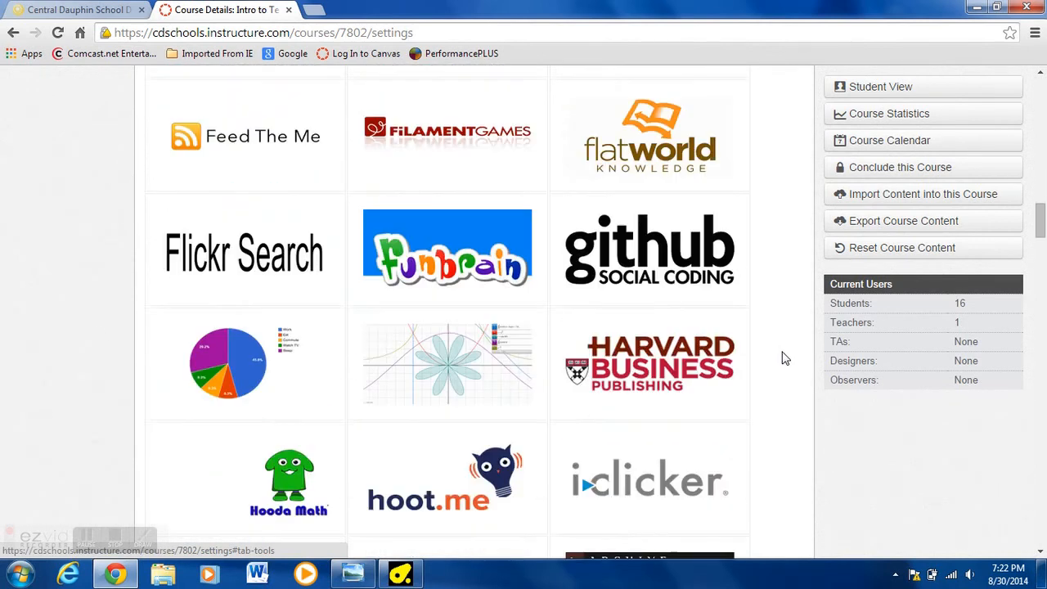
scroll(774, 354, down, 15)
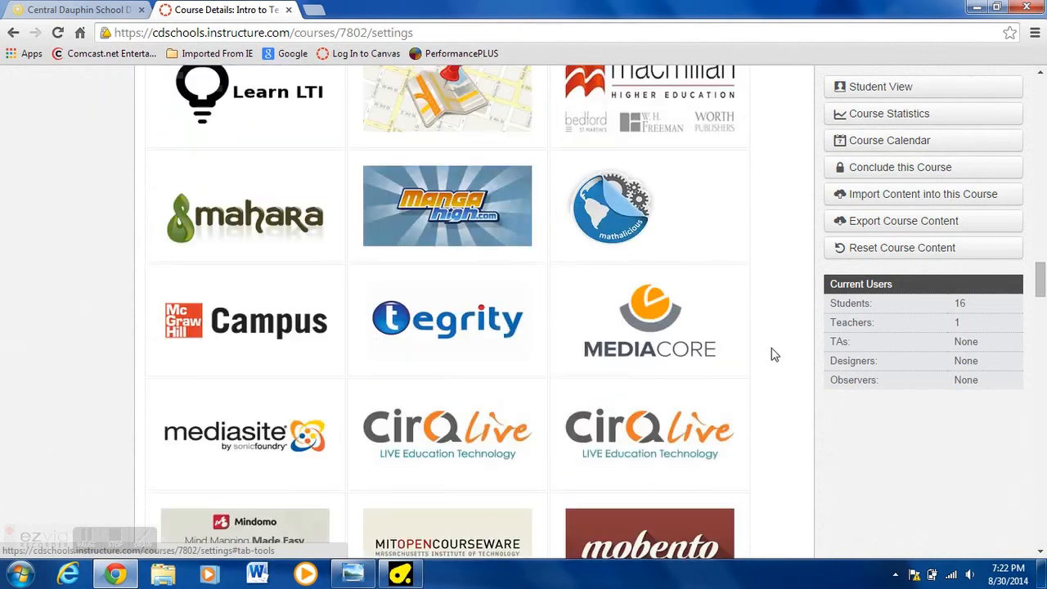
scroll(768, 354, down, 18)
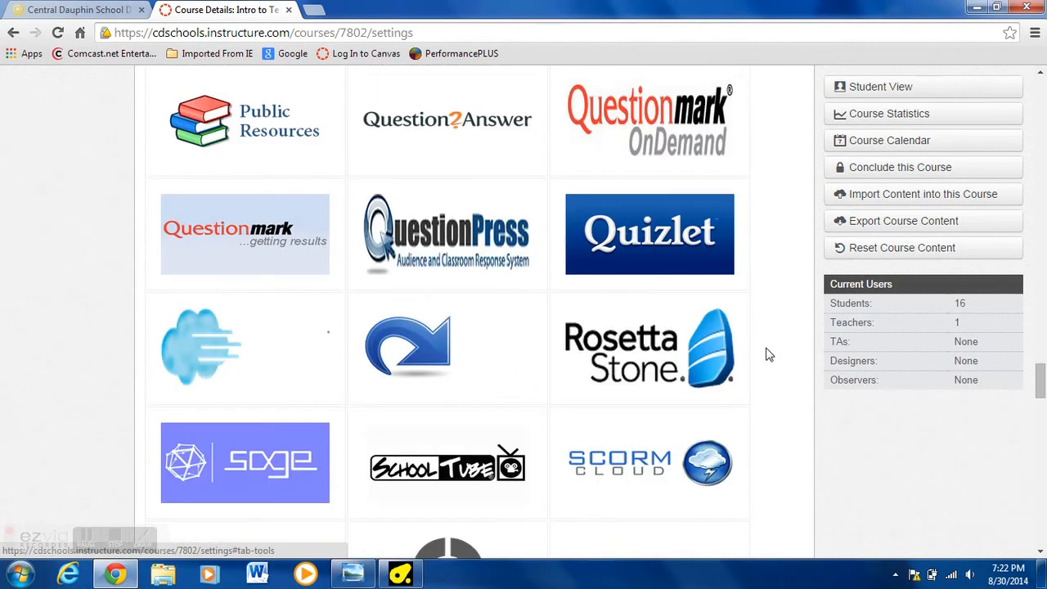
Open the YouTube app near the end of the catalogue and review its description, rating and education levels.
scroll(767, 355, down, 10)
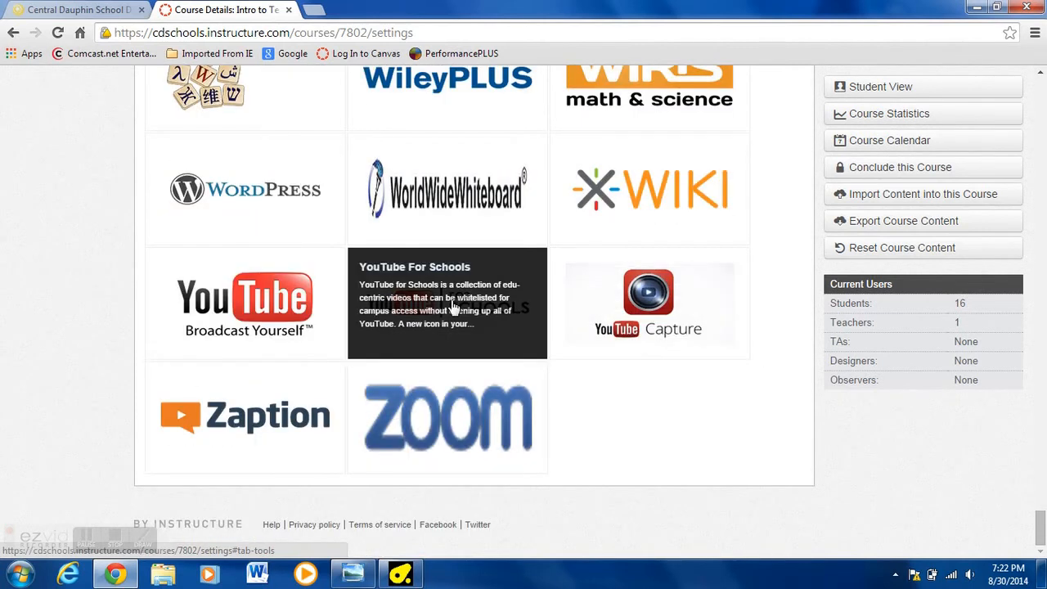
click(254, 313)
scroll(462, 344, down, 3)
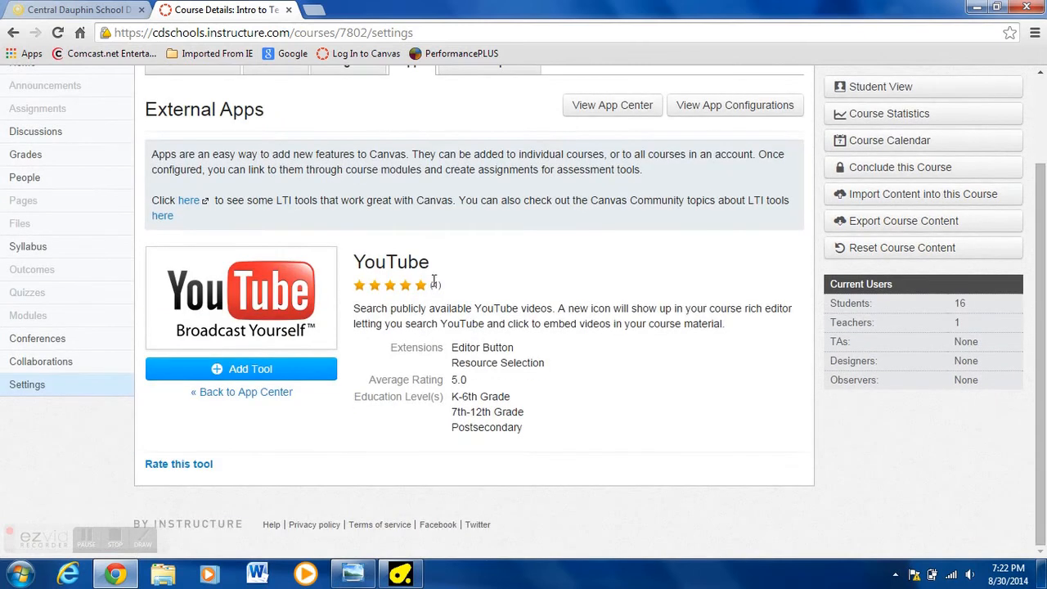
Add the YouTube tool to the course and filter the app catalogue to installed apps.
click(257, 369)
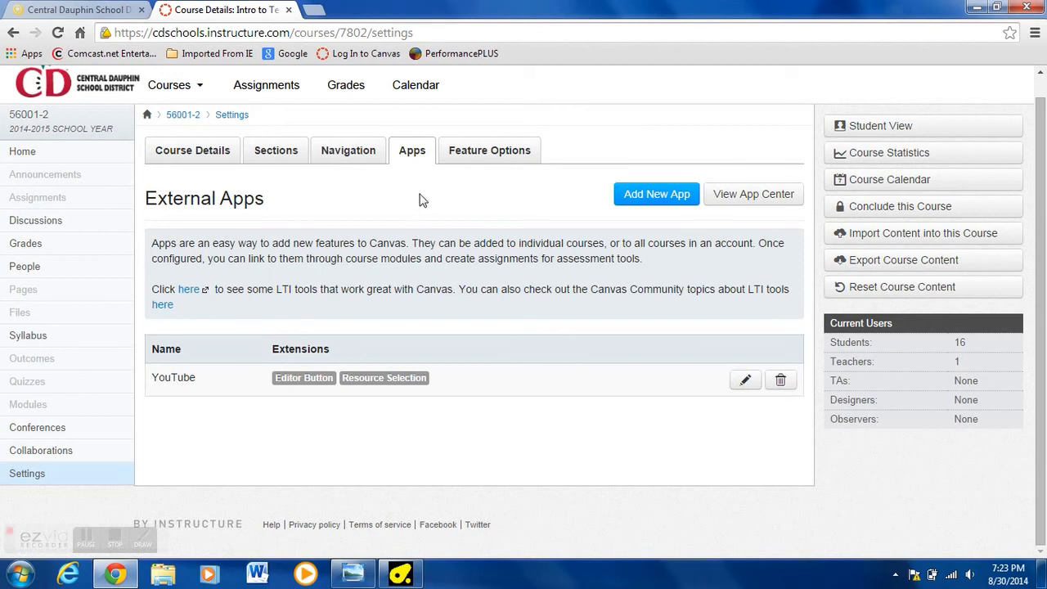
click(745, 196)
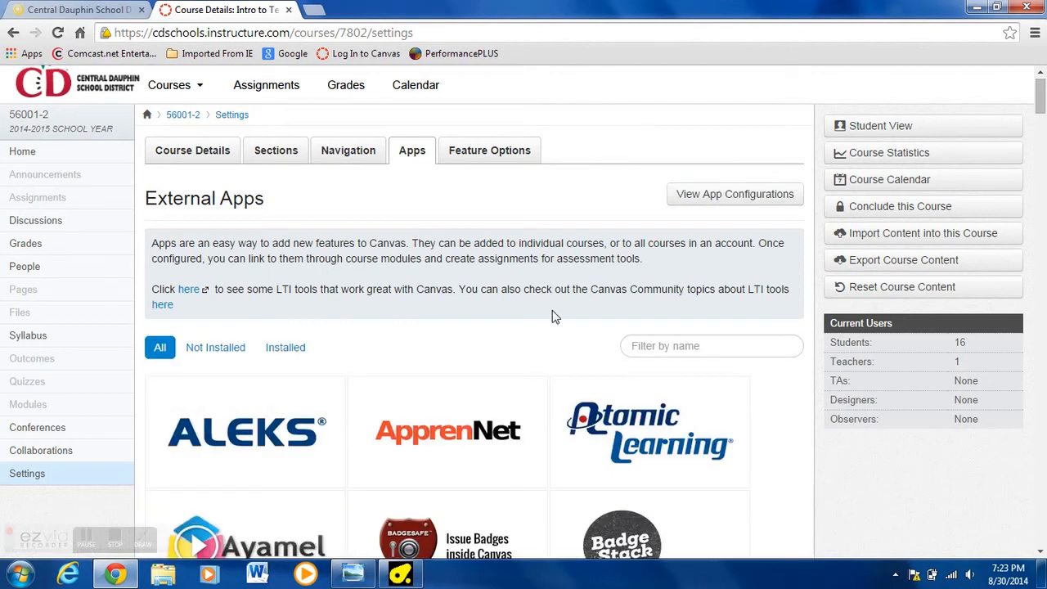
click(283, 347)
Browse the installed apps and examine the YouTube and YouTube For Schools descriptions at the end of the catalogue.
scroll(434, 344, down, 3)
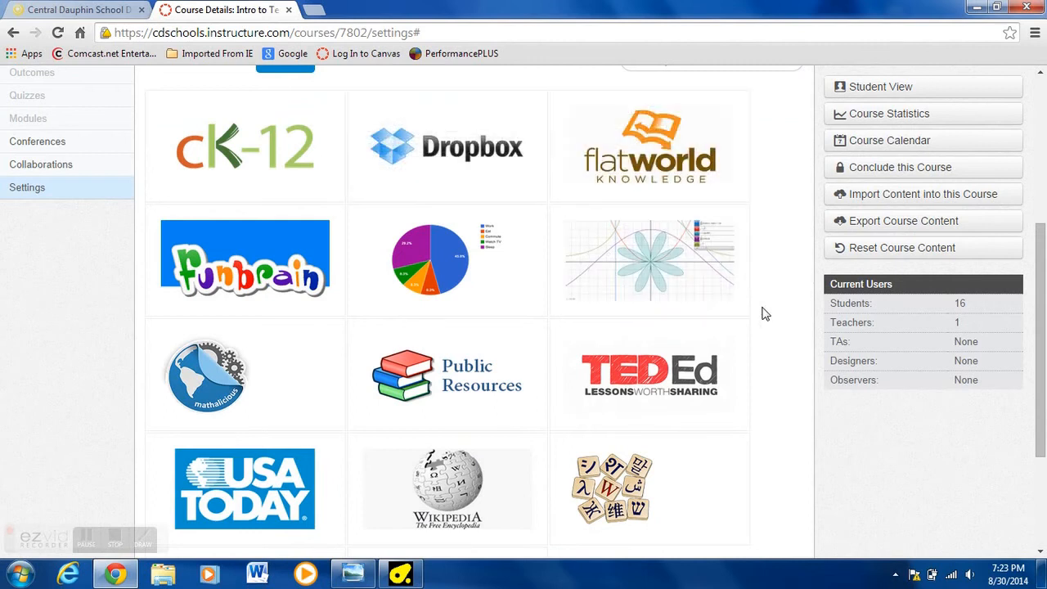
scroll(778, 304, down, 2)
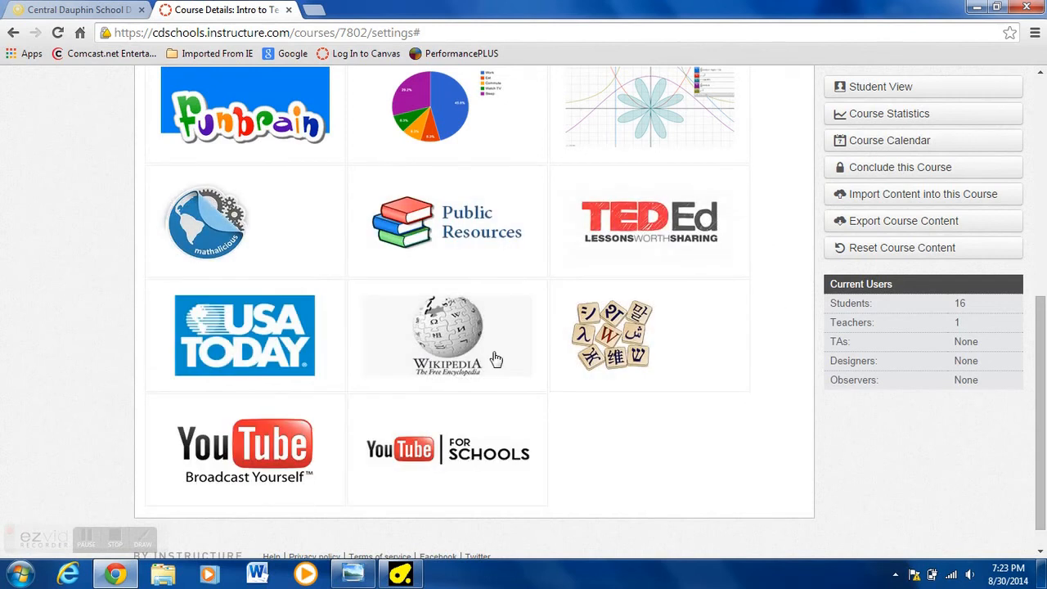
scroll(634, 398, down, 1)
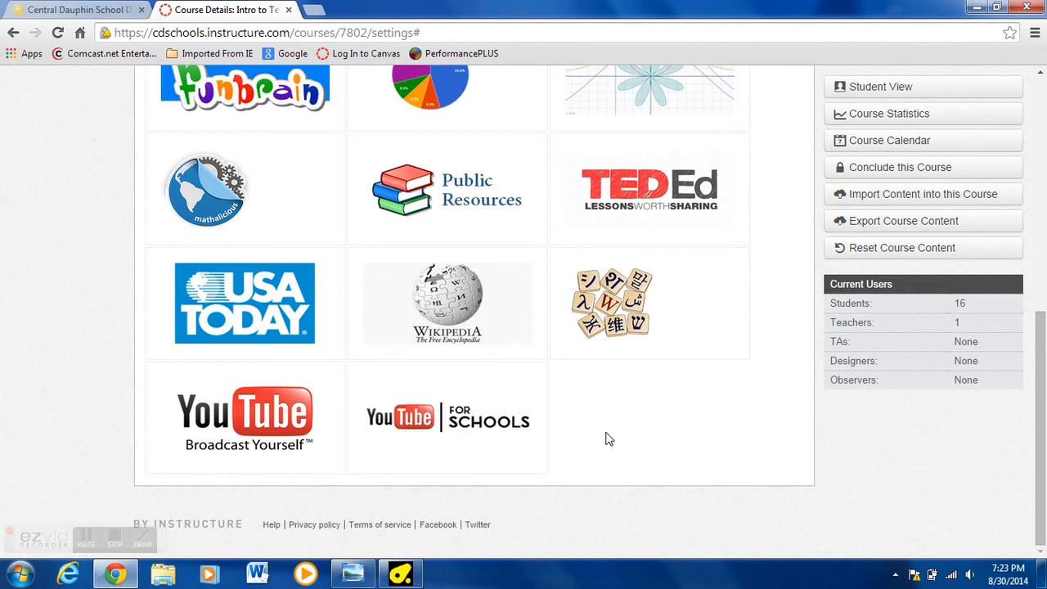
scroll(692, 431, up, 1)
scroll(697, 435, down, 1)
mouse_move(397, 409)
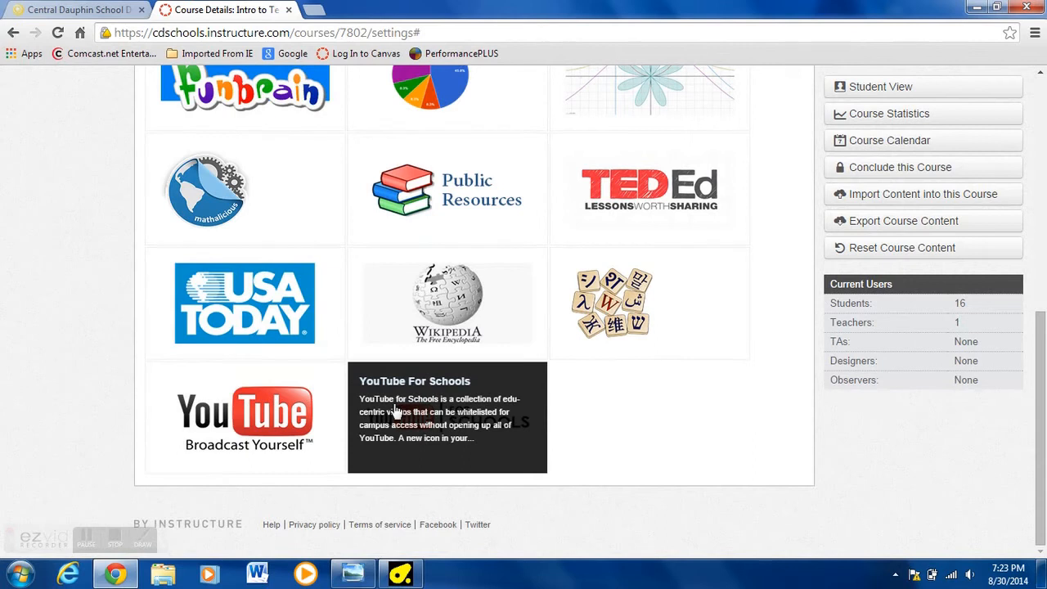
mouse_move(321, 416)
mouse_move(483, 434)
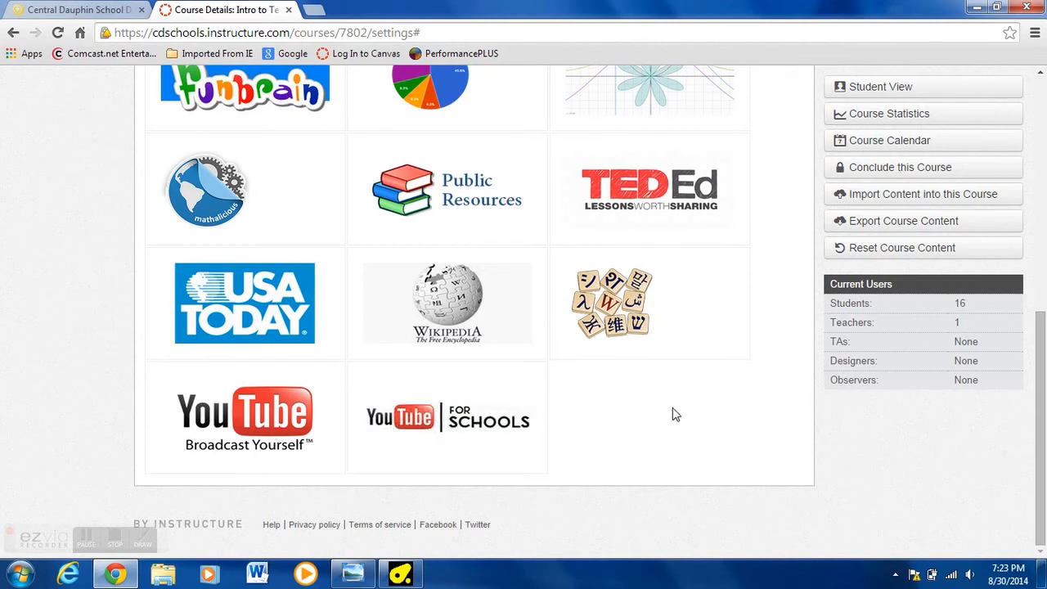
scroll(791, 422, up, 4)
scroll(792, 423, up, 3)
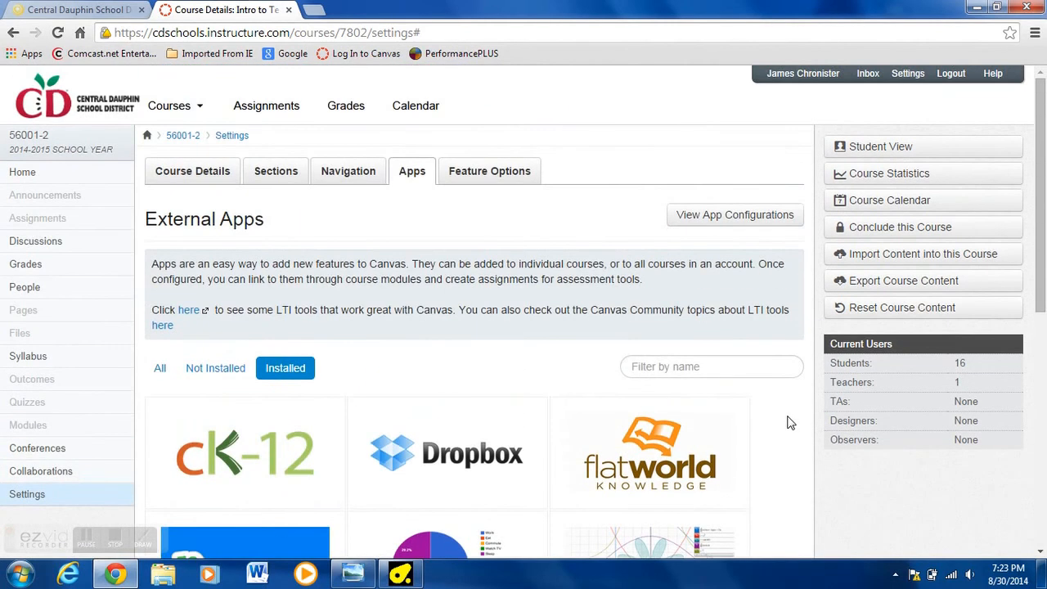
Review the course's feature options and return to the course details.
click(473, 175)
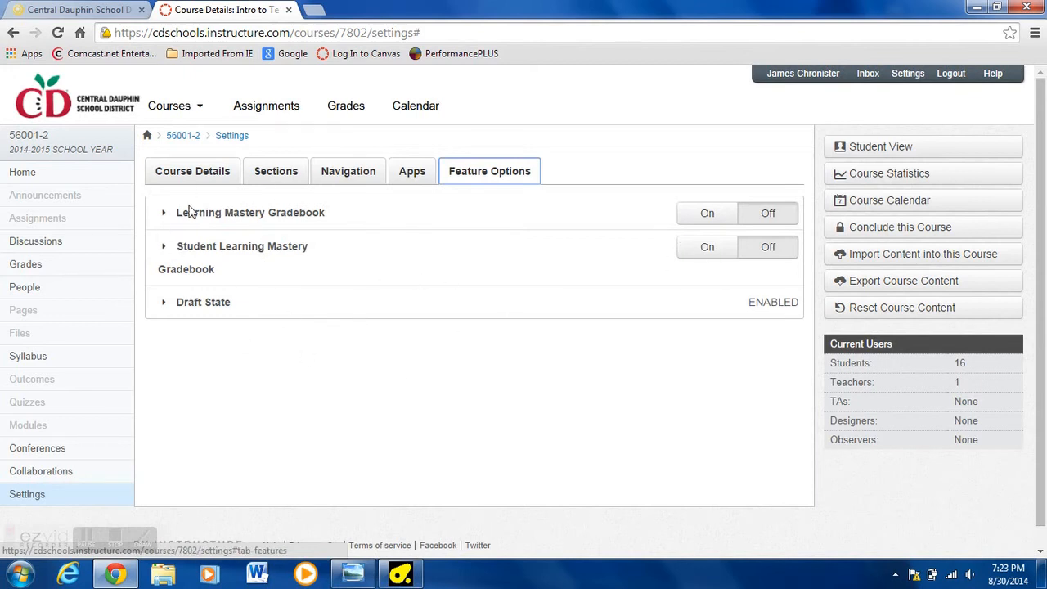
click(197, 174)
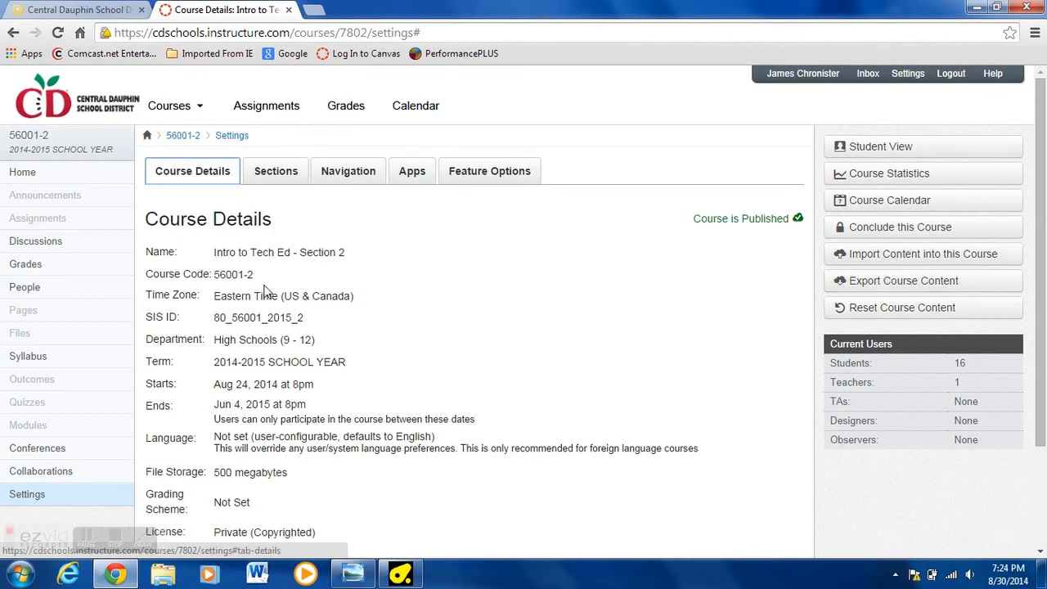
Open the blank editor for a new course page, examine its formatting and editing options, and leave without saving.
click(38, 316)
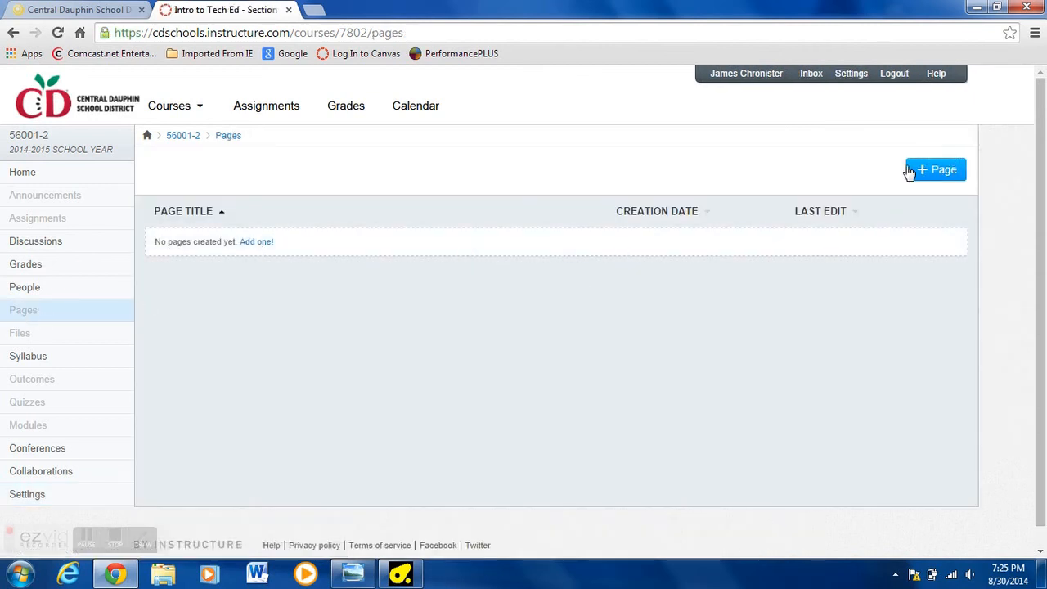
click(938, 175)
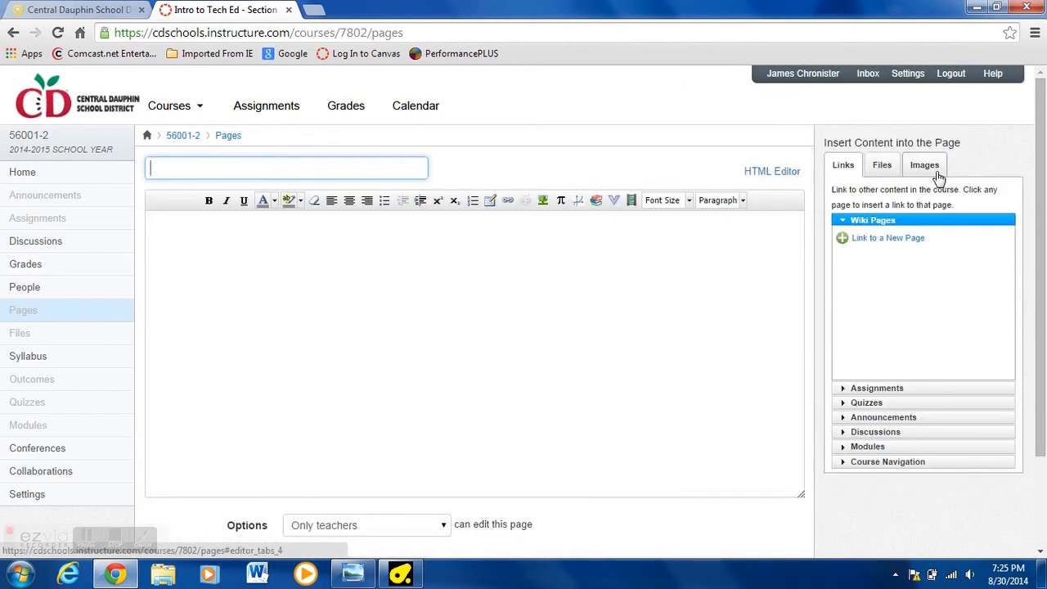
click(208, 232)
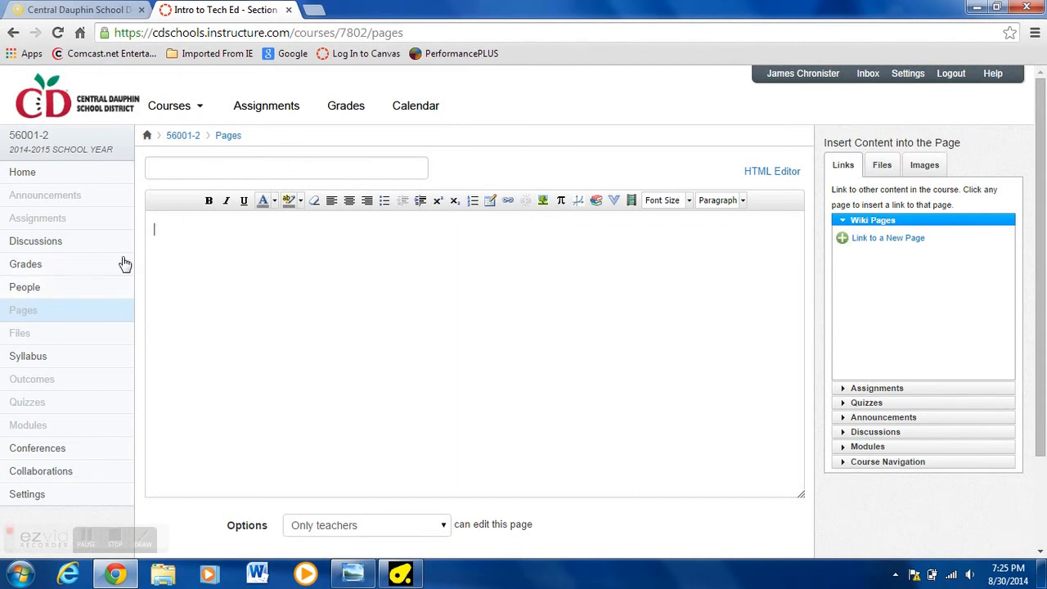
scroll(735, 352, down, 2)
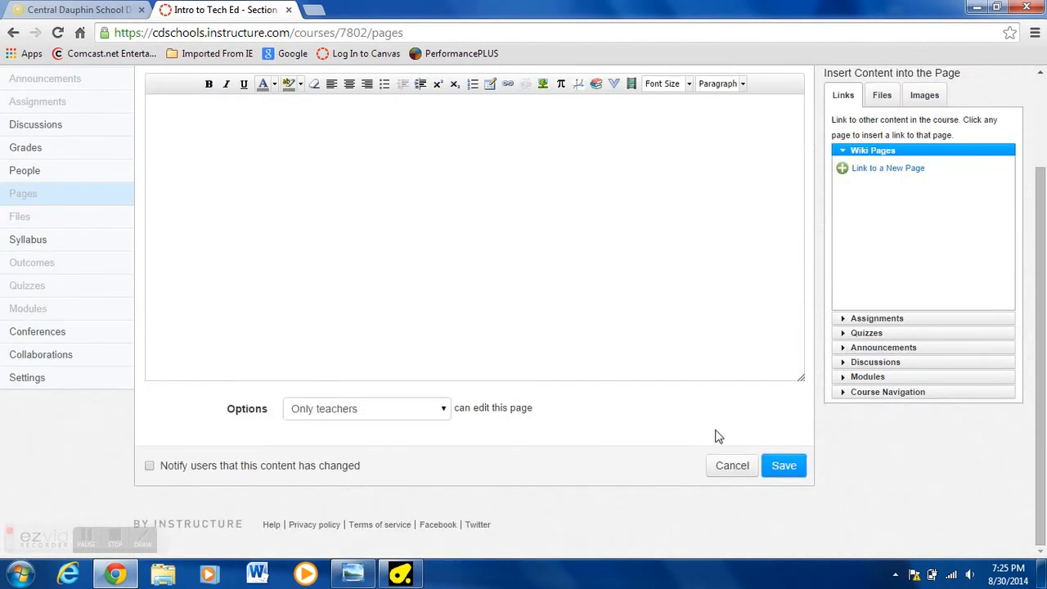
click(723, 465)
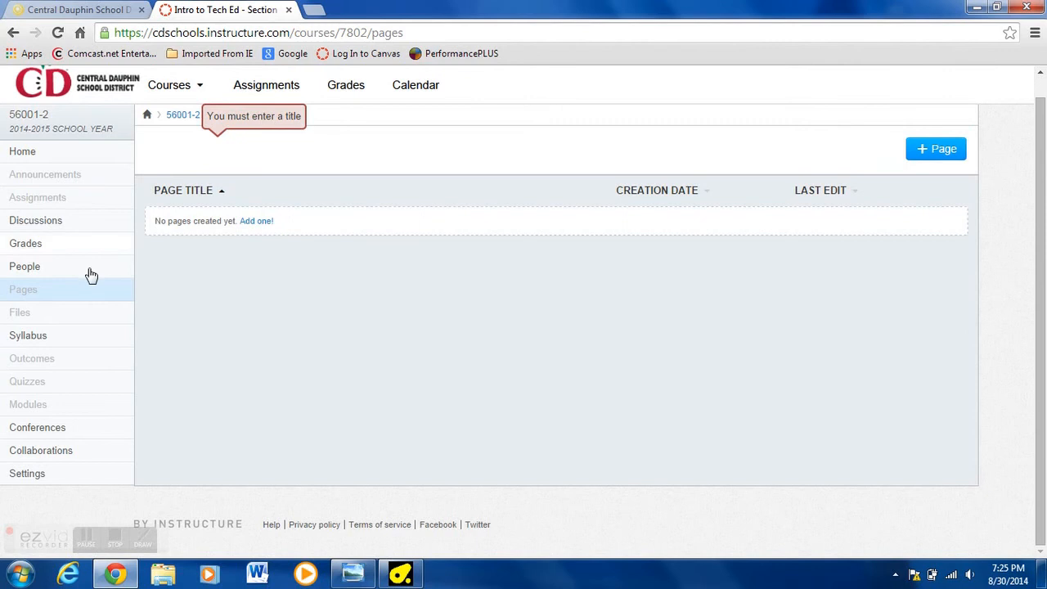
Return to the course home page, and open the content import page through the course settings.
click(182, 115)
mouse_move(172, 106)
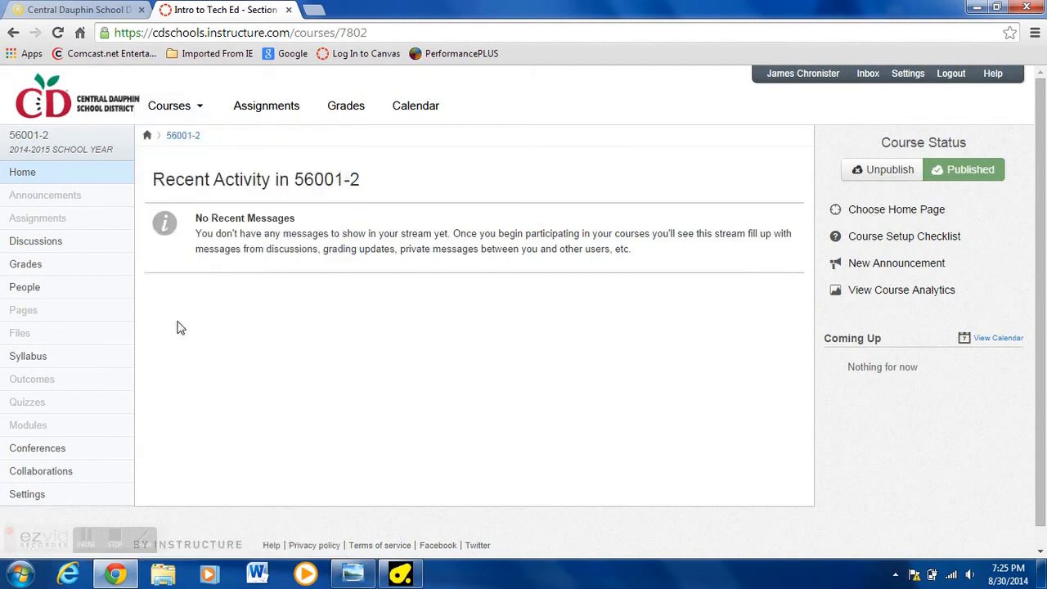
click(33, 495)
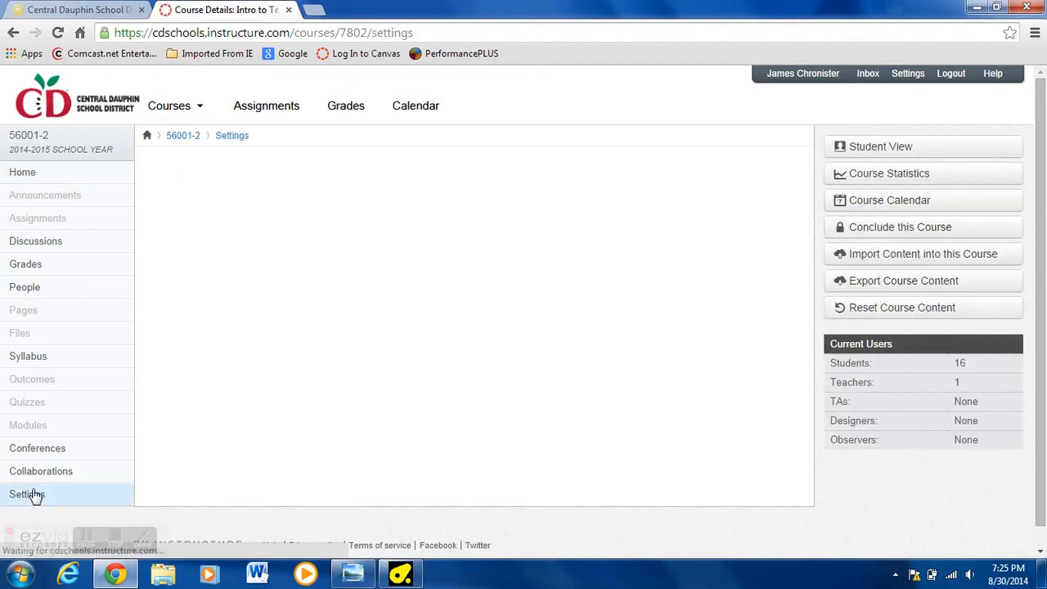
click(917, 255)
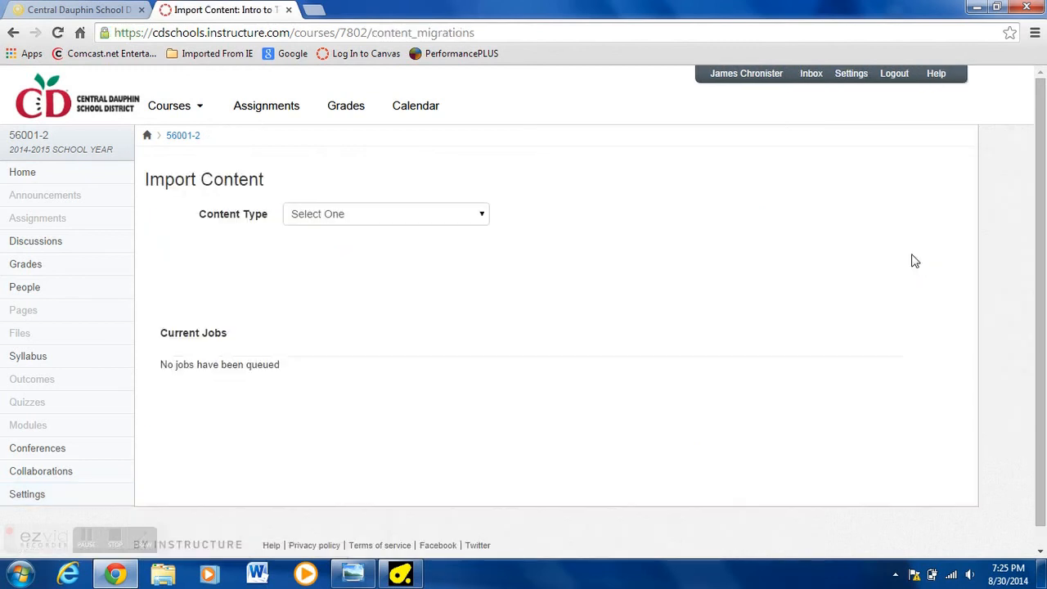
Start a Copy a Canvas Course import from Intro to Tech Ed - Section 1, limited to specific content.
click(482, 216)
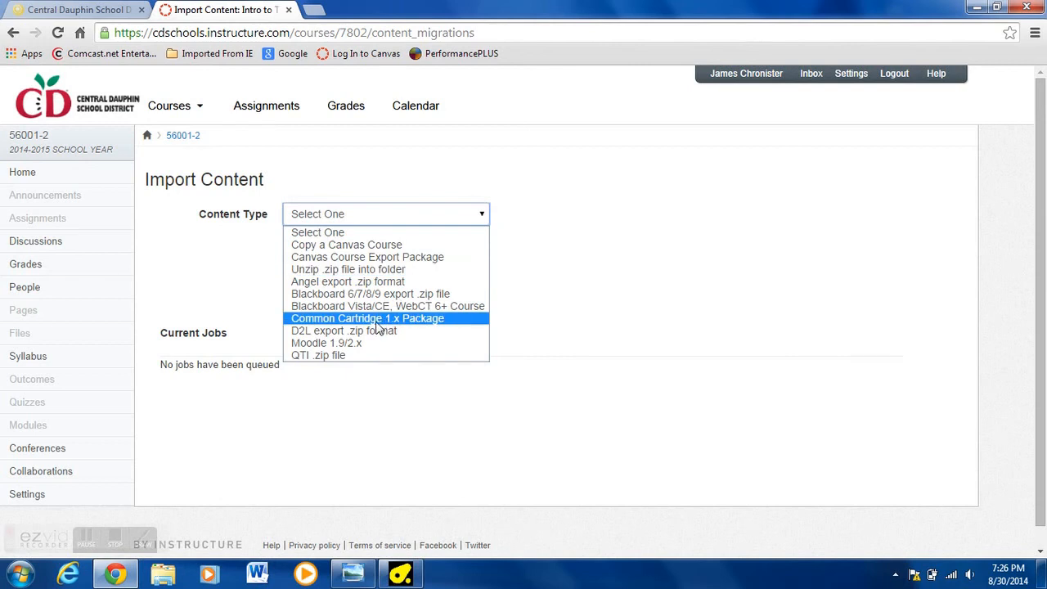
click(361, 248)
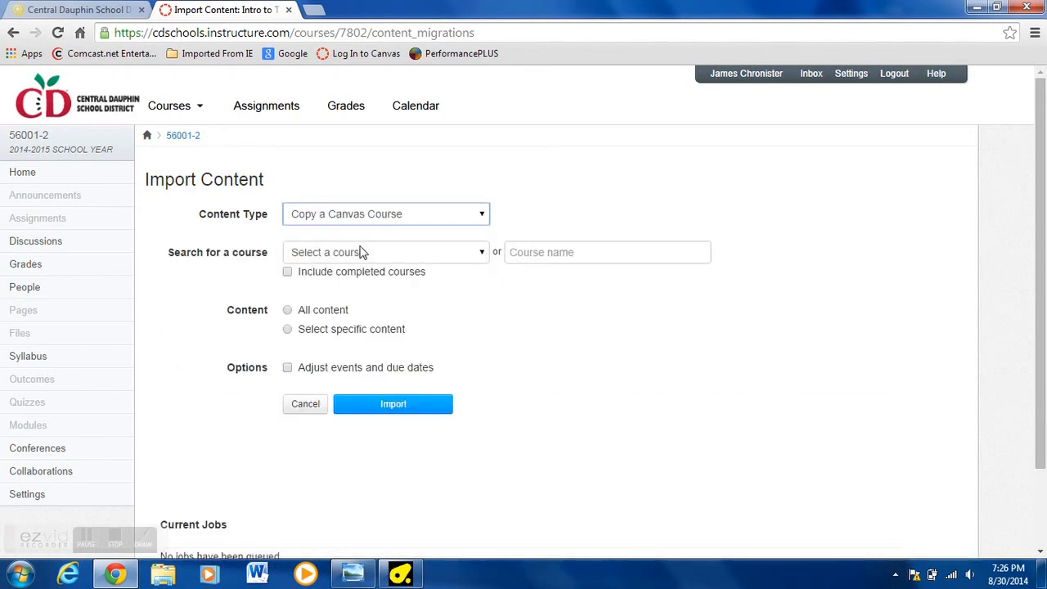
click(483, 252)
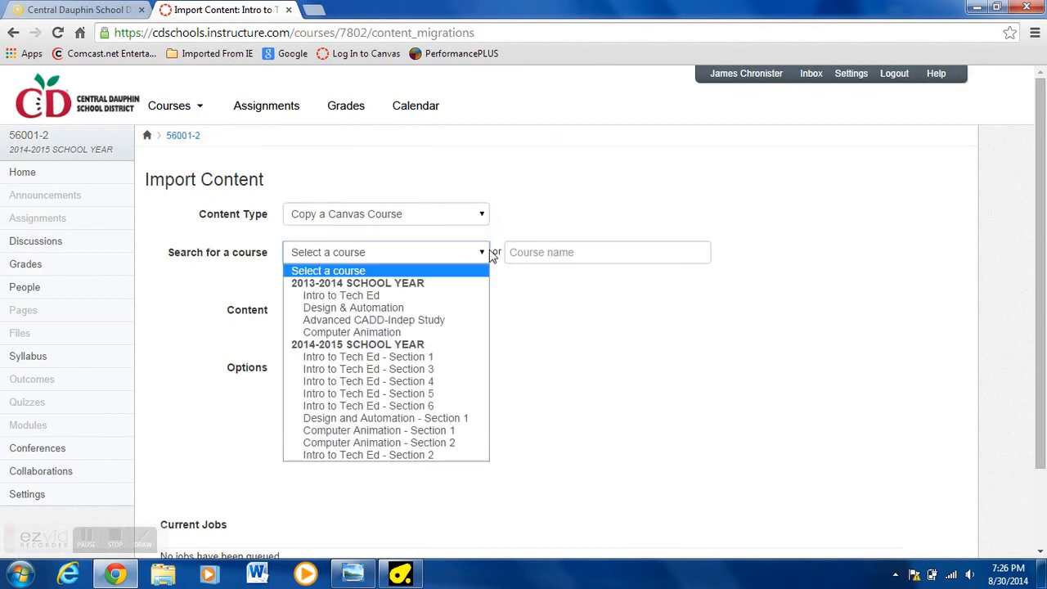
click(398, 363)
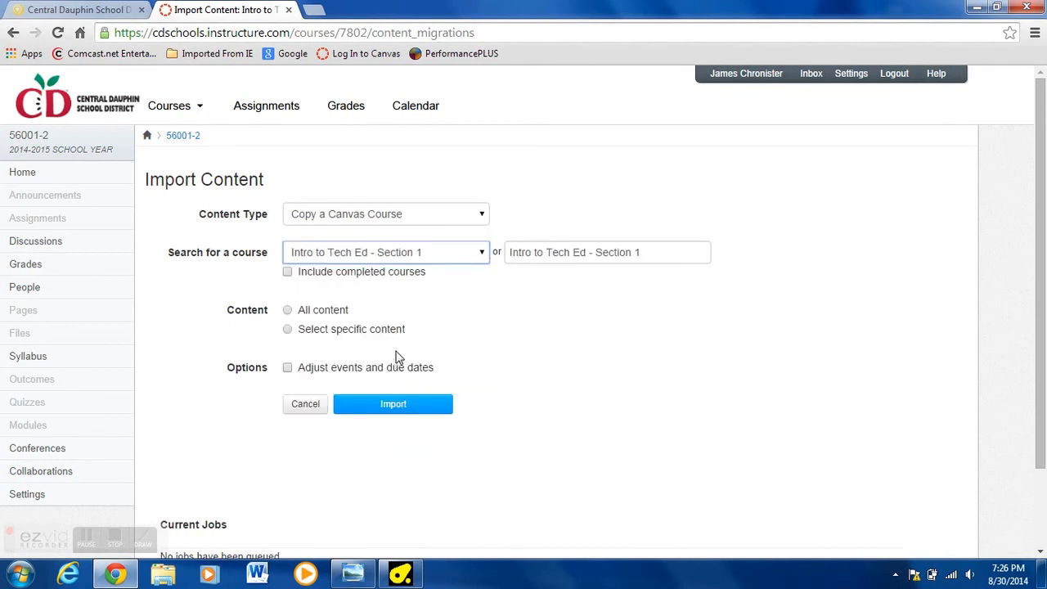
click(288, 330)
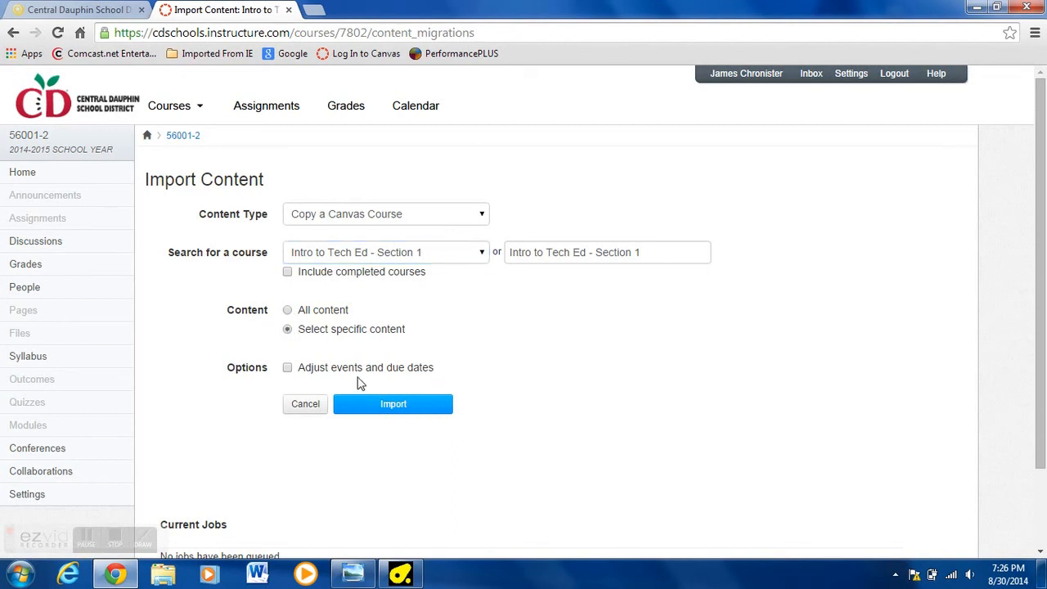
click(393, 403)
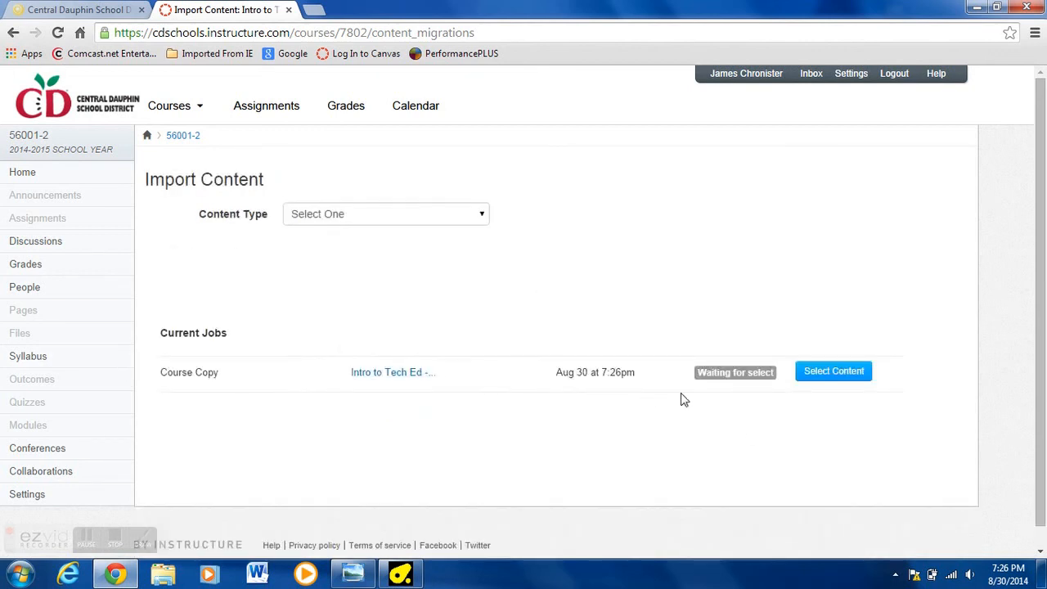
Choose Syllabus Body and the Front Page wiki page as the content to import, and submit the selection.
click(819, 375)
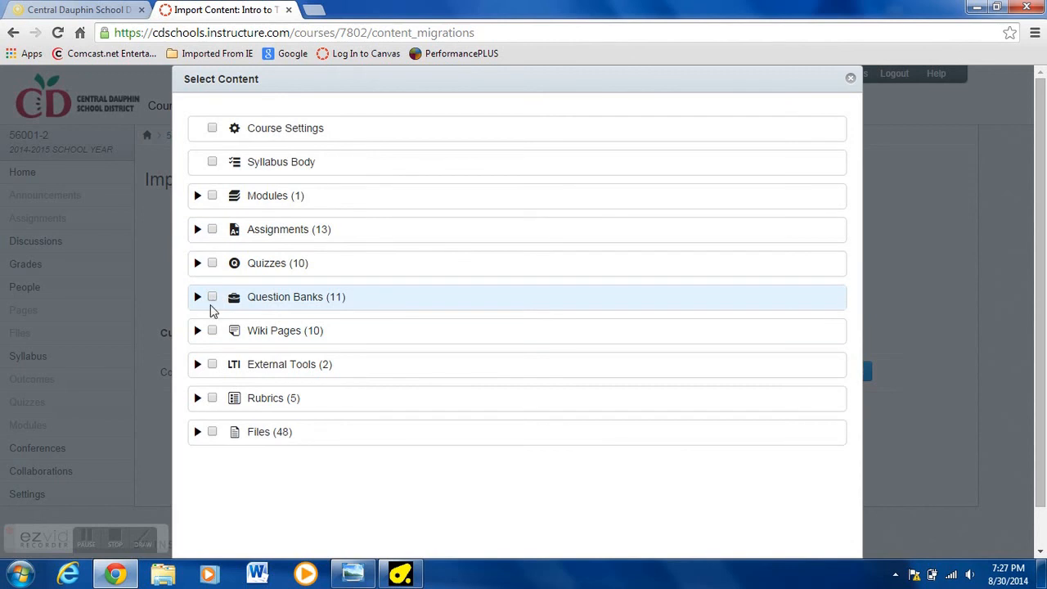
click(212, 163)
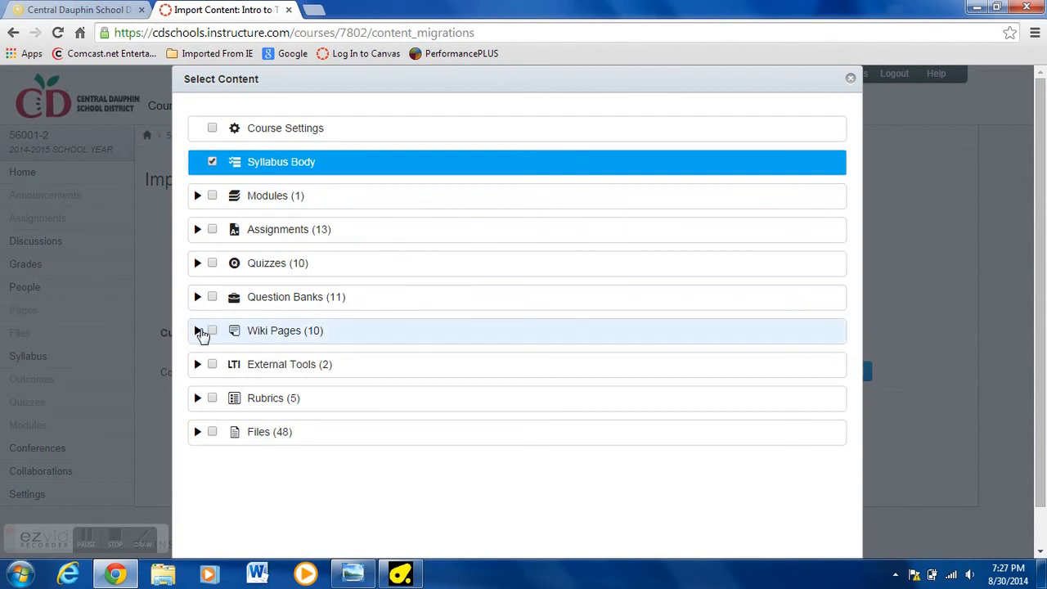
click(197, 332)
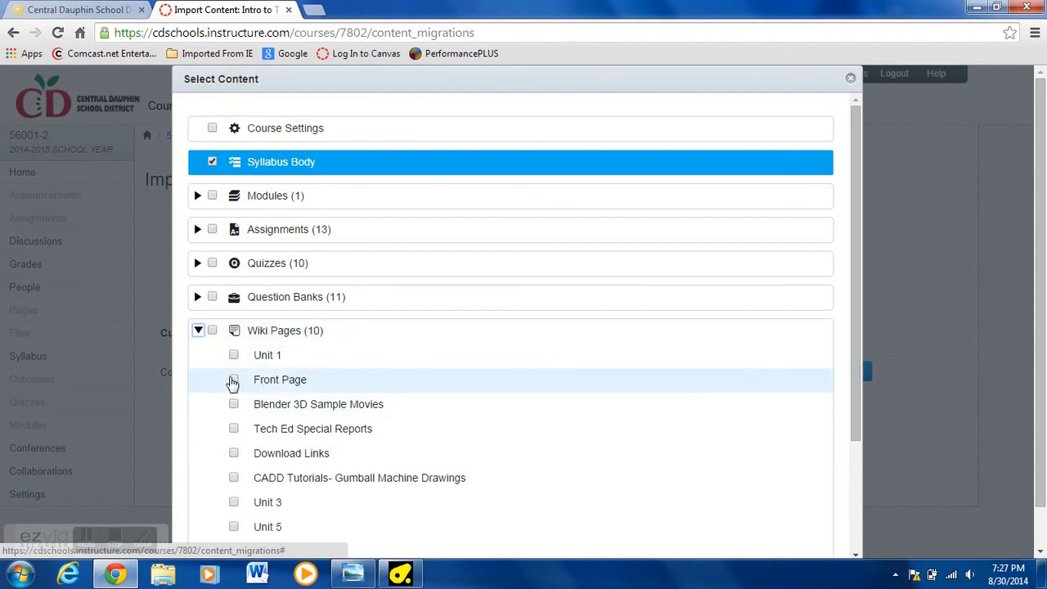
click(233, 379)
scroll(490, 346, down, 3)
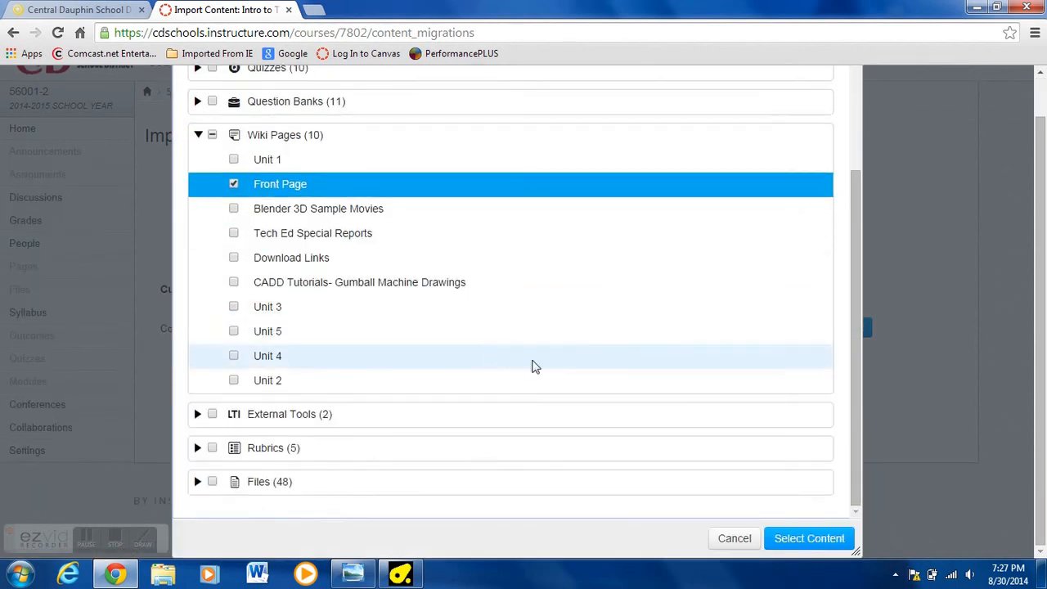
click(799, 541)
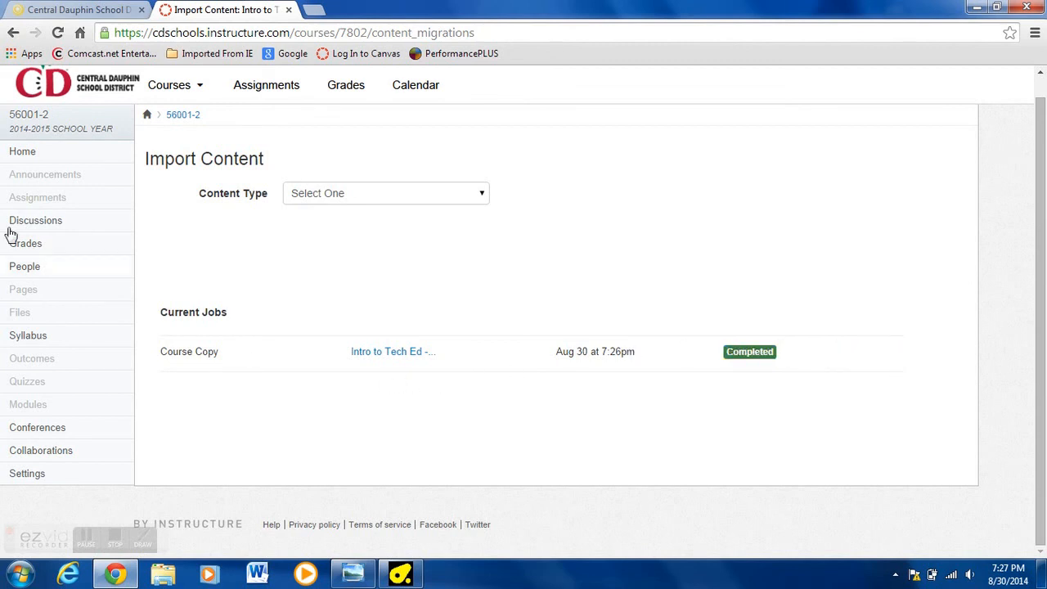
Review the imported syllabus and front page in the course, and follow the front page's Unit 1 link.
click(31, 342)
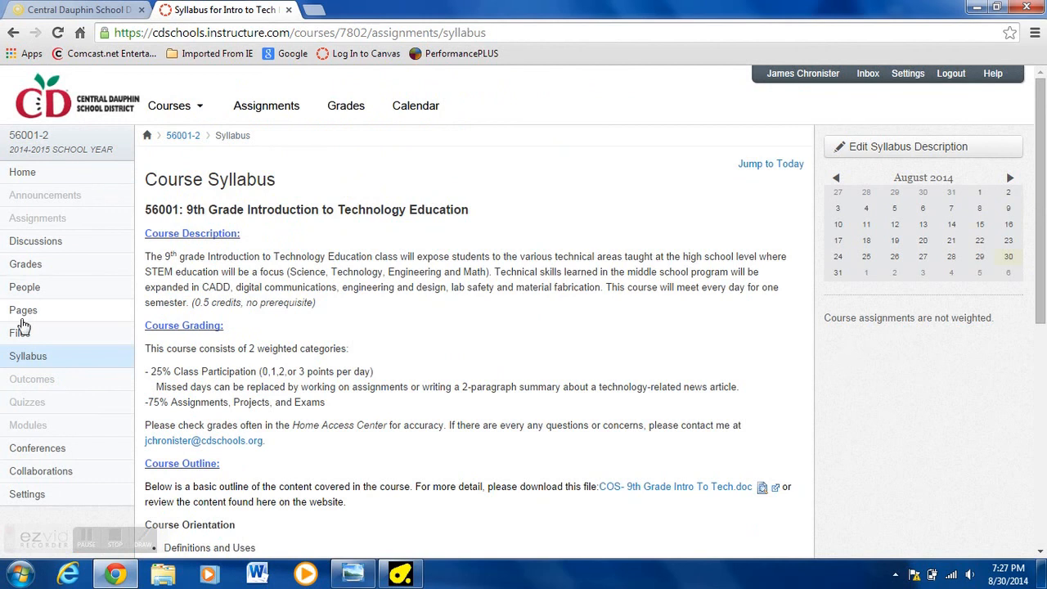
click(23, 316)
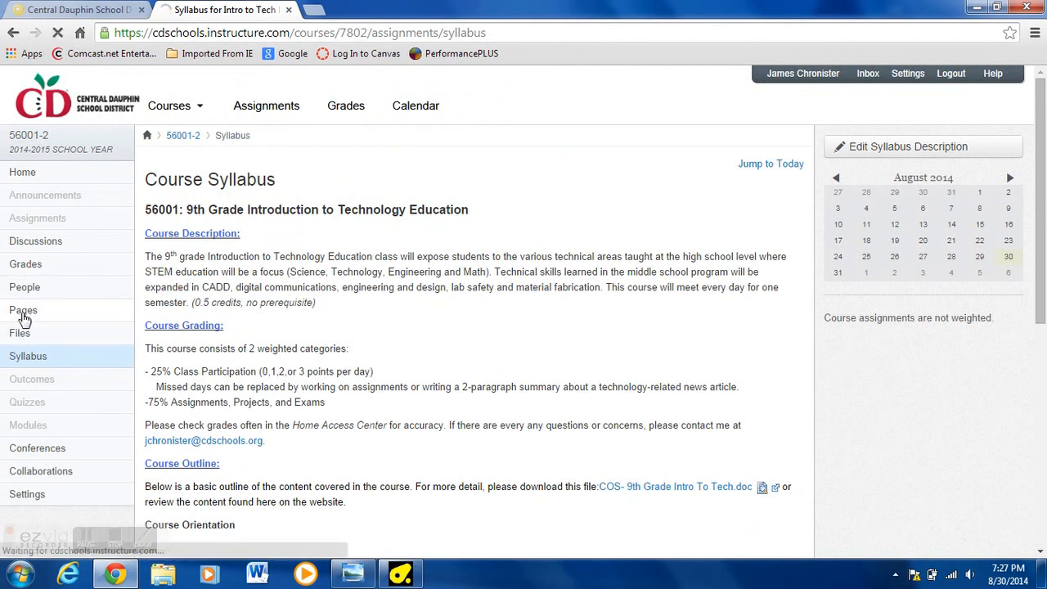
right_click(295, 324)
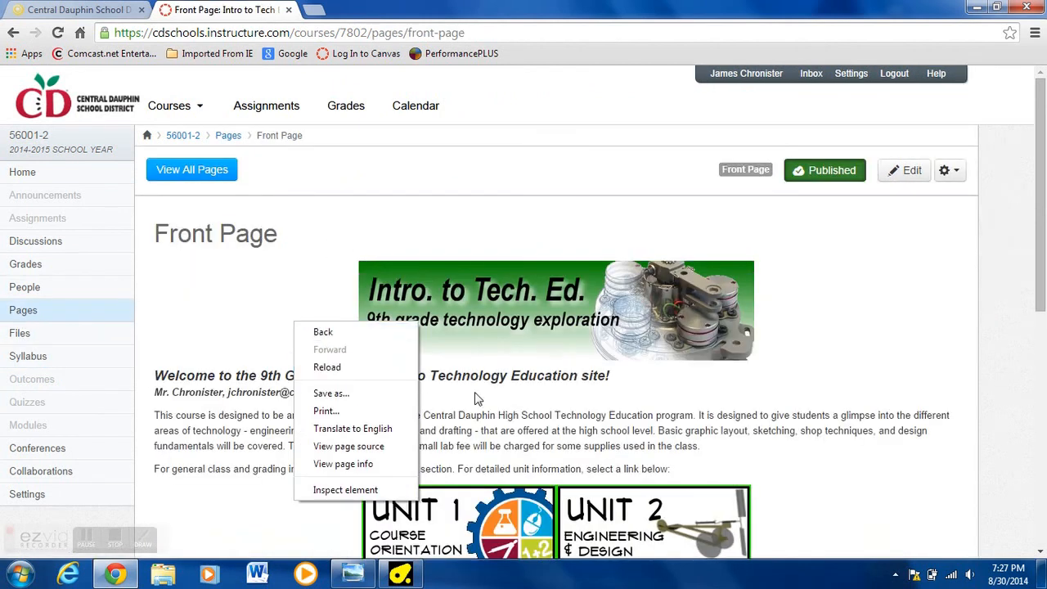
scroll(875, 327, down, 3)
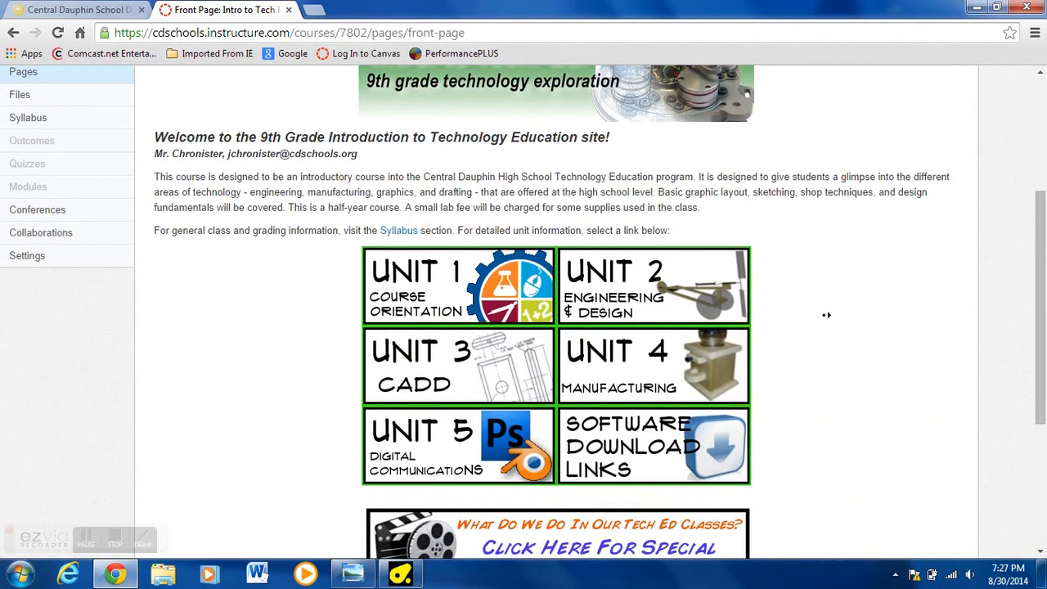
scroll(867, 321, down, 1)
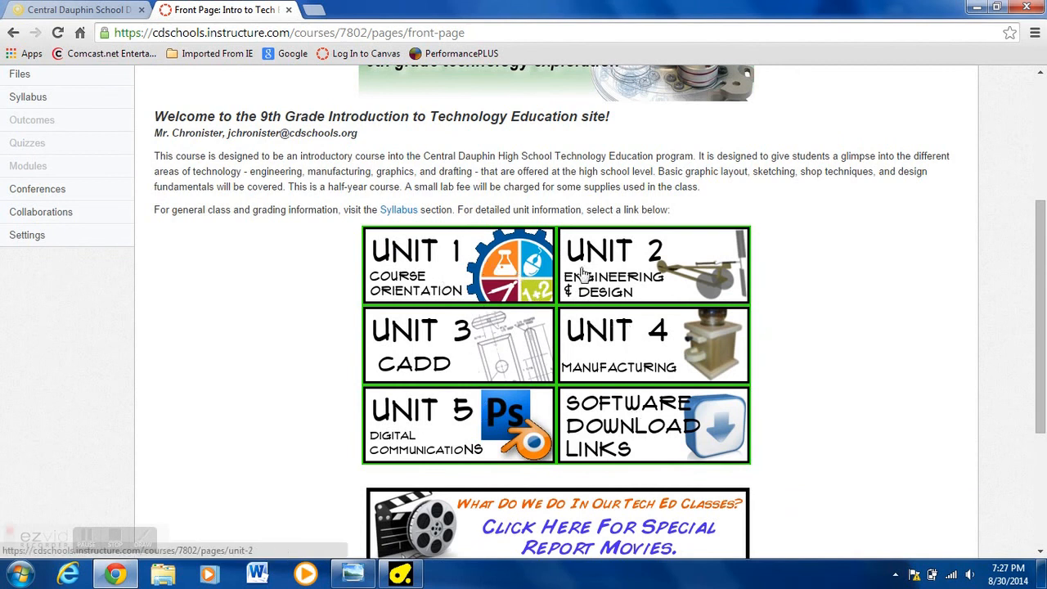
click(441, 264)
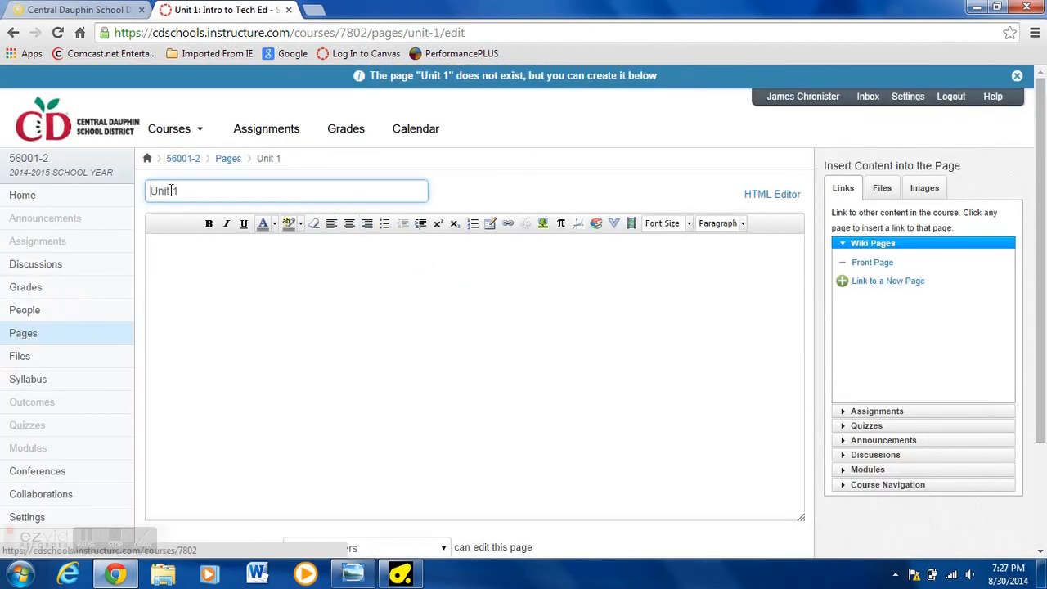
Examine the blank Unit 1 page editor and its options, and cancel without creating the page.
click(184, 252)
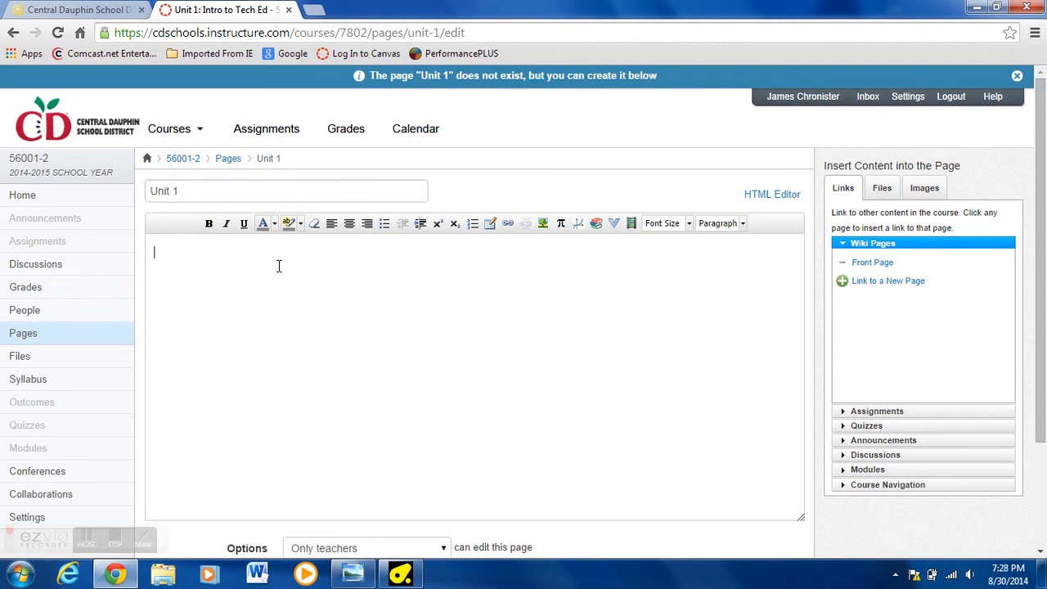
scroll(379, 343, down, 3)
scroll(381, 339, up, 3)
scroll(630, 336, down, 3)
click(731, 466)
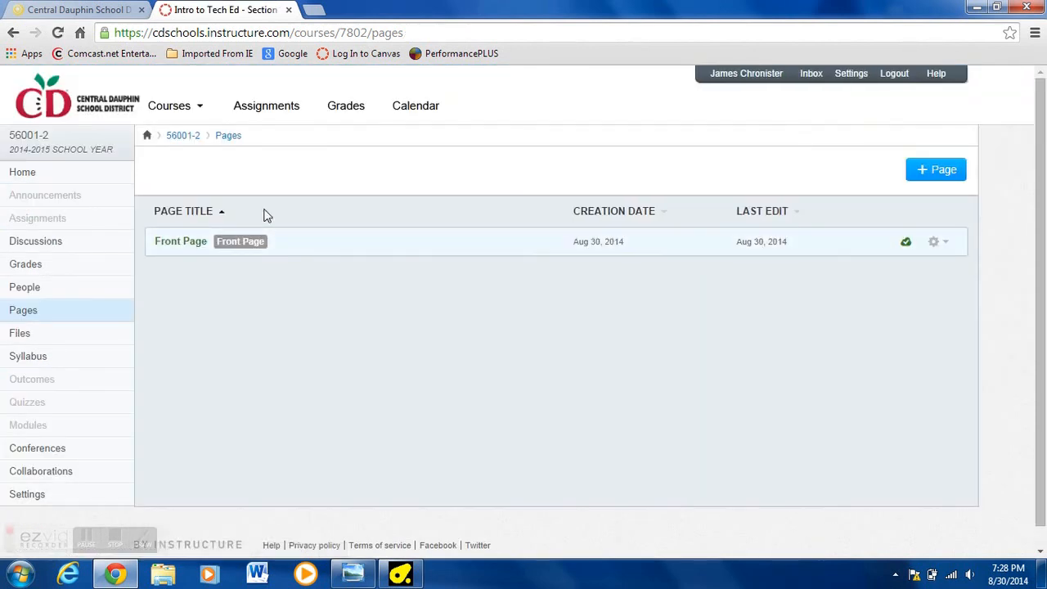
Set the course home page of Intro to Tech Ed - Section 2 to Pages Front Page and save the choice.
click(25, 176)
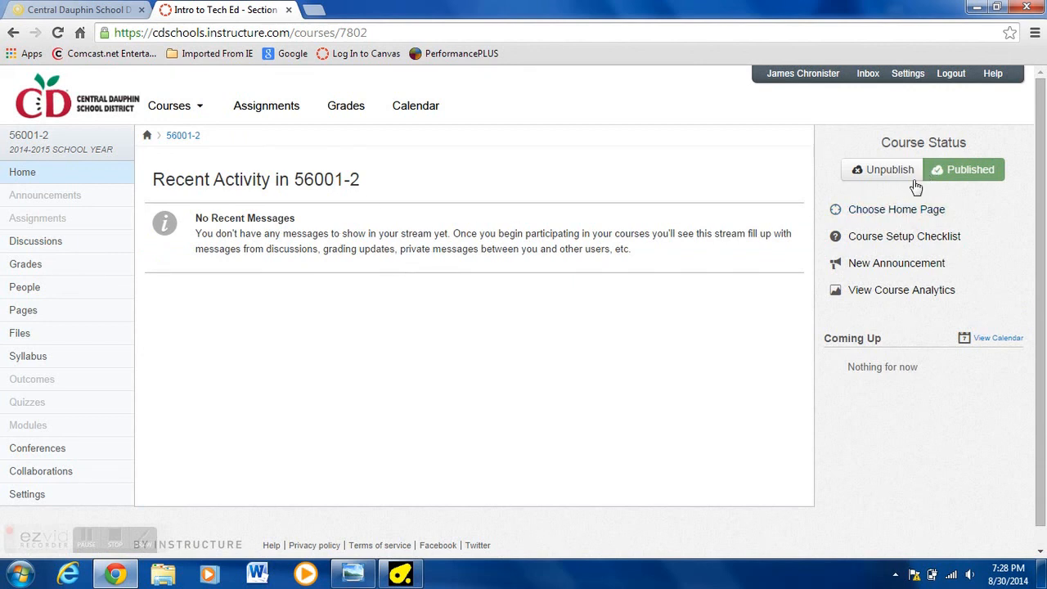
click(879, 210)
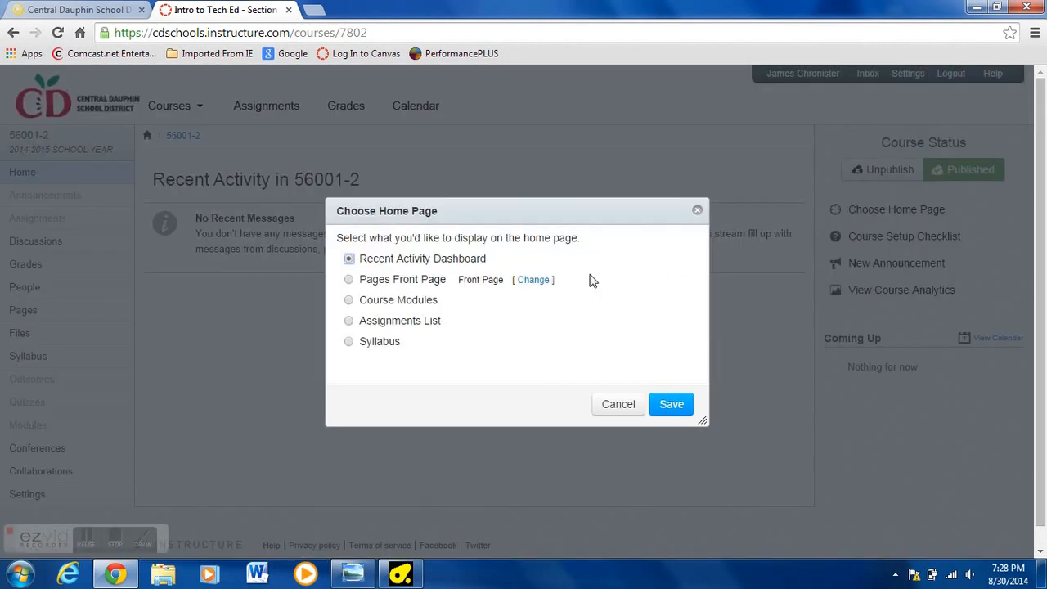
click(351, 281)
click(670, 405)
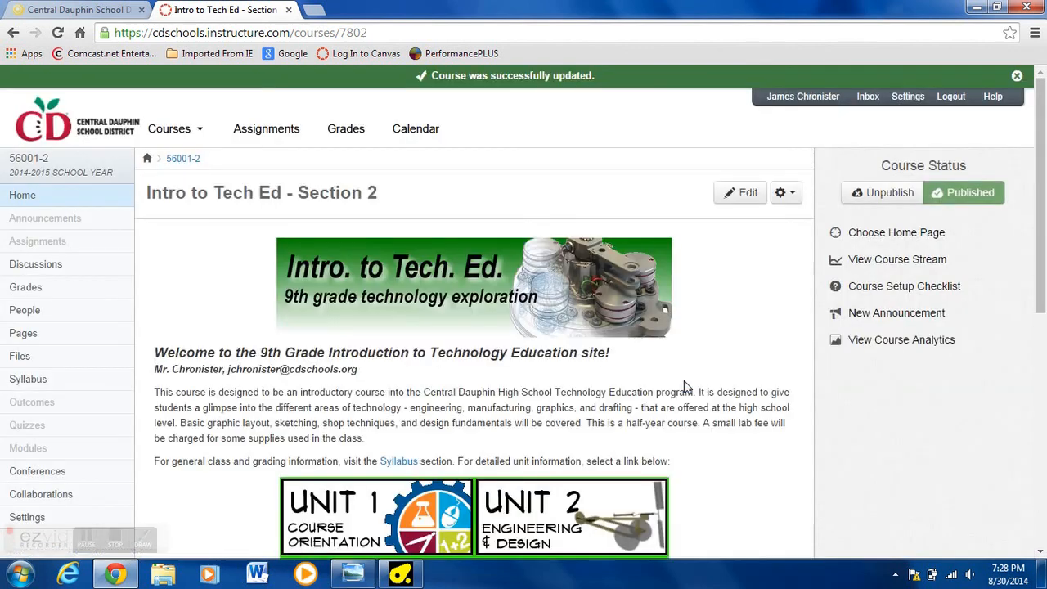
Visit the Discussions page, return to the course home page, and look through its banner, unit links and video links.
click(40, 264)
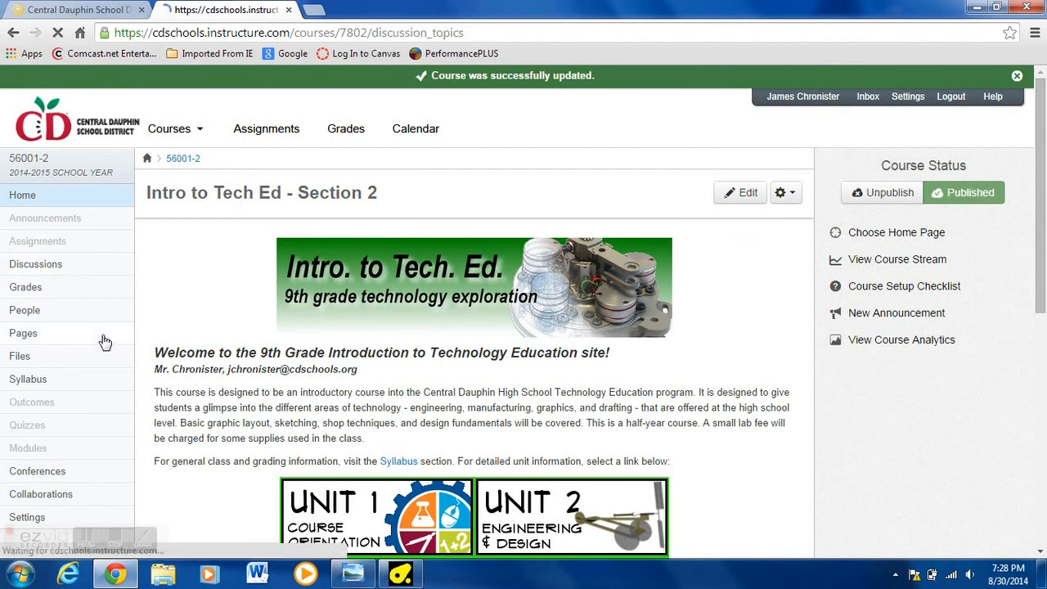
click(29, 174)
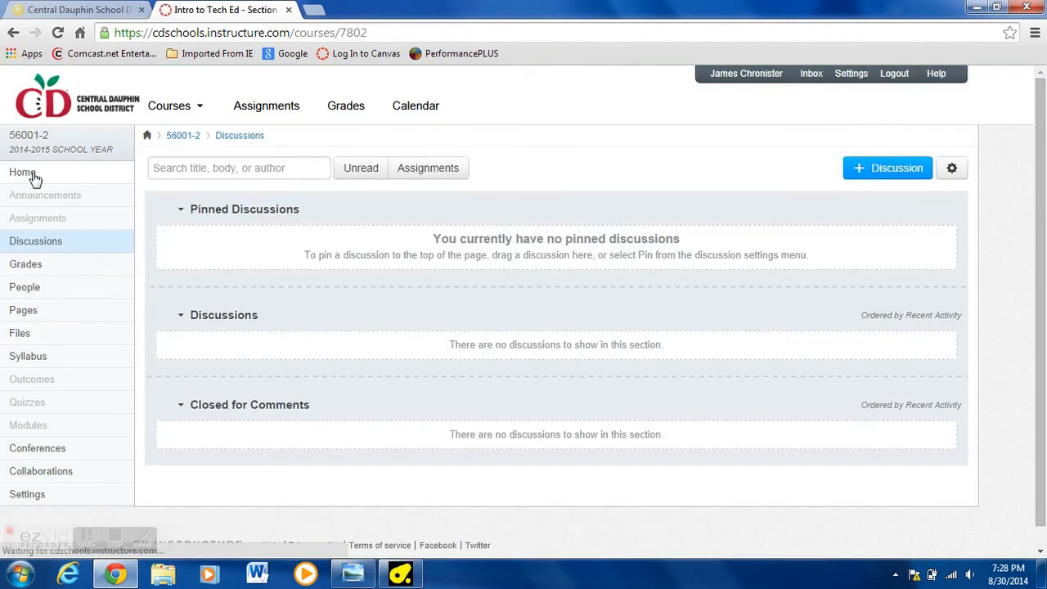
scroll(770, 364, down, 6)
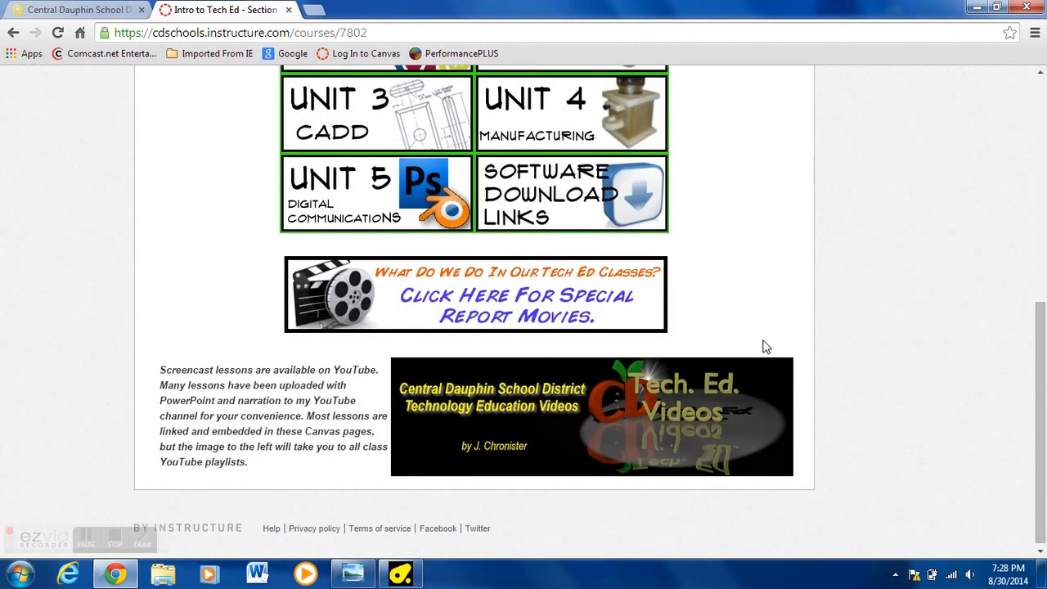
scroll(767, 347, up, 6)
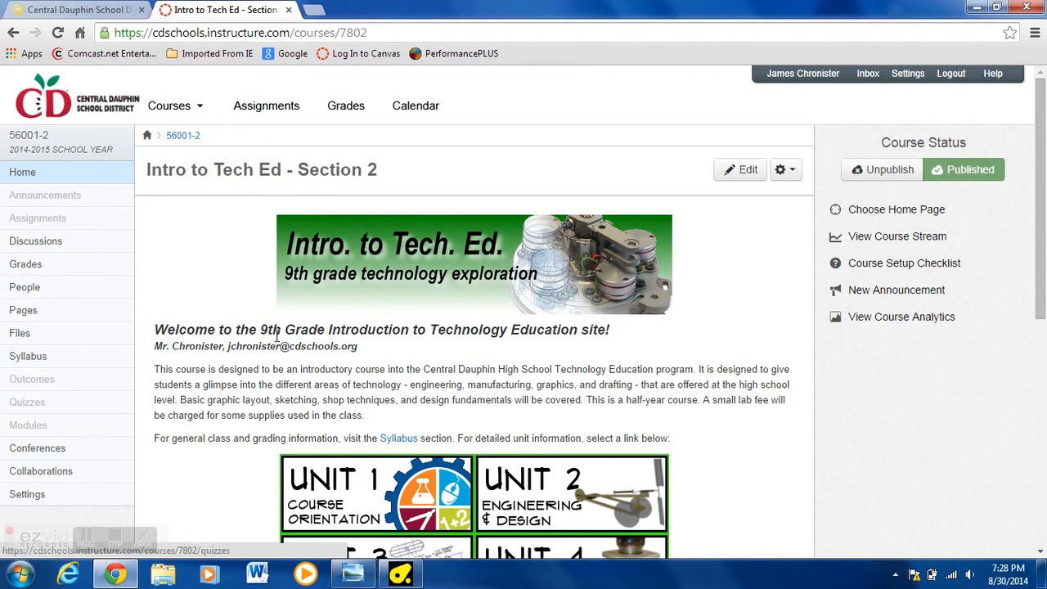
scroll(639, 249, down, 2)
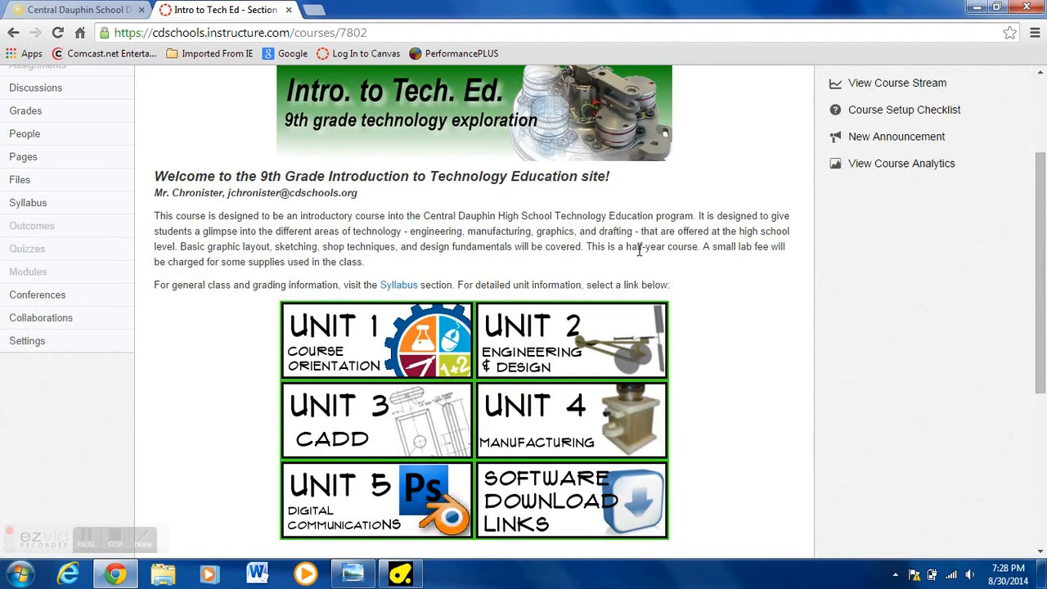
scroll(210, 300, down, 4)
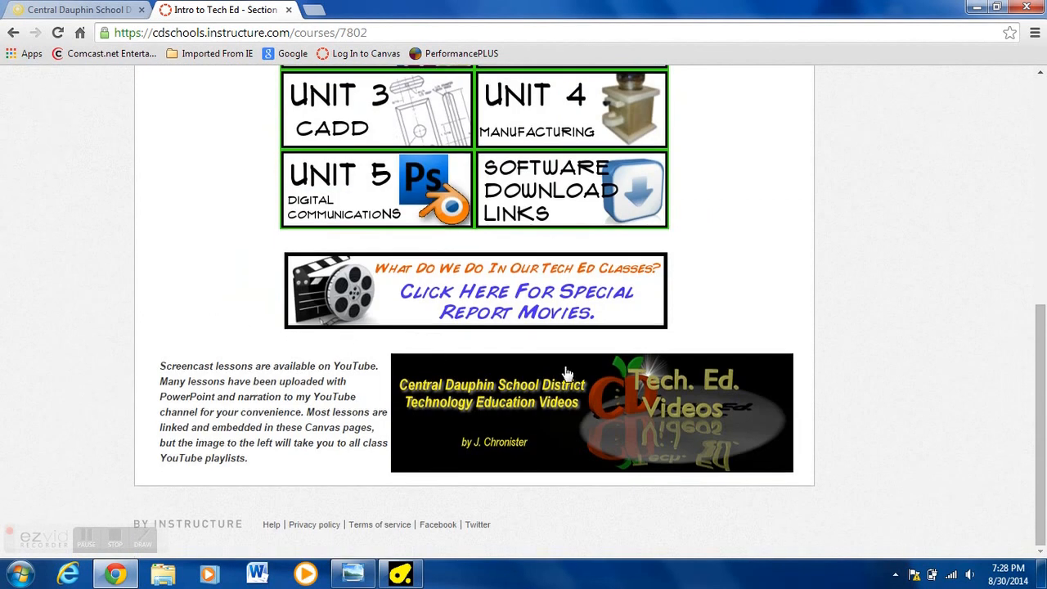
scroll(245, 229, up, 6)
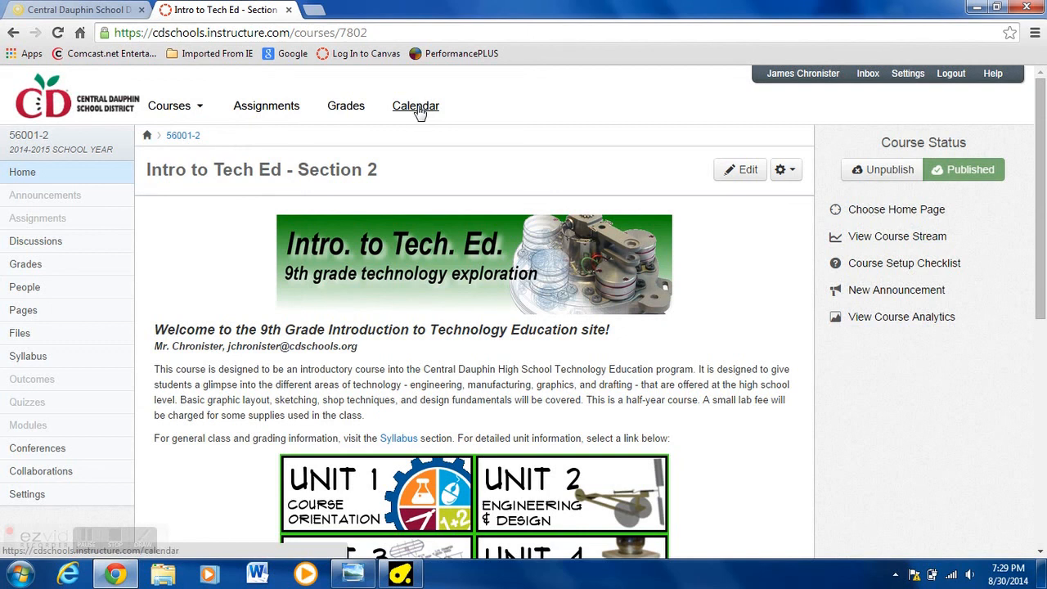
Switch to the Intro to Tech Ed - Section 1 course and bring up its Course Setup Checklist from the home page.
mouse_move(193, 110)
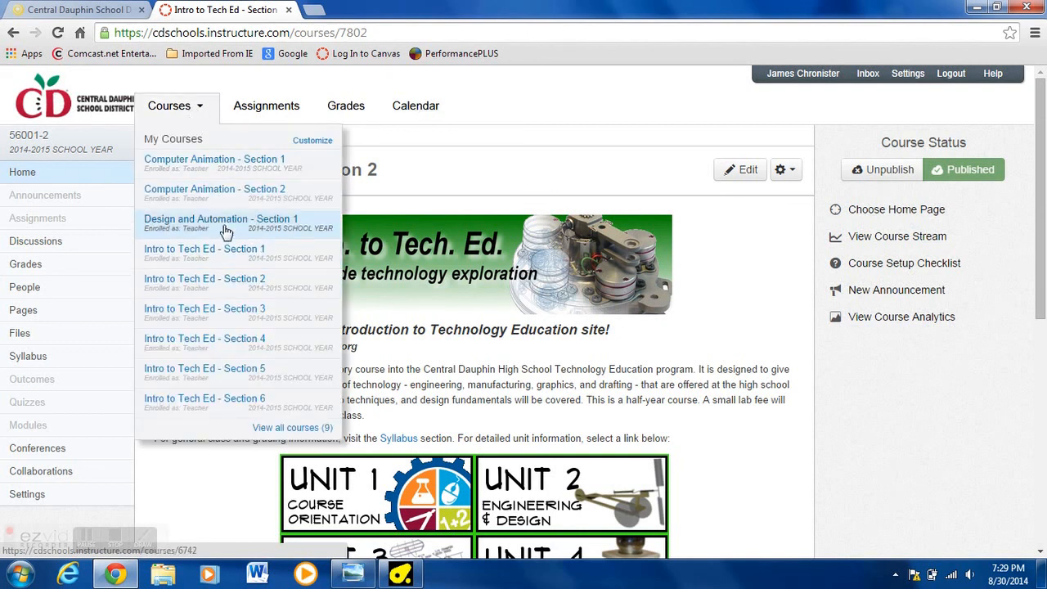
click(198, 264)
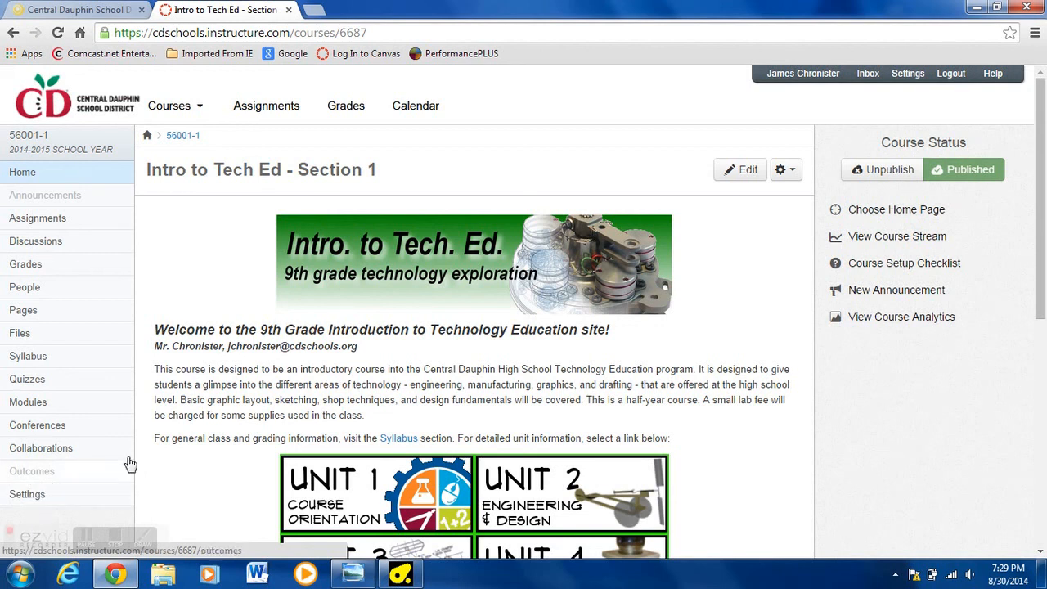
scroll(736, 365, down, 1)
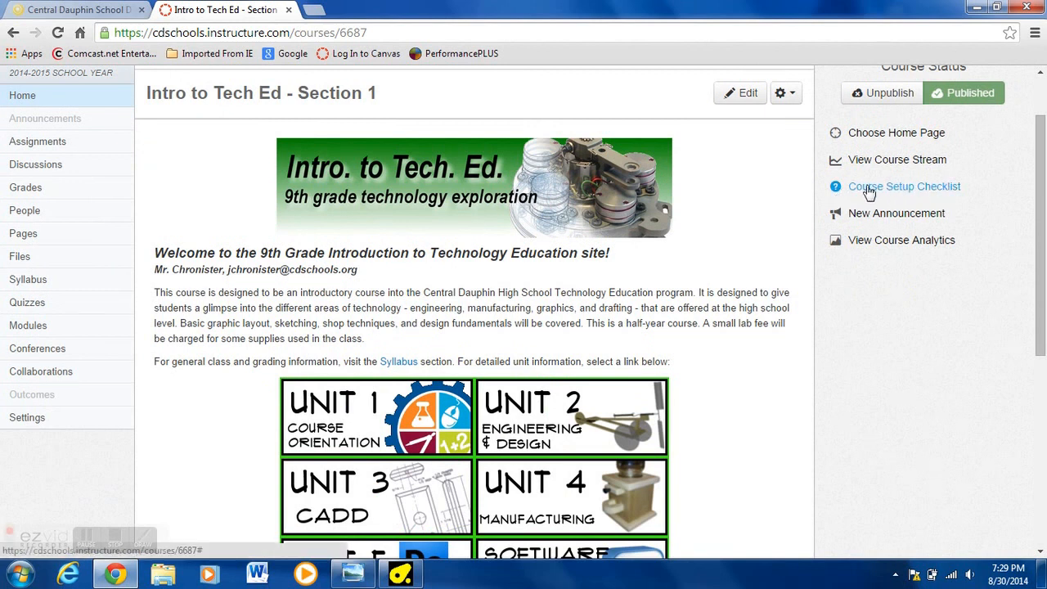
click(931, 190)
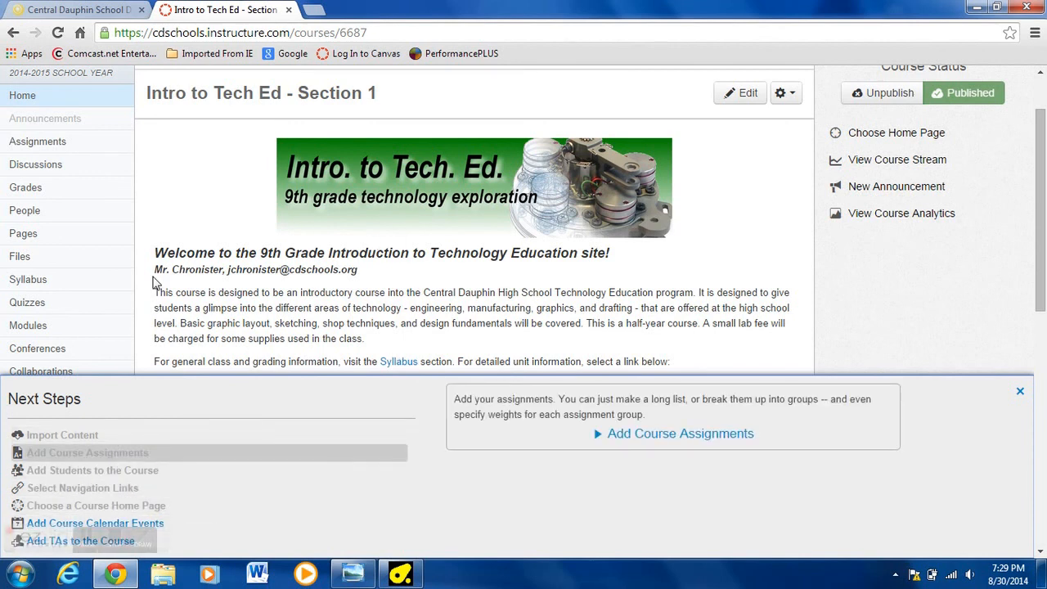
scroll(217, 213, up, 2)
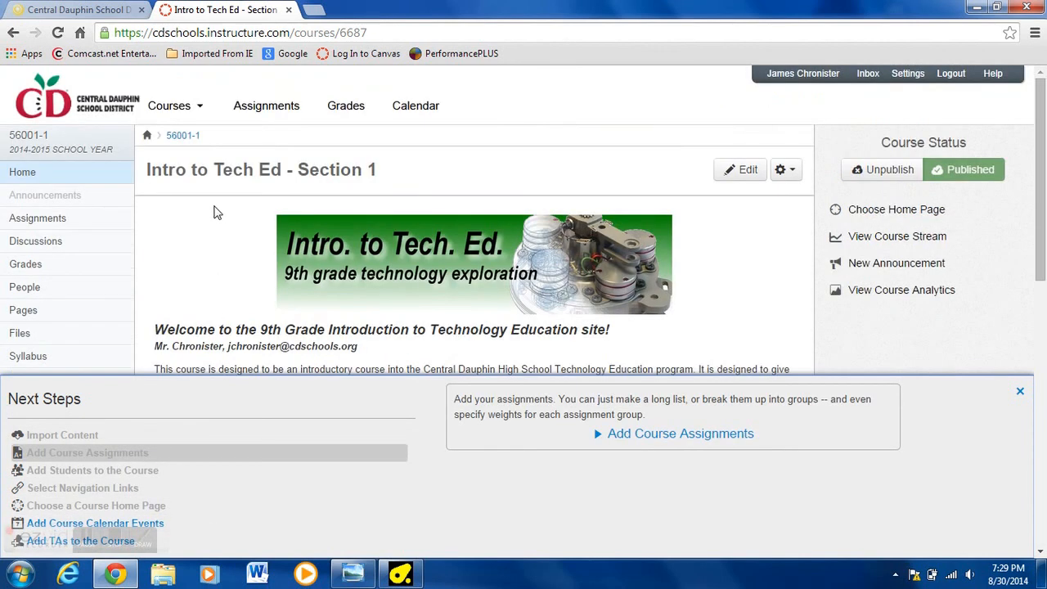